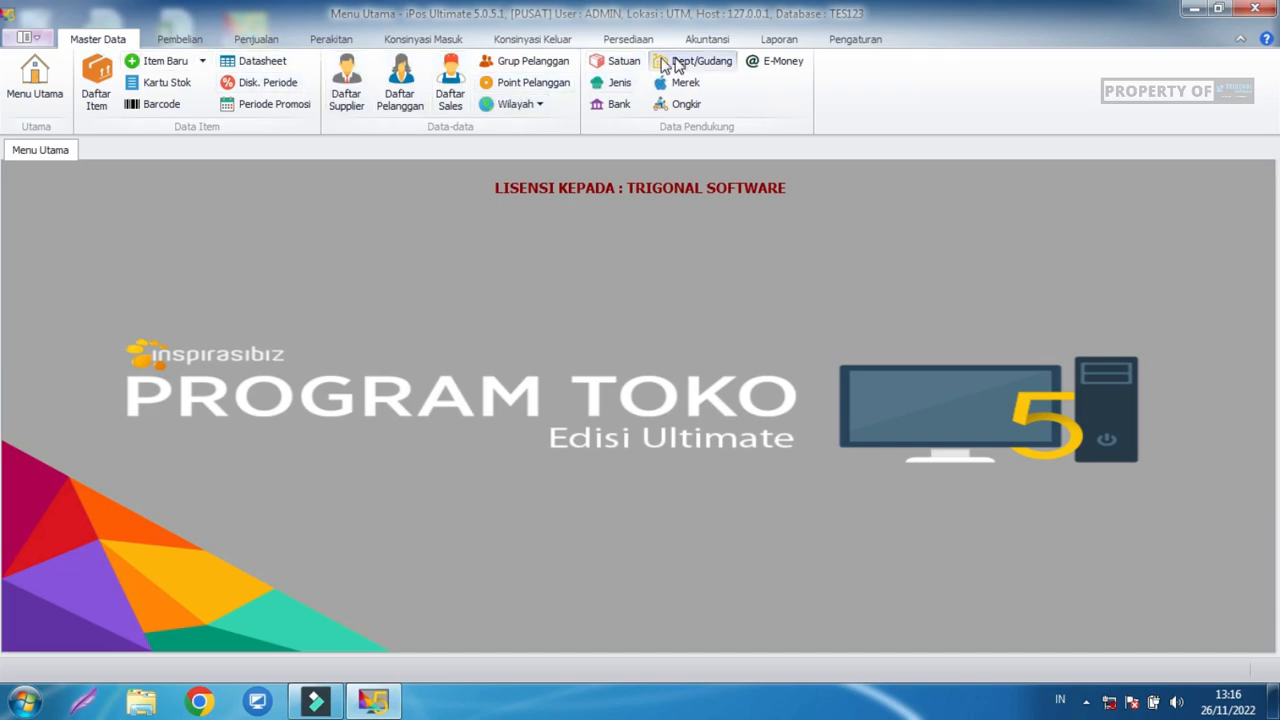
# Open Master Data > Dept/Gudang and view the DEP (Cabang Beda Lokasi), SMR and UTM functions.
pyautogui.click(86, 36)
pyautogui.click(698, 60)
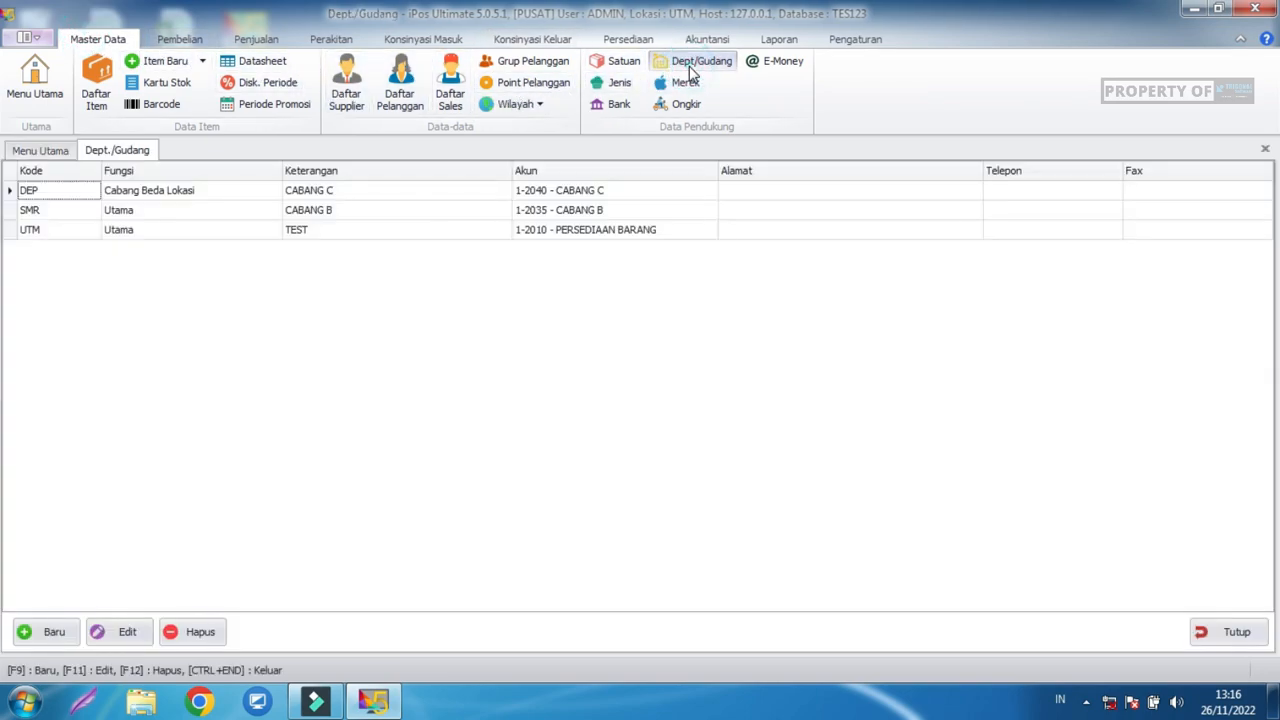
pyautogui.click(143, 194)
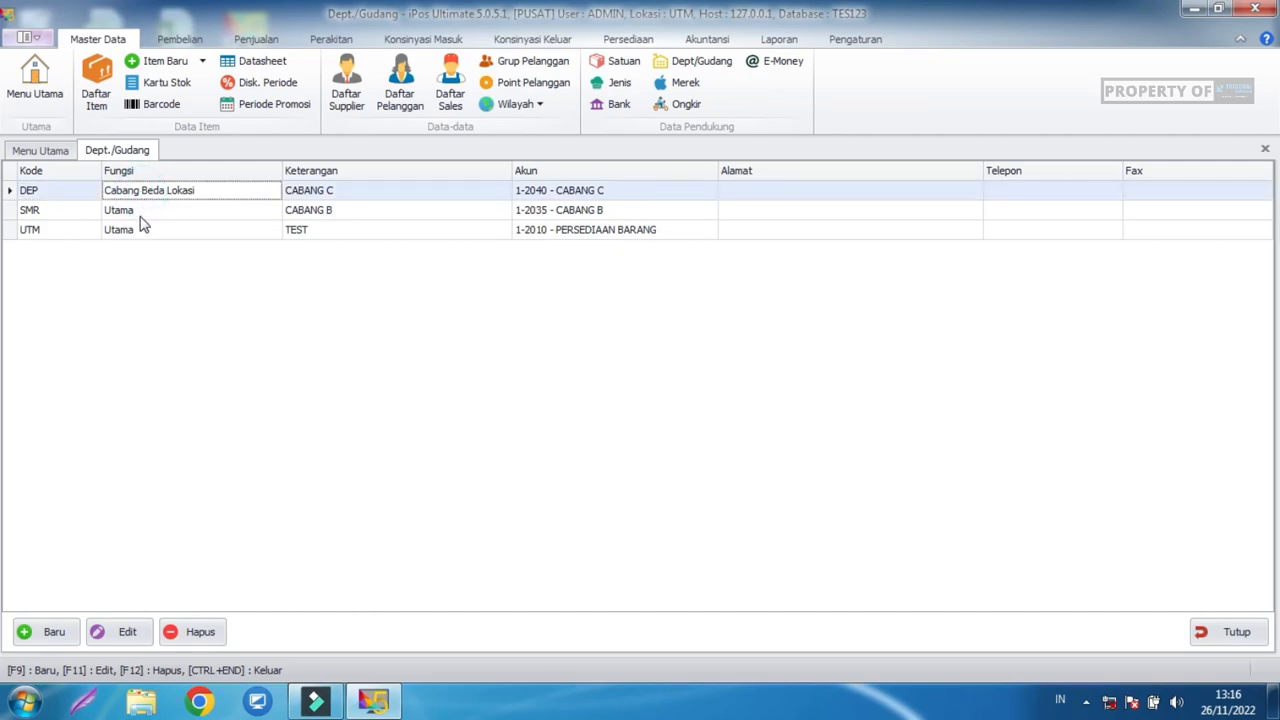
pyautogui.click(138, 213)
pyautogui.click(134, 229)
# Compare the Fungsi values of the UTM and SMR rows, ending back on DEP.
pyautogui.click(136, 213)
pyautogui.click(131, 212)
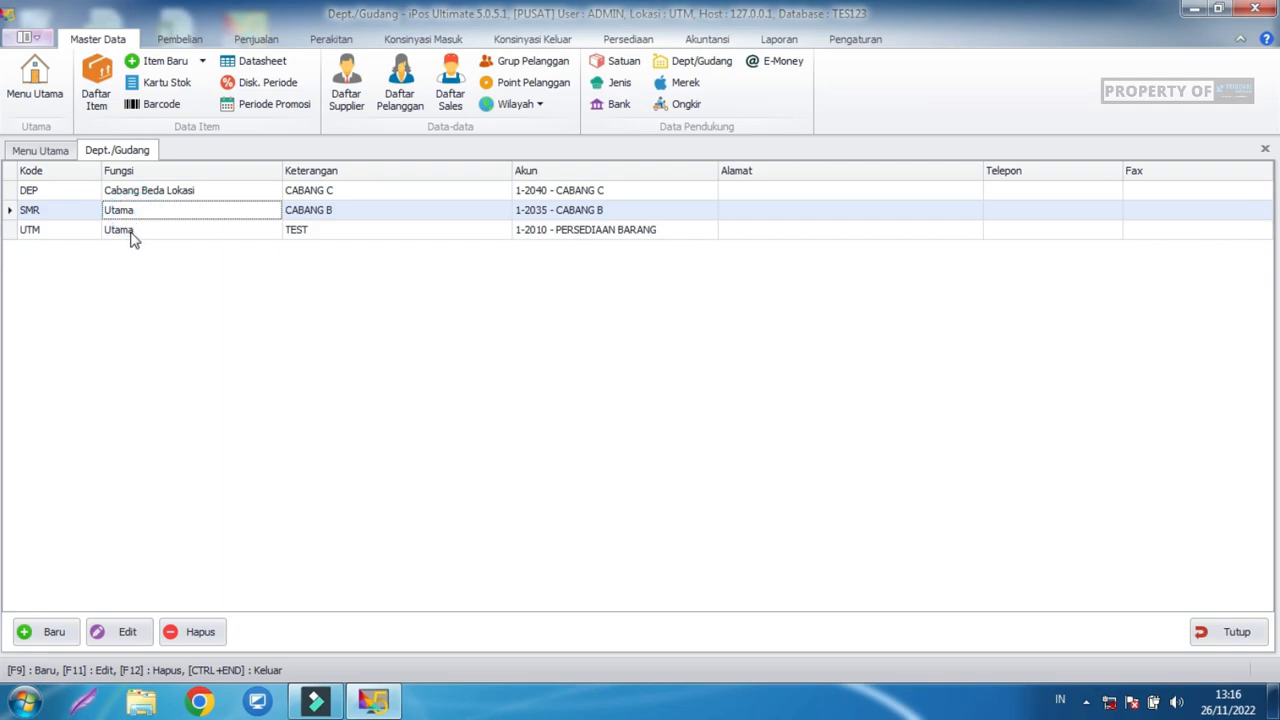
pyautogui.click(86, 229)
pyautogui.click(86, 213)
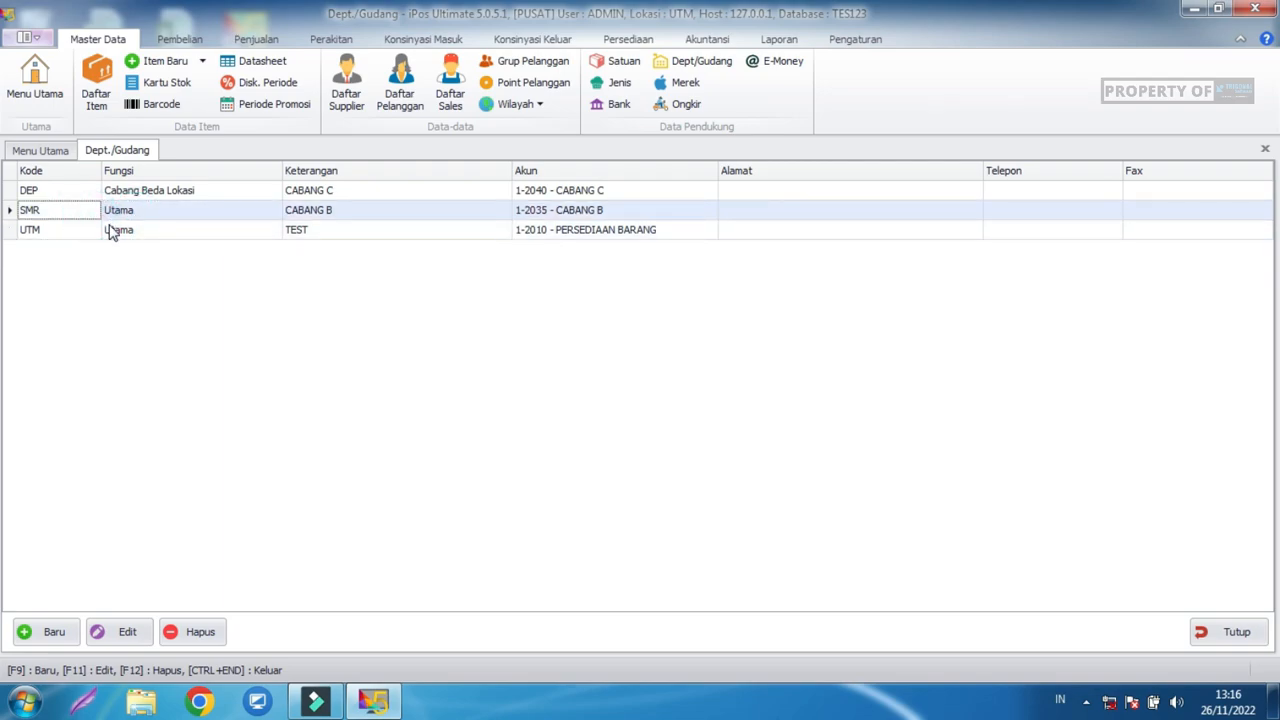
pyautogui.click(114, 228)
pyautogui.click(112, 213)
pyautogui.click(110, 230)
pyautogui.click(114, 215)
pyautogui.click(114, 229)
pyautogui.click(118, 212)
pyautogui.click(120, 229)
pyautogui.click(120, 212)
pyautogui.click(120, 229)
pyautogui.click(121, 210)
pyautogui.click(120, 229)
pyautogui.click(120, 211)
pyautogui.click(120, 229)
pyautogui.click(120, 210)
pyautogui.click(122, 229)
pyautogui.click(120, 211)
pyautogui.click(120, 229)
pyautogui.click(120, 211)
pyautogui.click(120, 228)
pyautogui.click(118, 211)
pyautogui.click(139, 194)
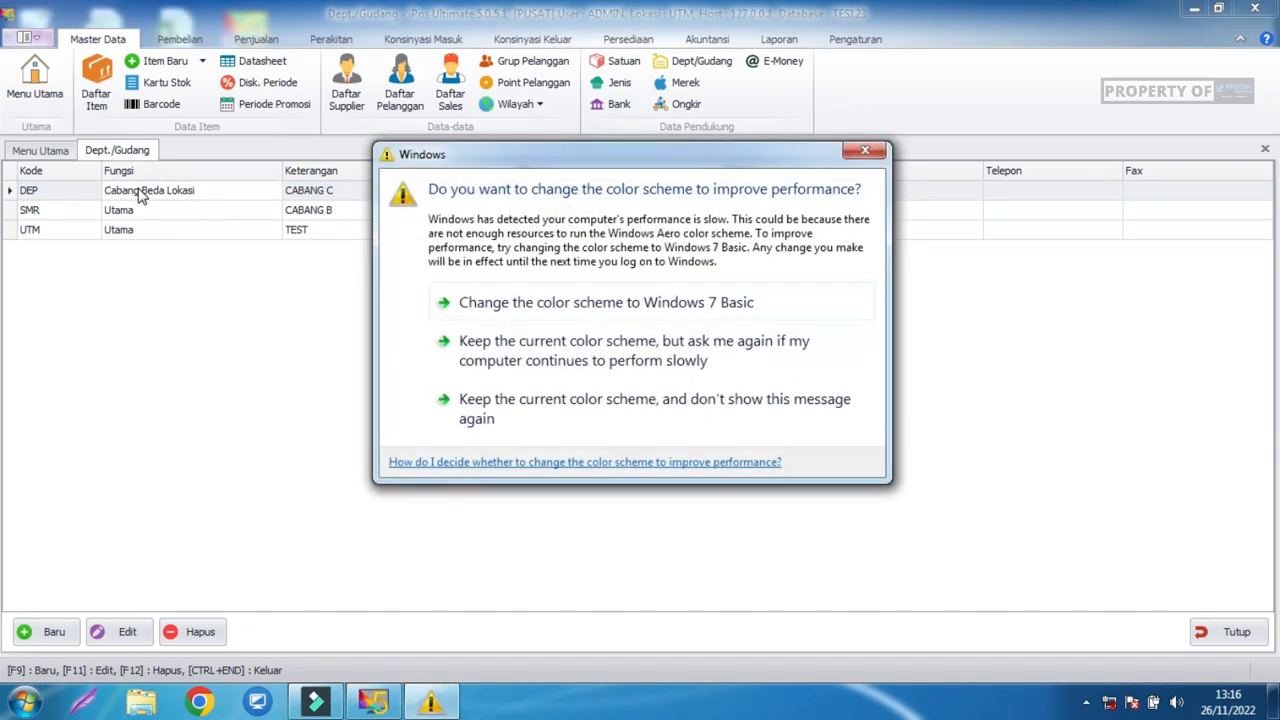
# Dismiss the Windows colour-scheme prompt and reselect the SMR and DEP rows.
pyautogui.click(865, 151)
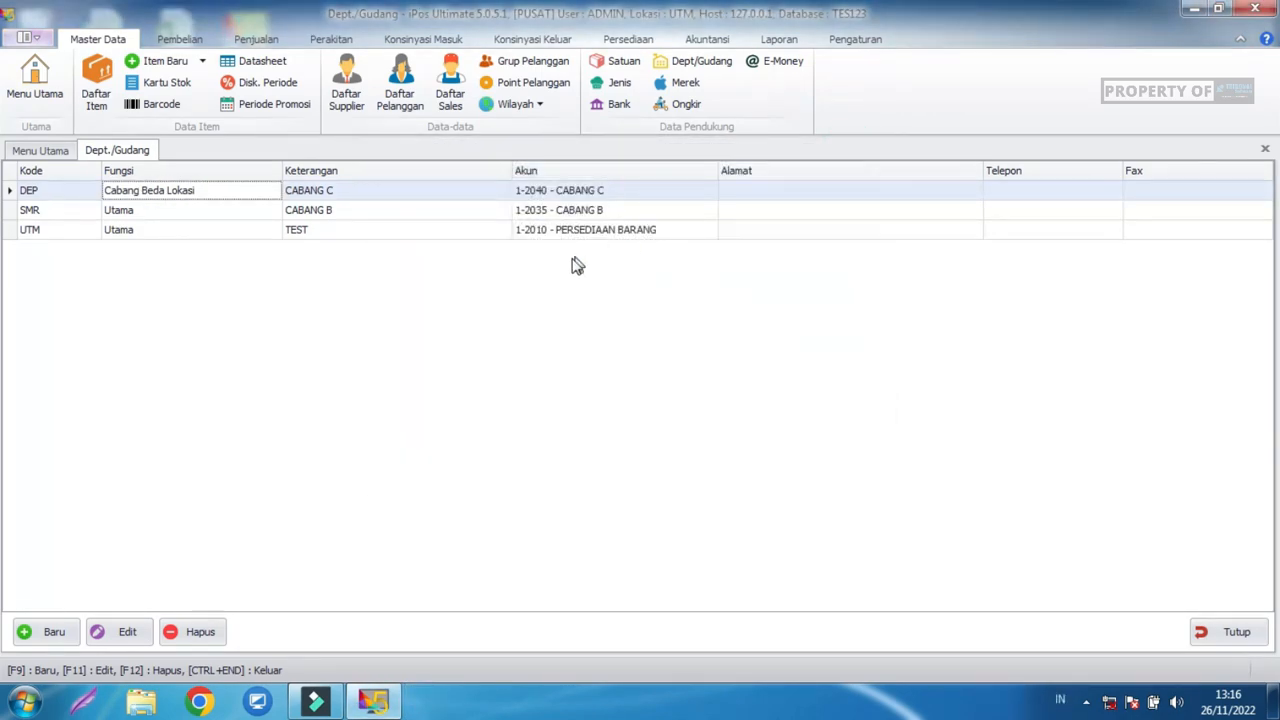
pyautogui.click(236, 214)
pyautogui.click(233, 191)
# Review the Persediaan Export/Import Tranfer Item options without choosing one.
pyautogui.click(622, 42)
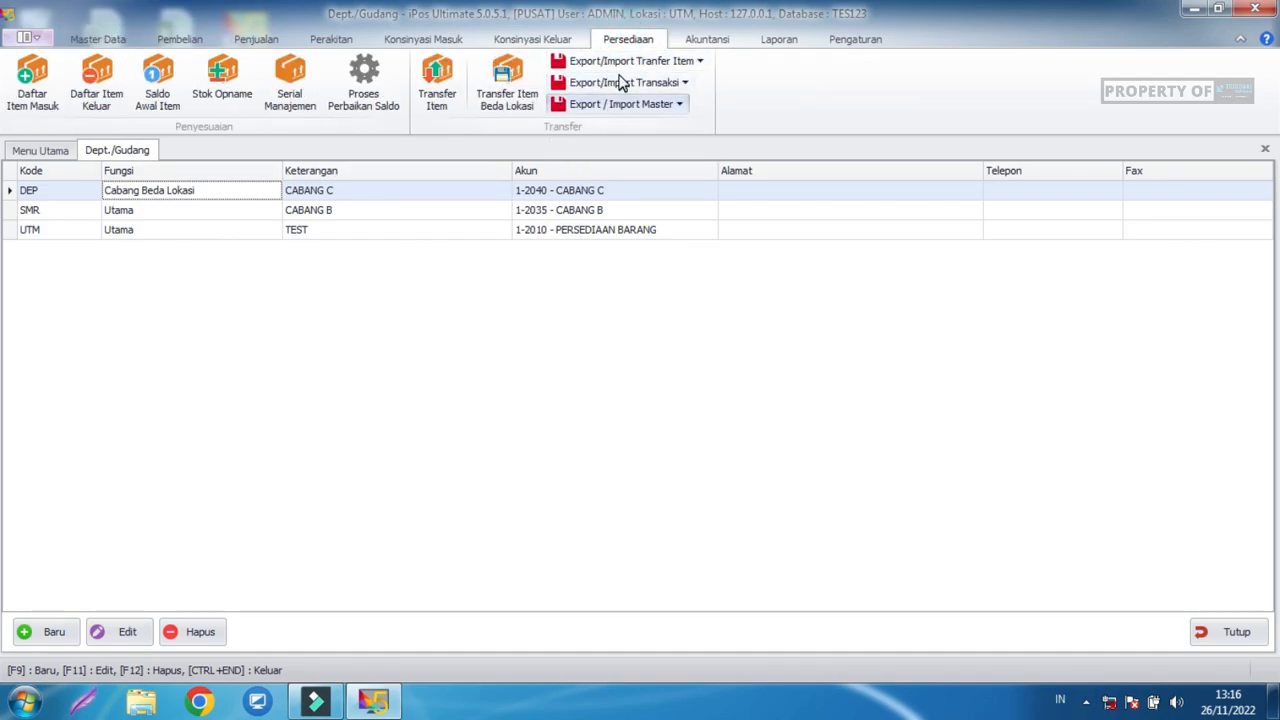
pyautogui.click(632, 66)
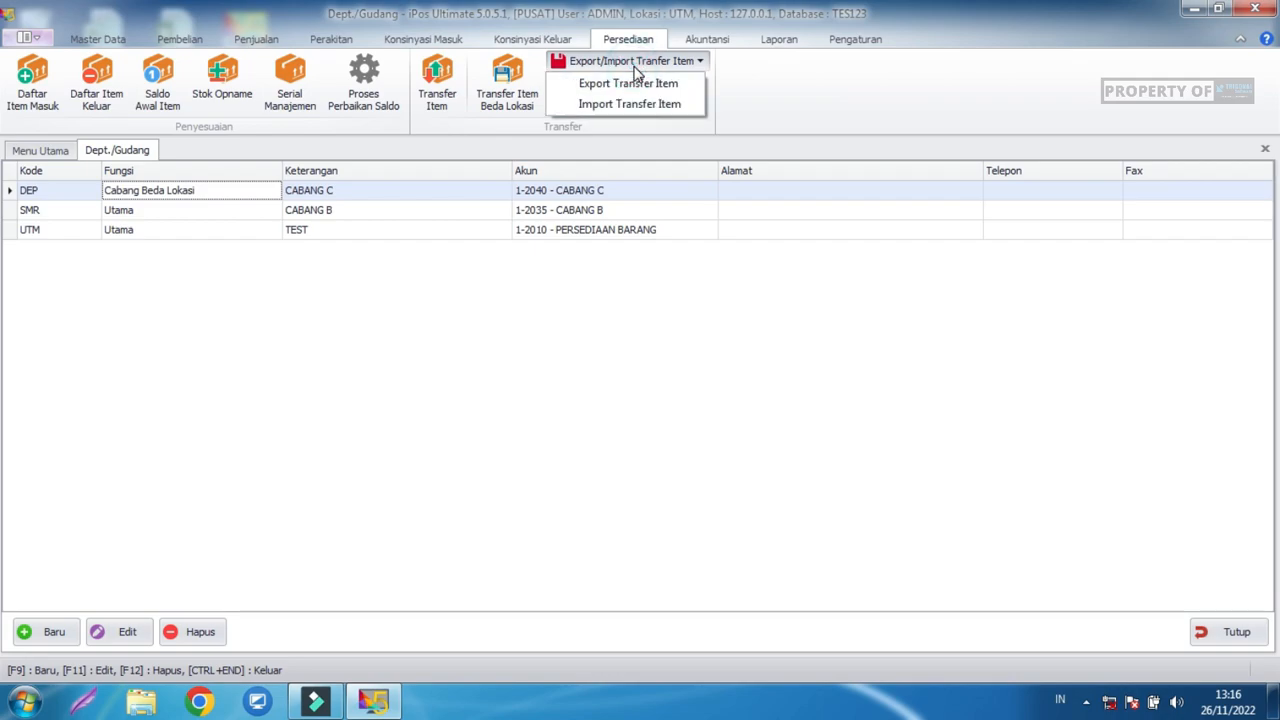
pyautogui.click(588, 316)
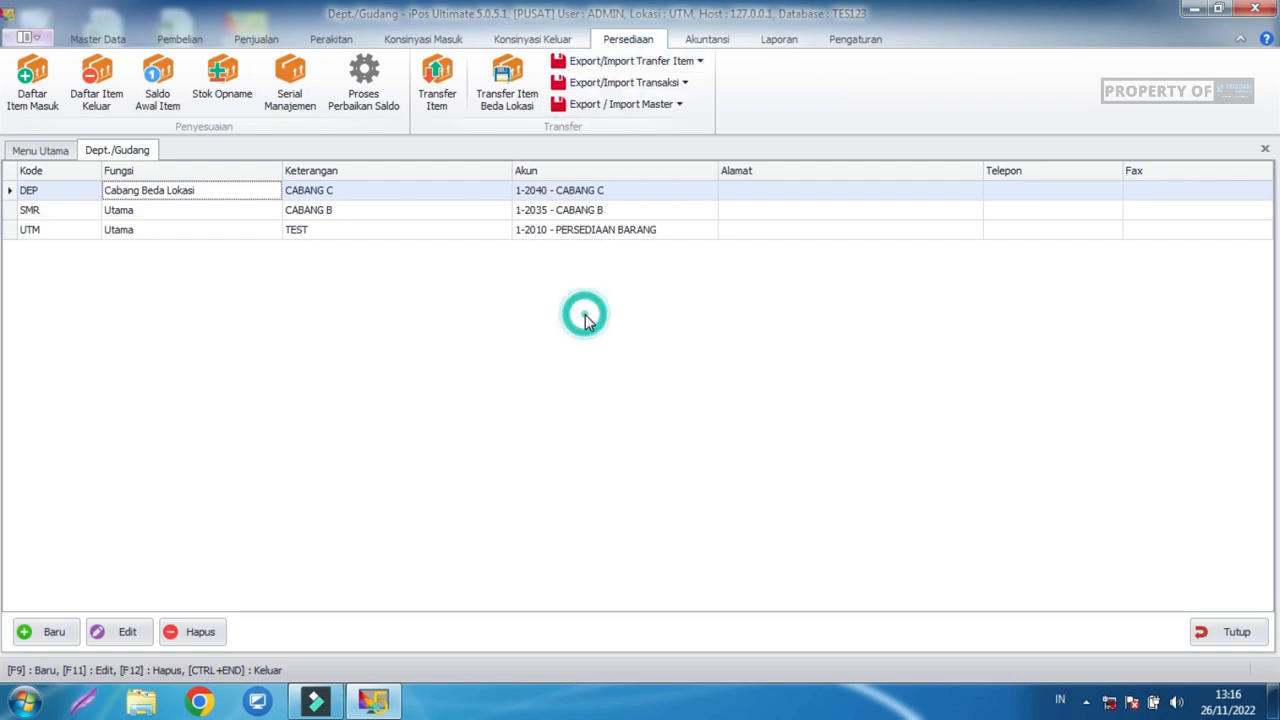
# Check and close Daftar Item, then open the empty November 2022 item transfer list.
pyautogui.click(105, 39)
pyautogui.click(94, 80)
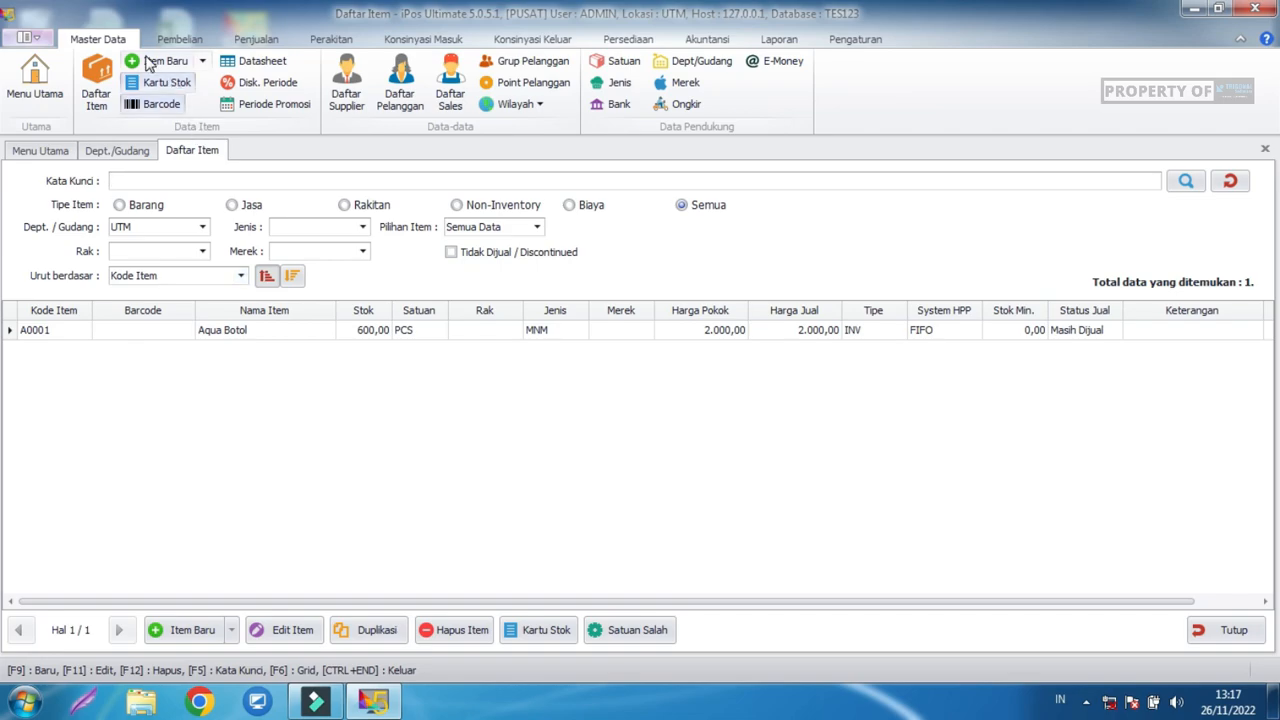
pyautogui.click(1248, 638)
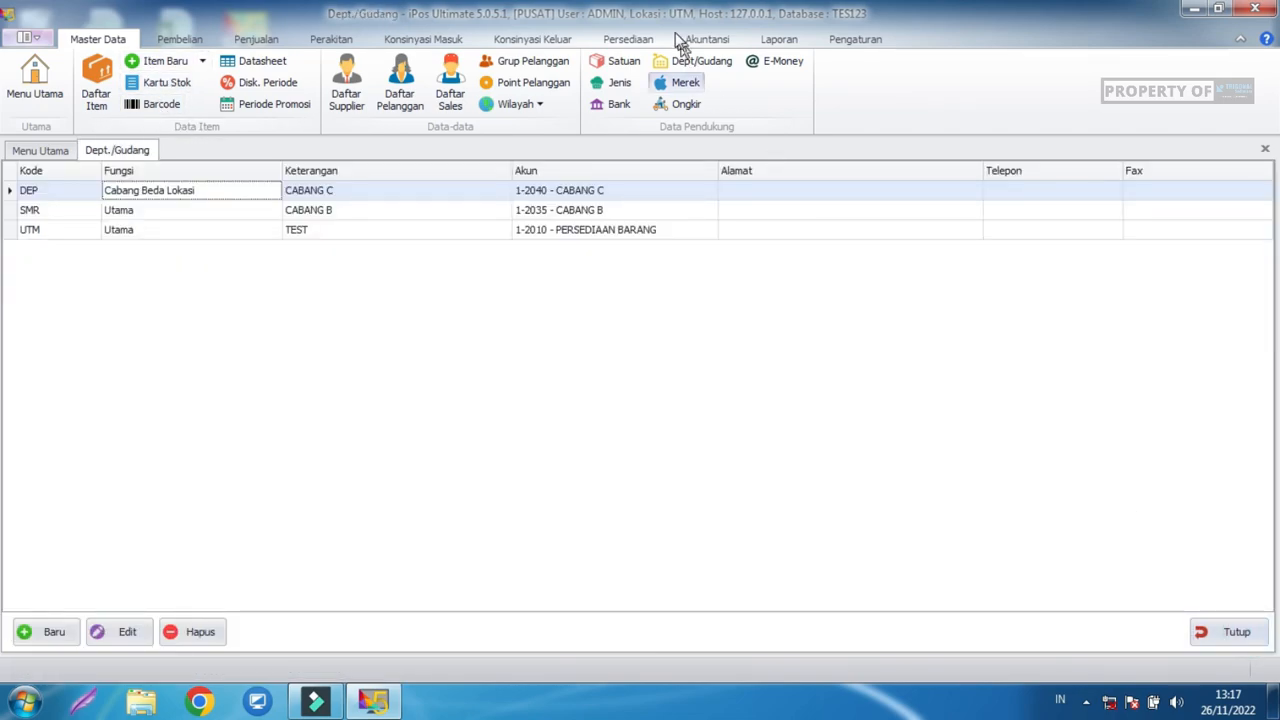
pyautogui.click(641, 40)
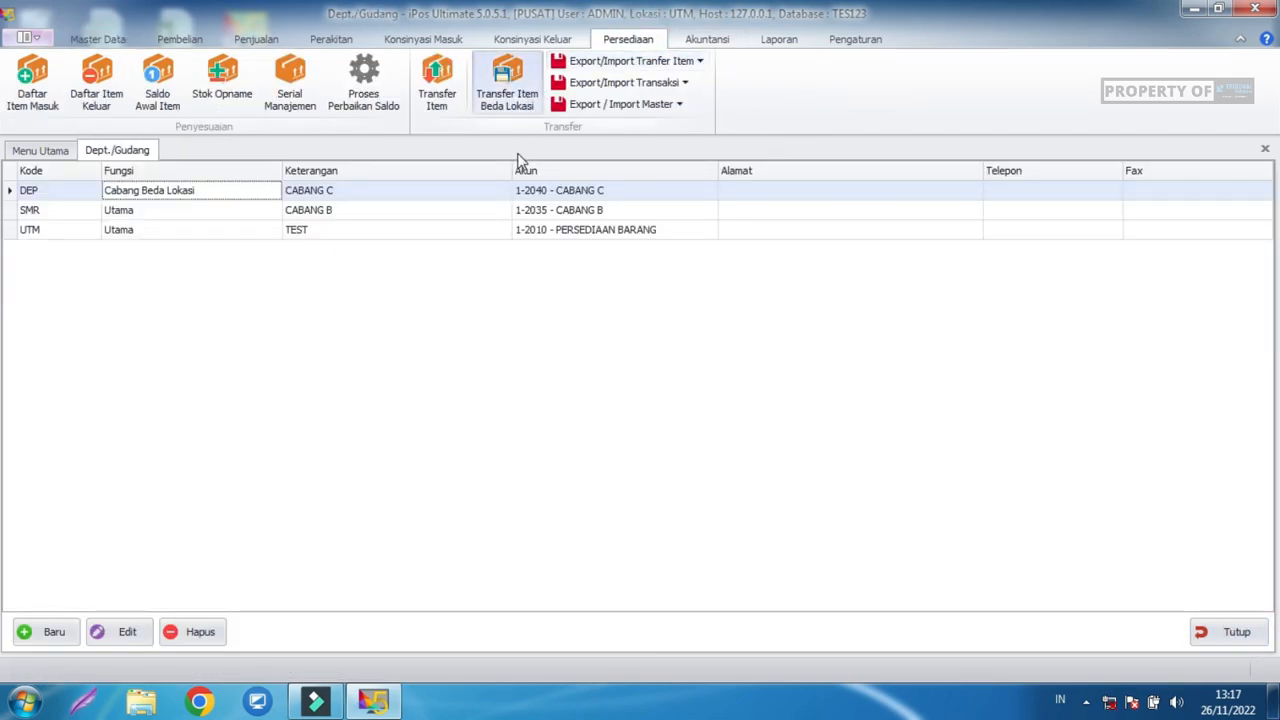
pyautogui.click(444, 104)
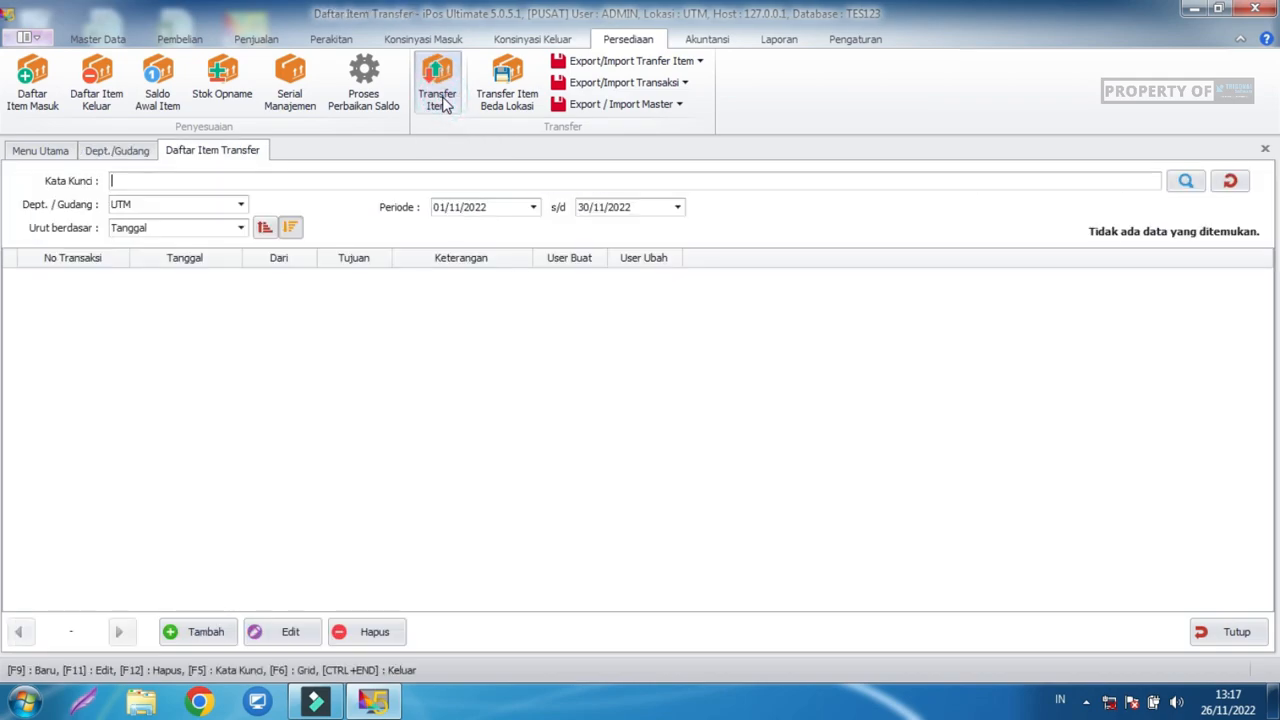
# Start a new Item Transfer and try changing its outgoing location from UTM.
pyautogui.click(206, 633)
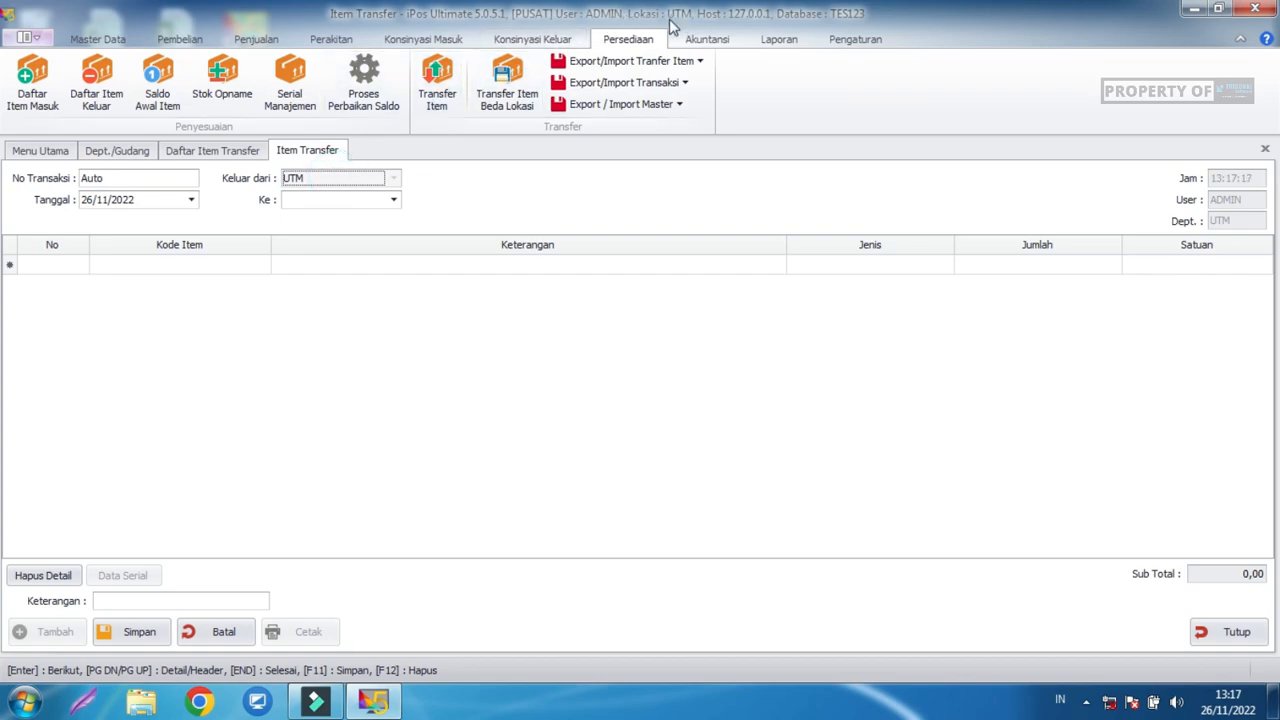
pyautogui.click(388, 180)
pyautogui.click(388, 181)
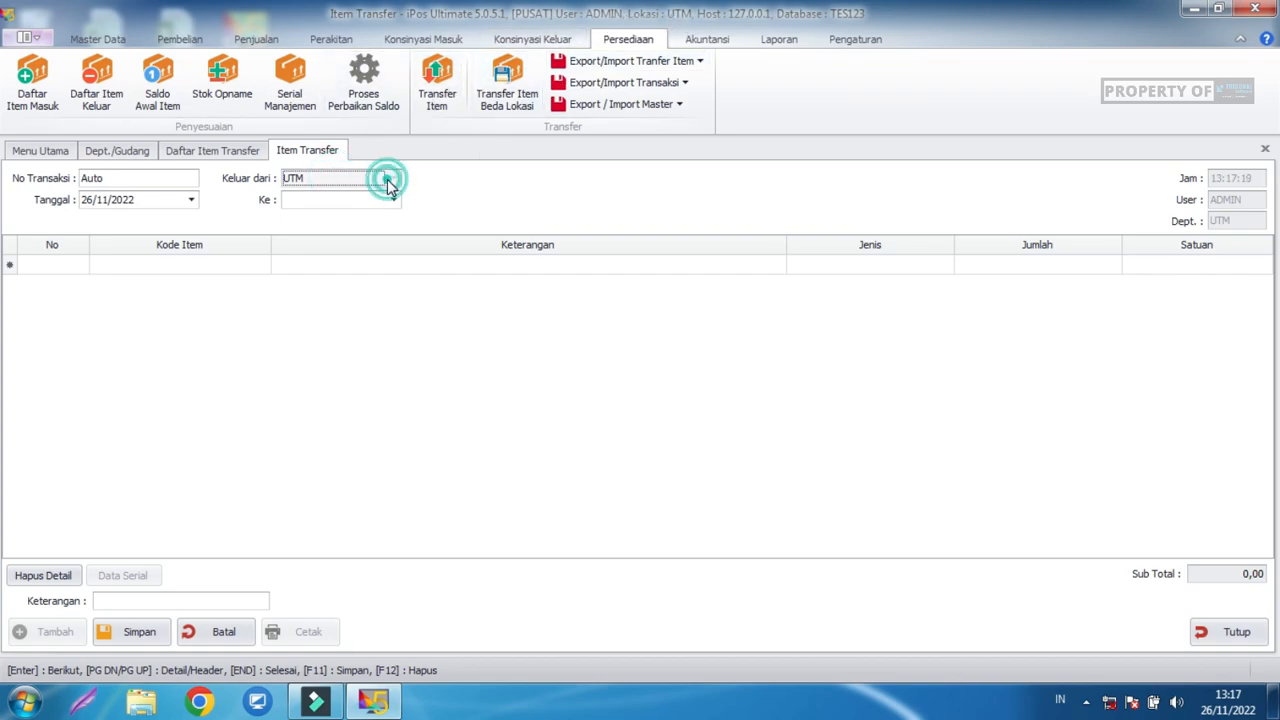
pyautogui.click(389, 182)
pyautogui.click(436, 97)
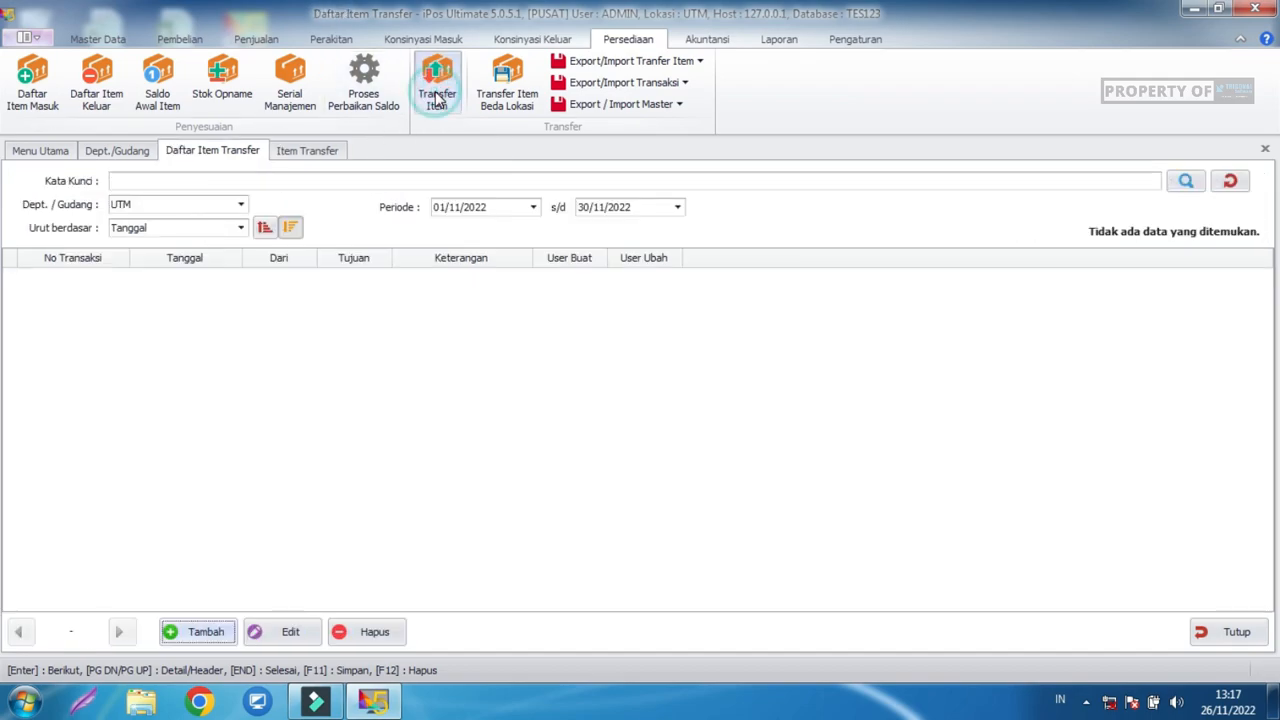
pyautogui.click(436, 99)
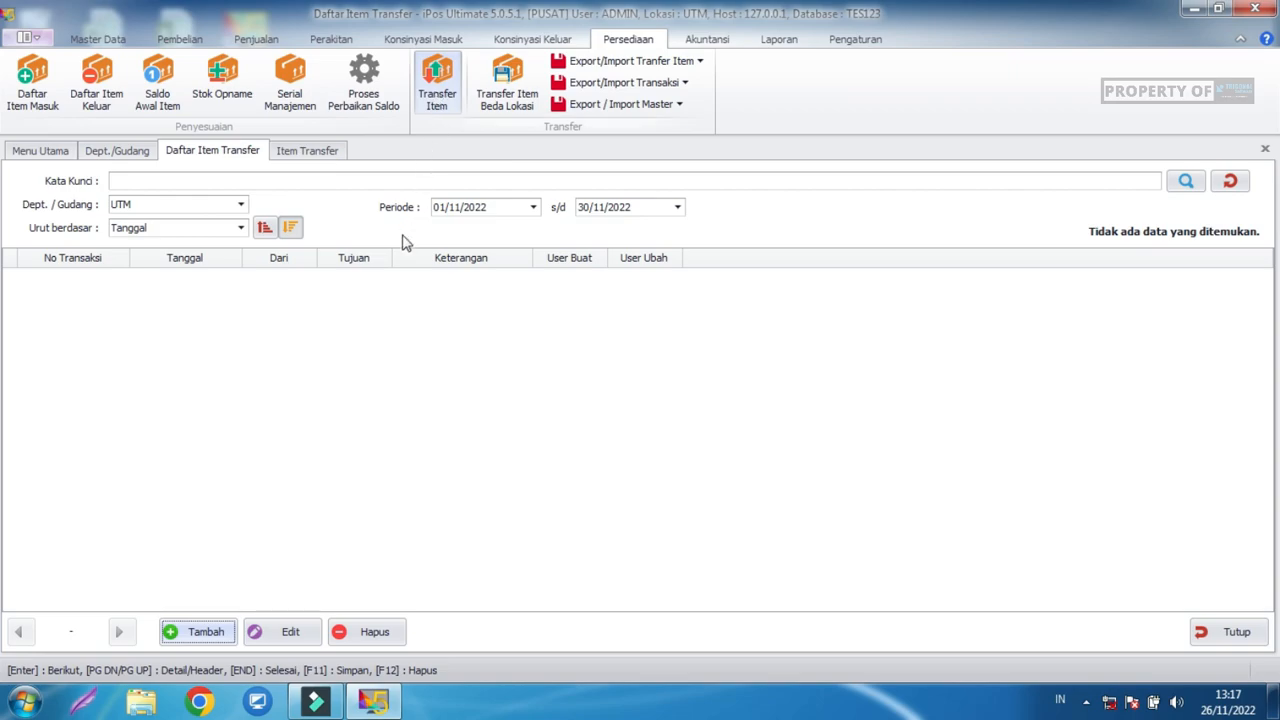
# Set the transfer's Ke destination to SMR.
pyautogui.click(307, 151)
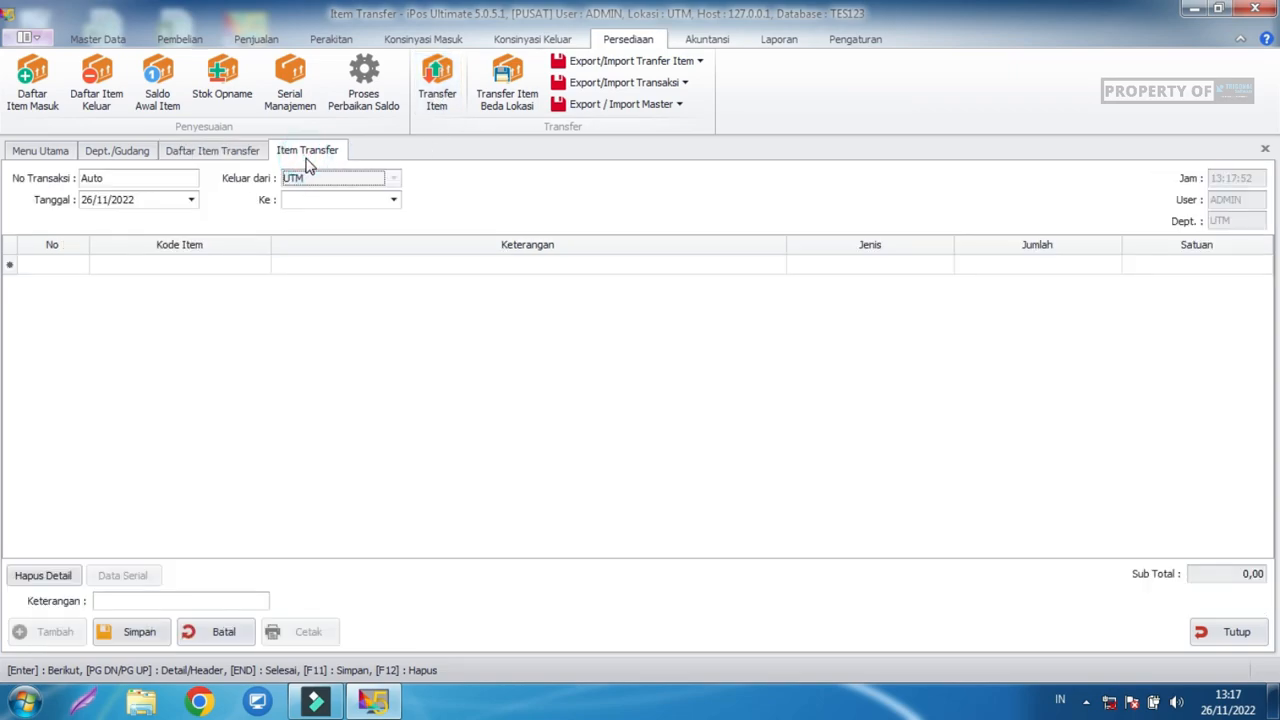
pyautogui.click(394, 201)
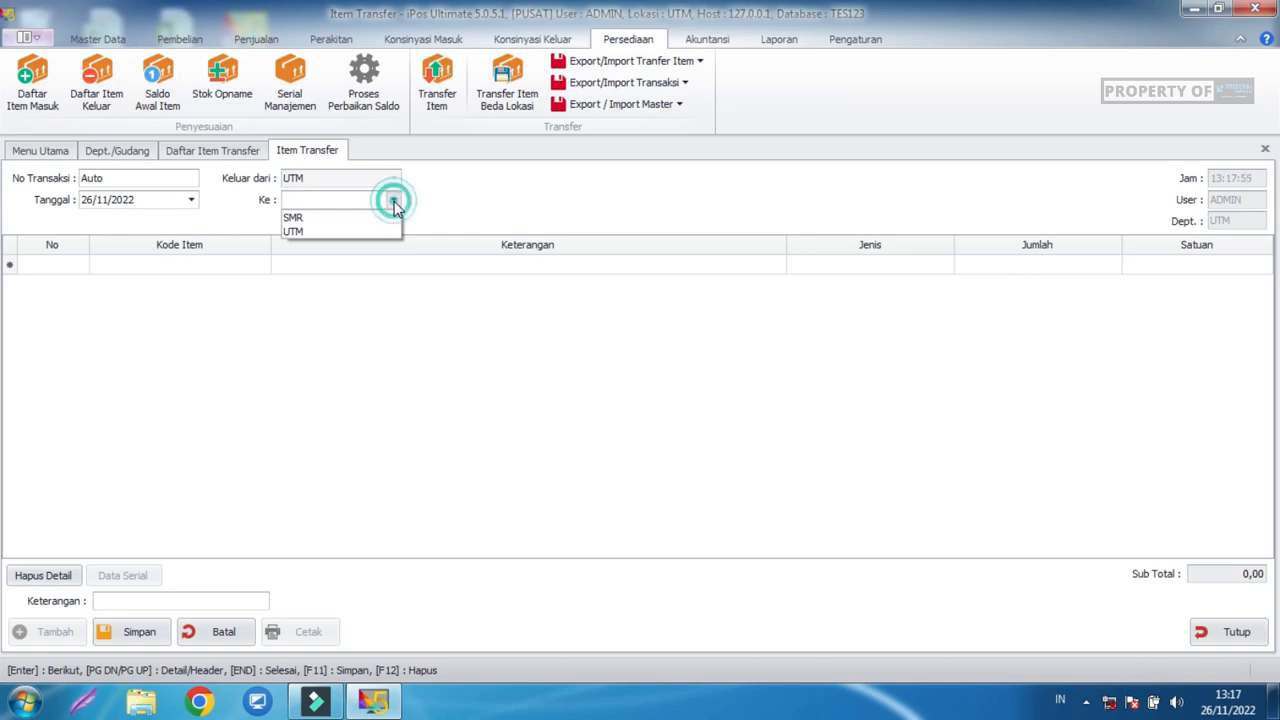
pyautogui.click(334, 220)
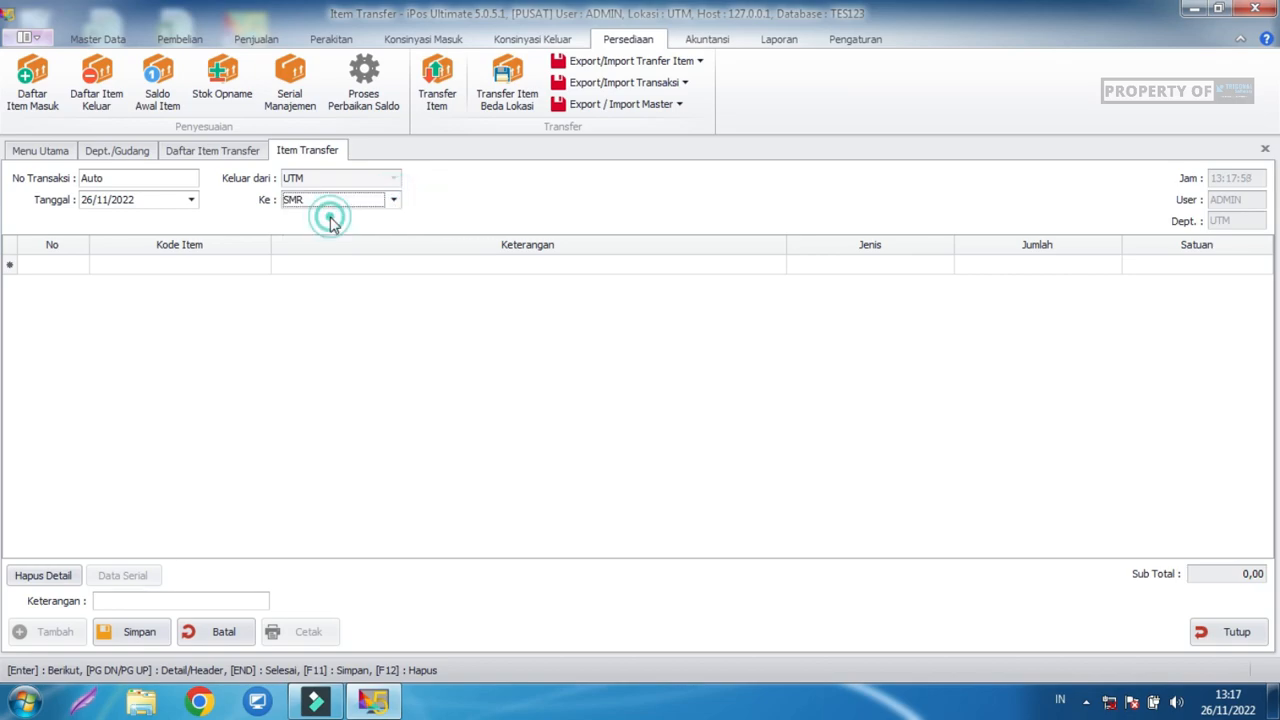
# Edit the SMR department so its Fungsi is Departemen, and save it.
pyautogui.click(130, 153)
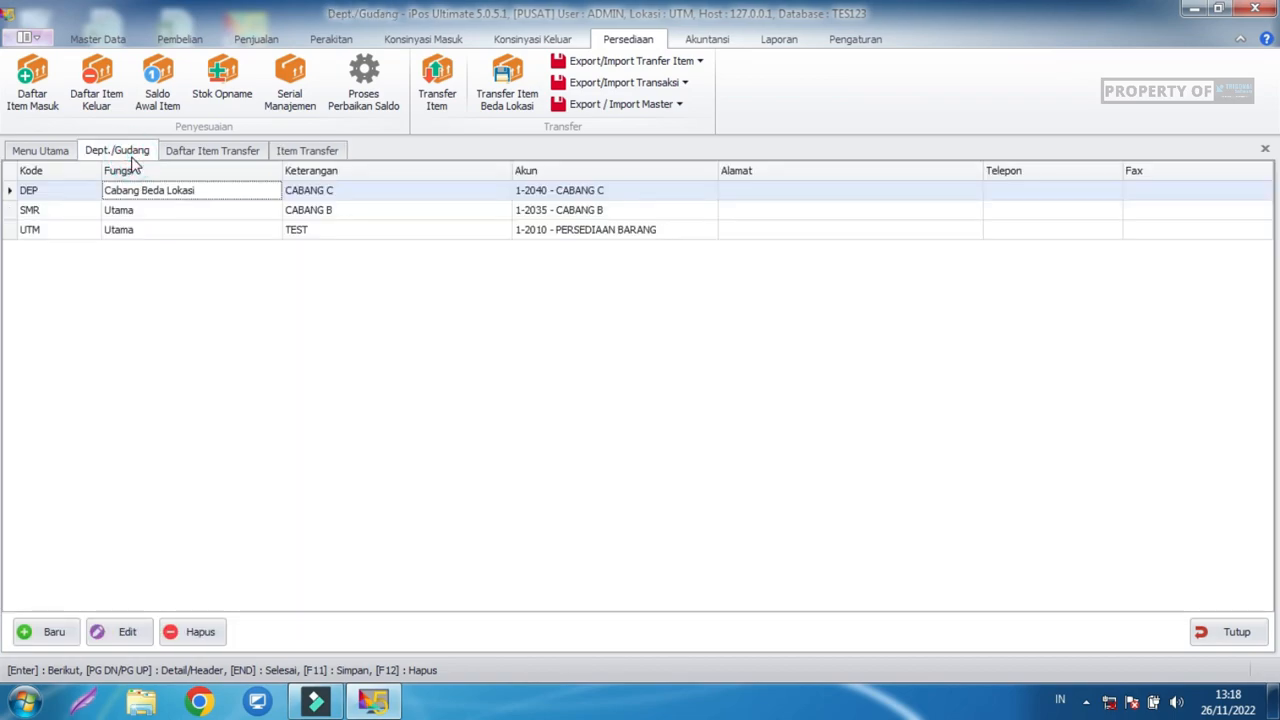
pyautogui.click(88, 212)
pyautogui.click(116, 209)
pyautogui.click(135, 641)
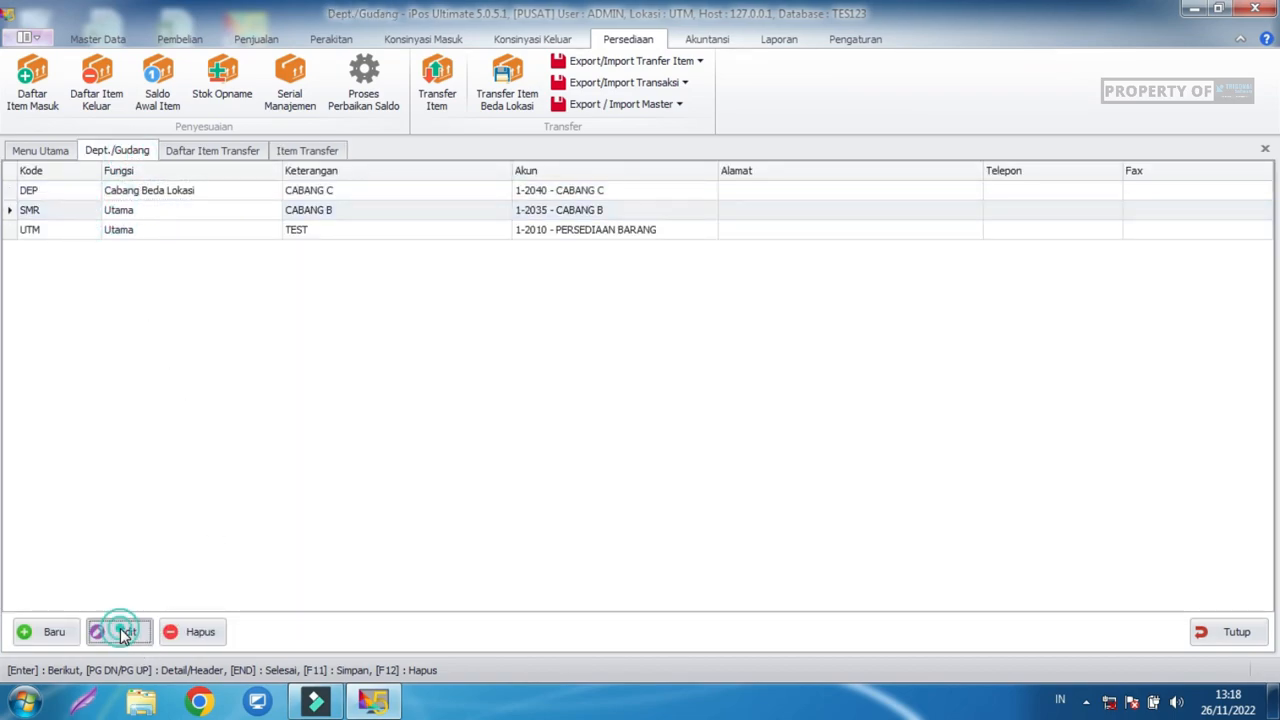
pyautogui.click(722, 226)
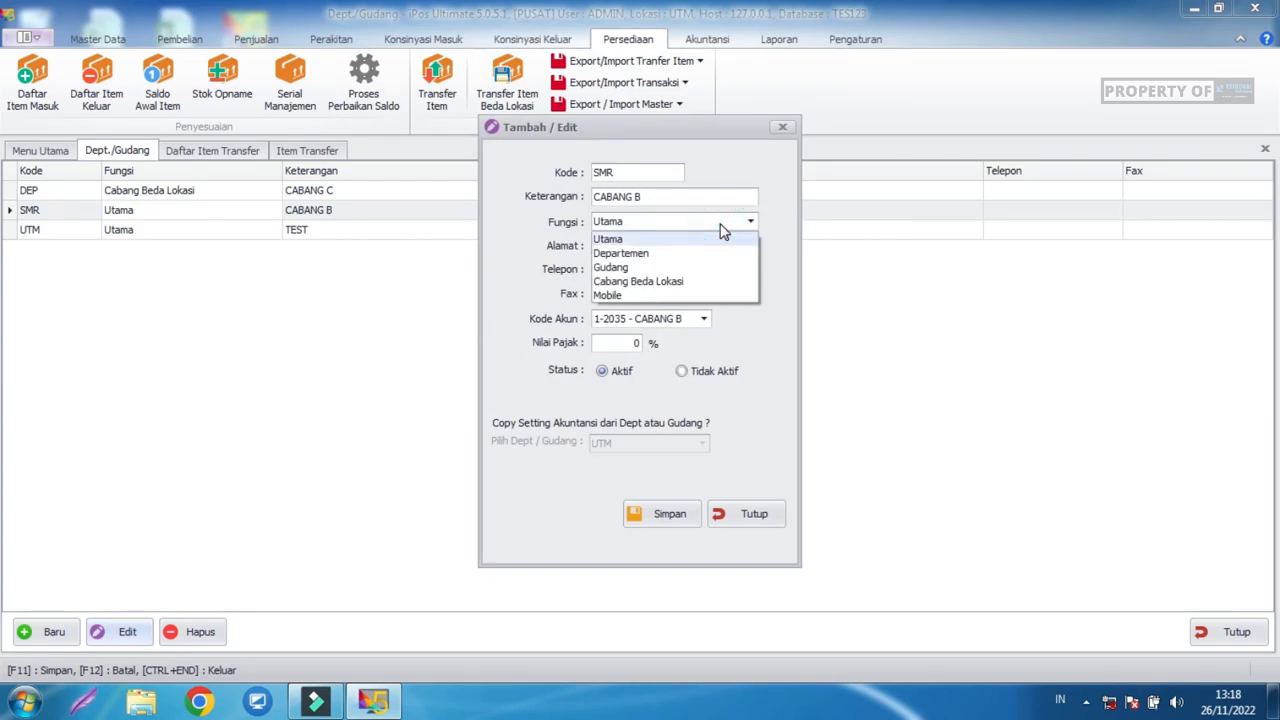
pyautogui.click(643, 255)
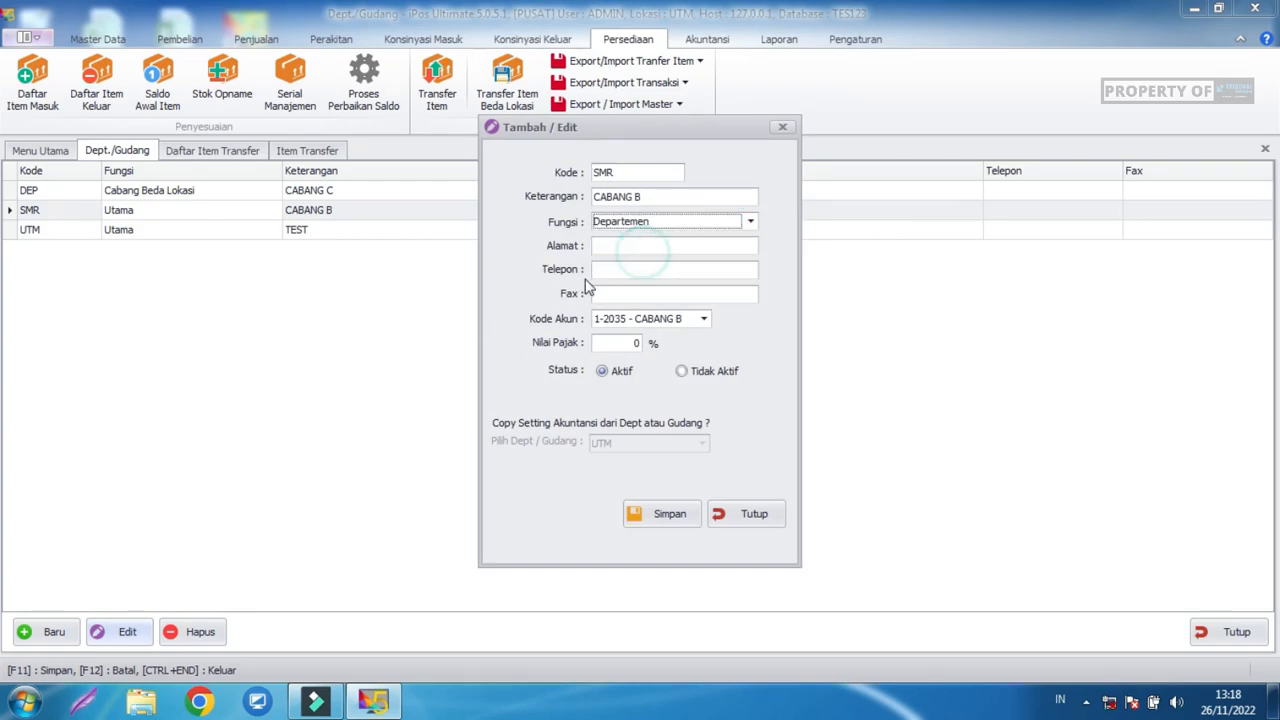
pyautogui.click(717, 220)
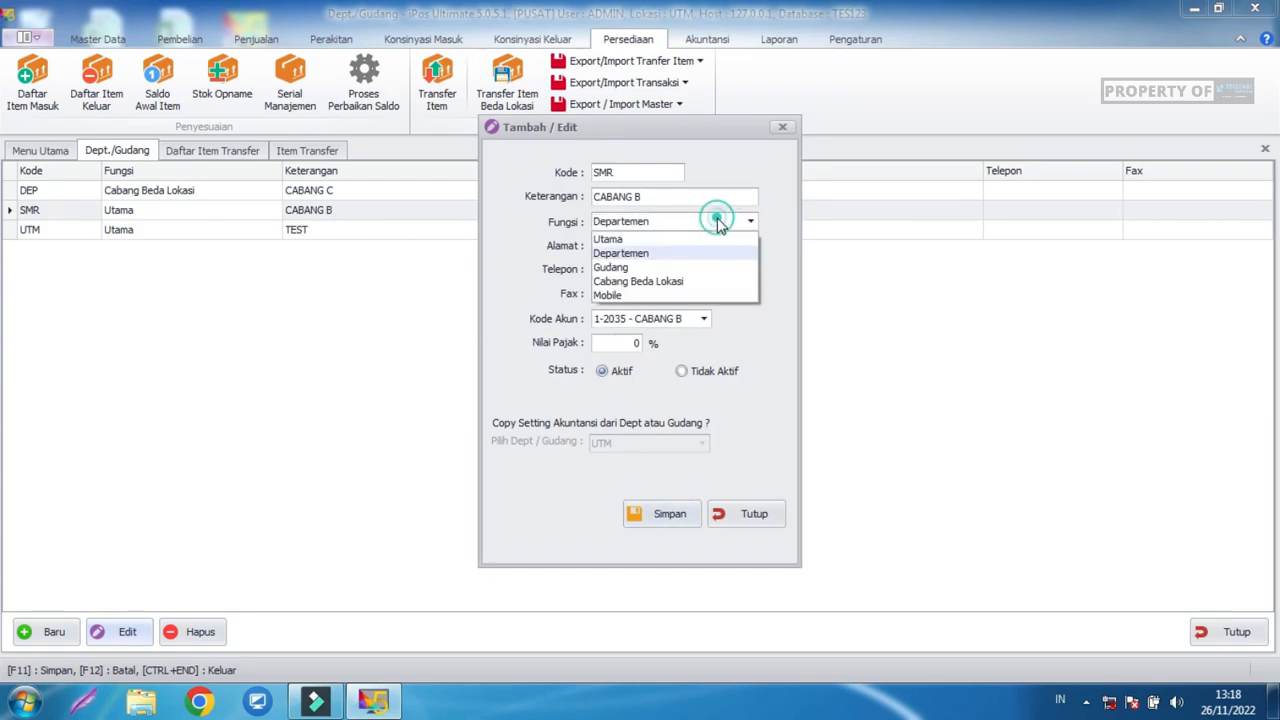
pyautogui.click(632, 255)
pyautogui.click(663, 510)
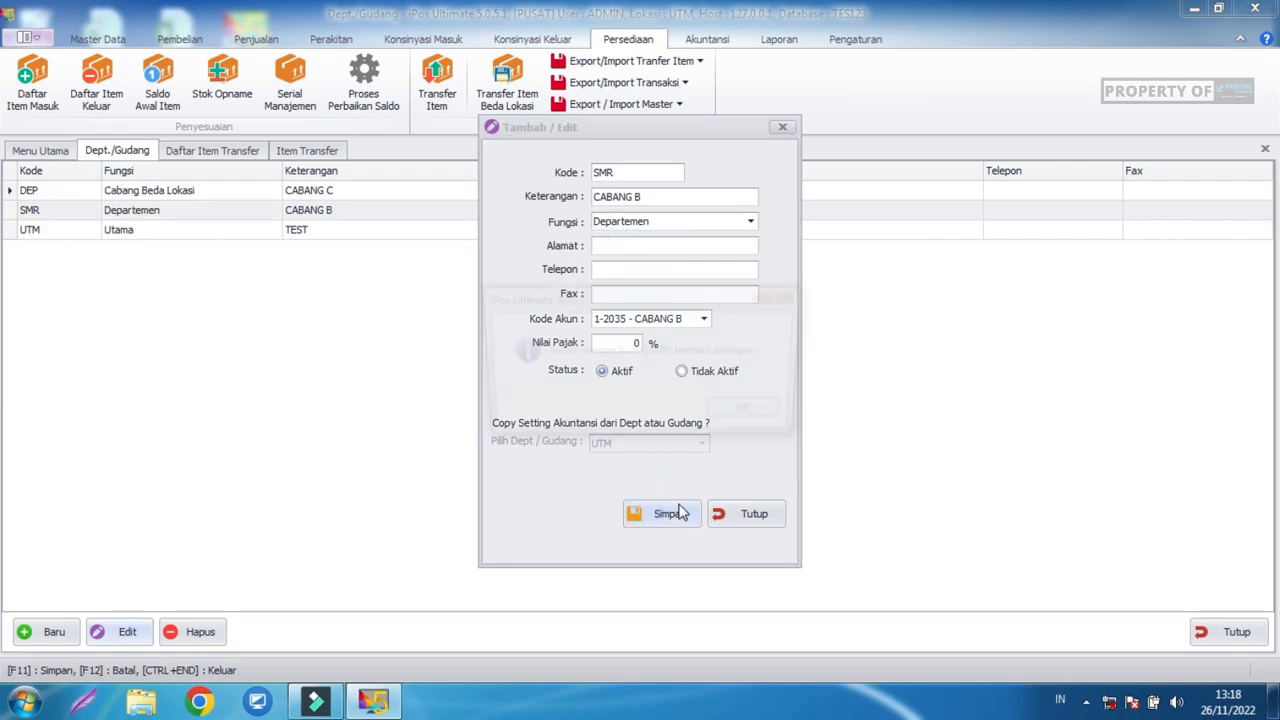
pyautogui.click(755, 414)
pyautogui.click(755, 513)
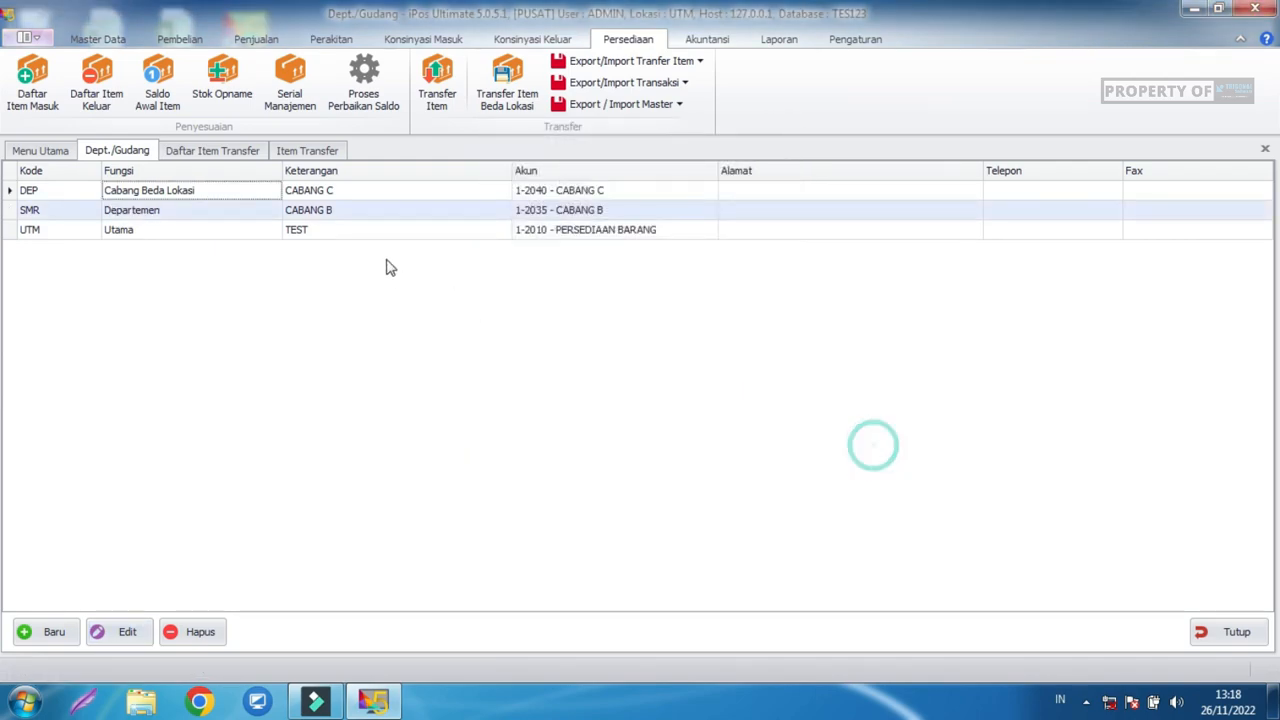
# Discard the unsaved UTM-to-SMR transfer and start a new Item Transfer.
pyautogui.click(306, 150)
pyautogui.click(1228, 640)
pyautogui.click(703, 414)
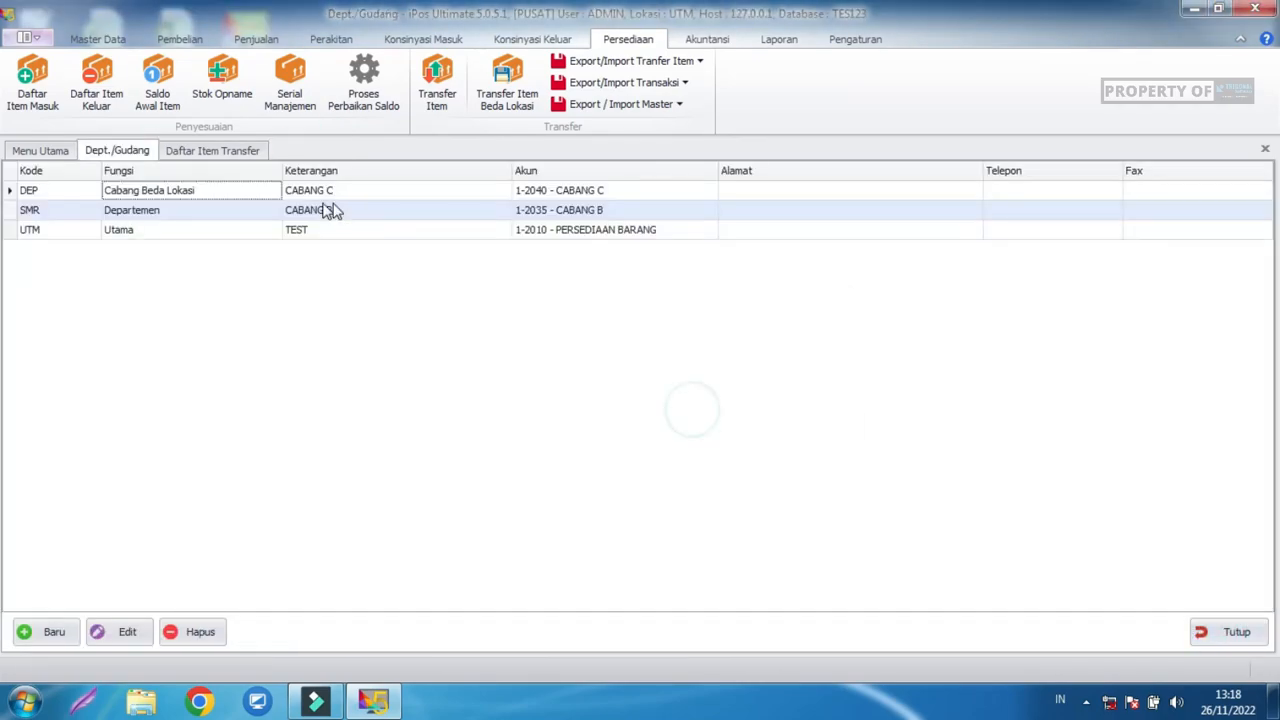
pyautogui.click(233, 150)
pyautogui.click(215, 633)
pyautogui.click(370, 203)
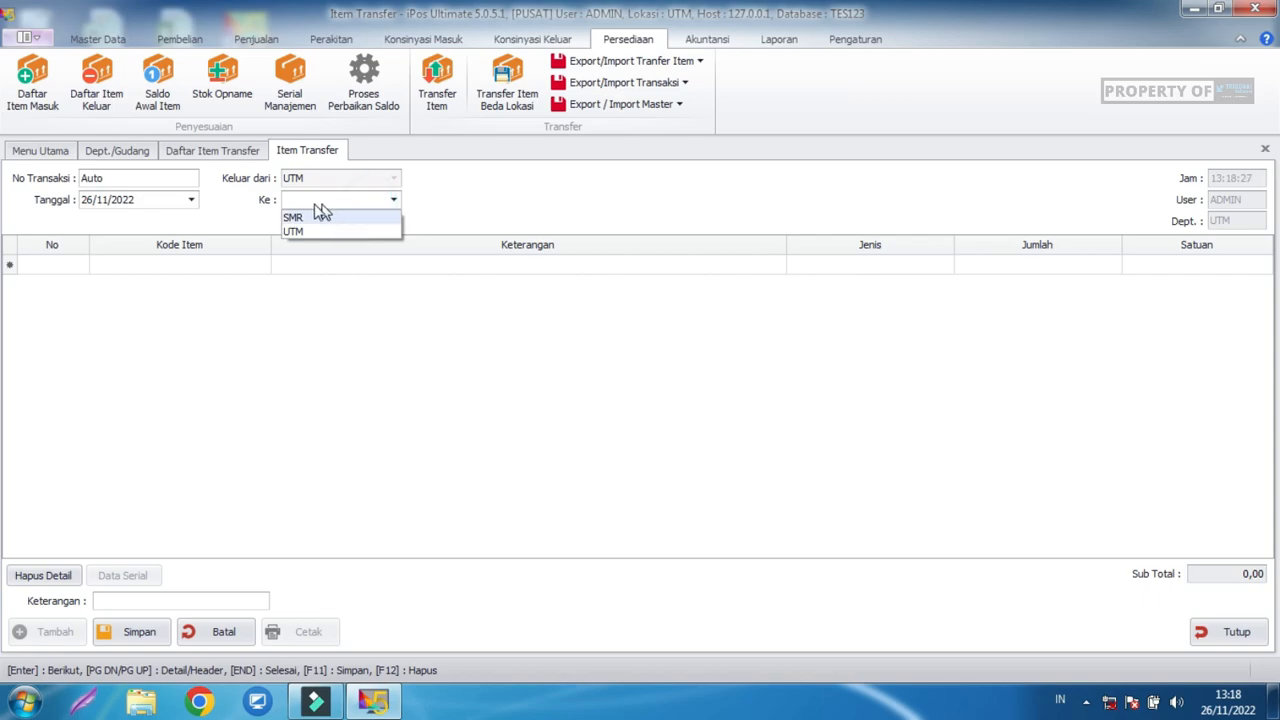
# Set the new transfer's Ke destination to SMR.
pyautogui.click(120, 155)
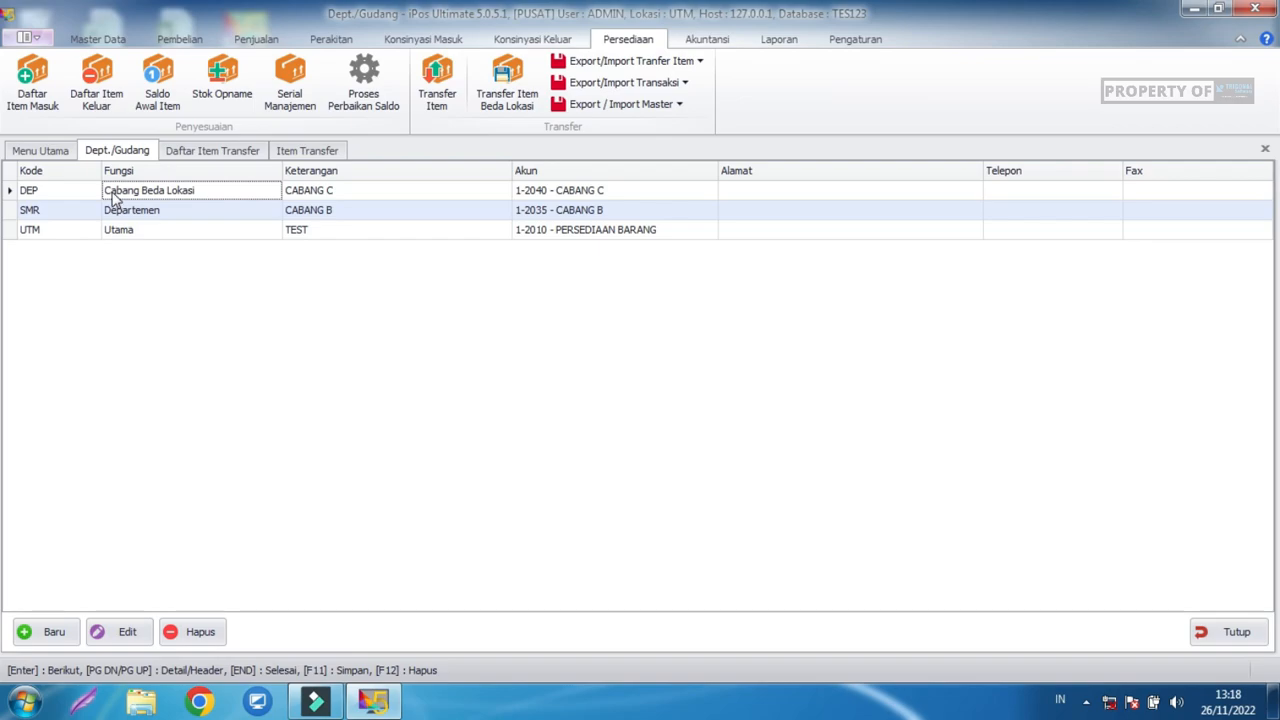
pyautogui.click(292, 152)
pyautogui.click(336, 204)
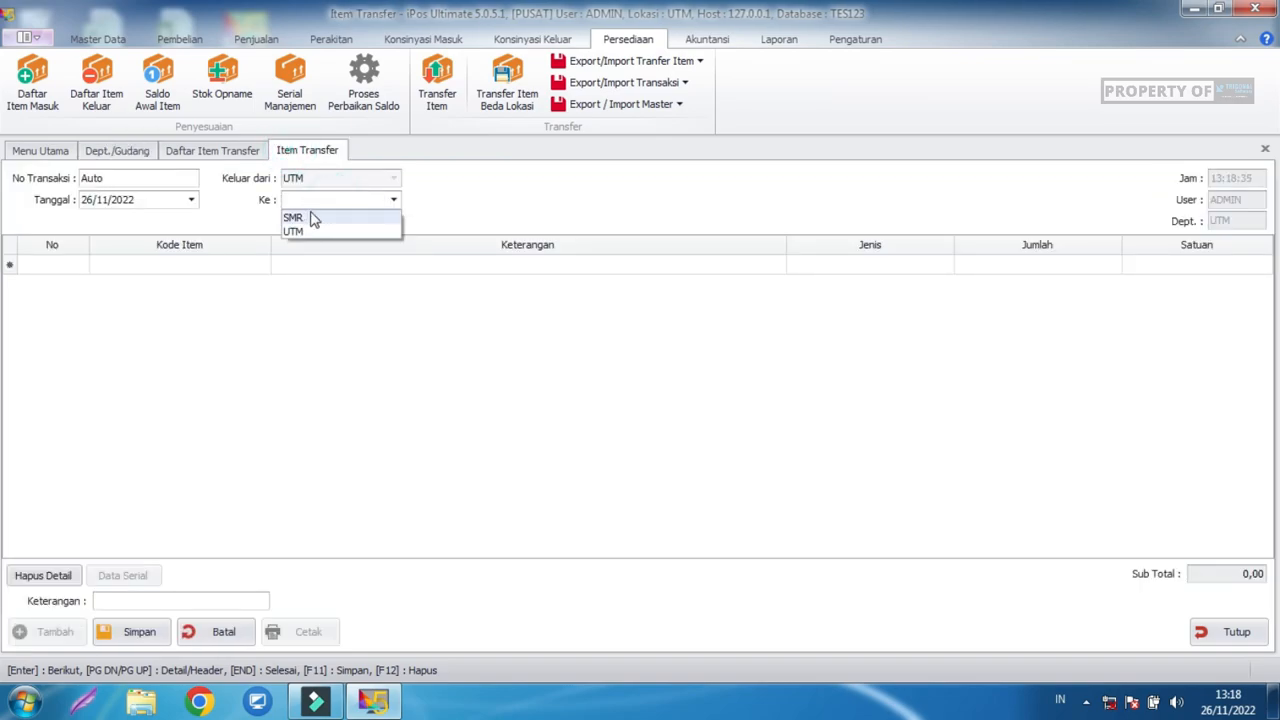
pyautogui.click(306, 218)
pyautogui.press('Return')
# Add Aqua Botol (A0001) with a quantity of 5 to the transfer.
pyautogui.click(253, 268)
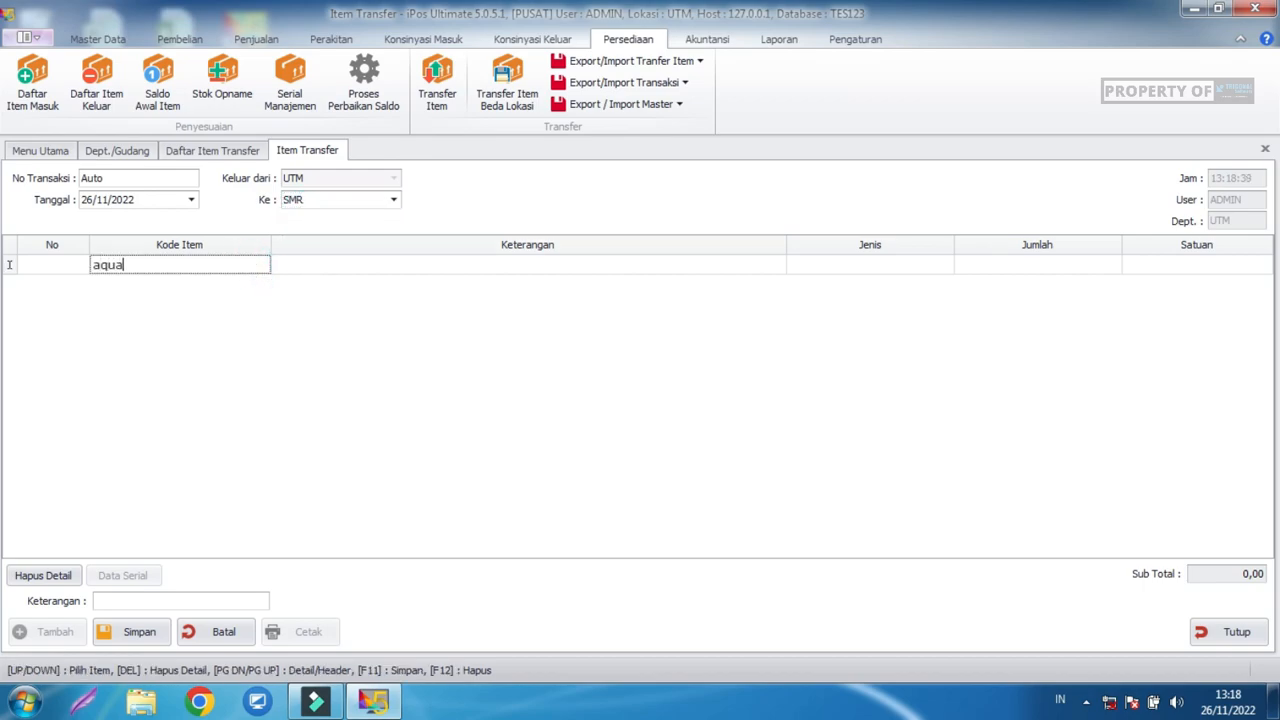
pyautogui.press('Return')
pyautogui.click(555, 288)
pyautogui.doubleClick(555, 288)
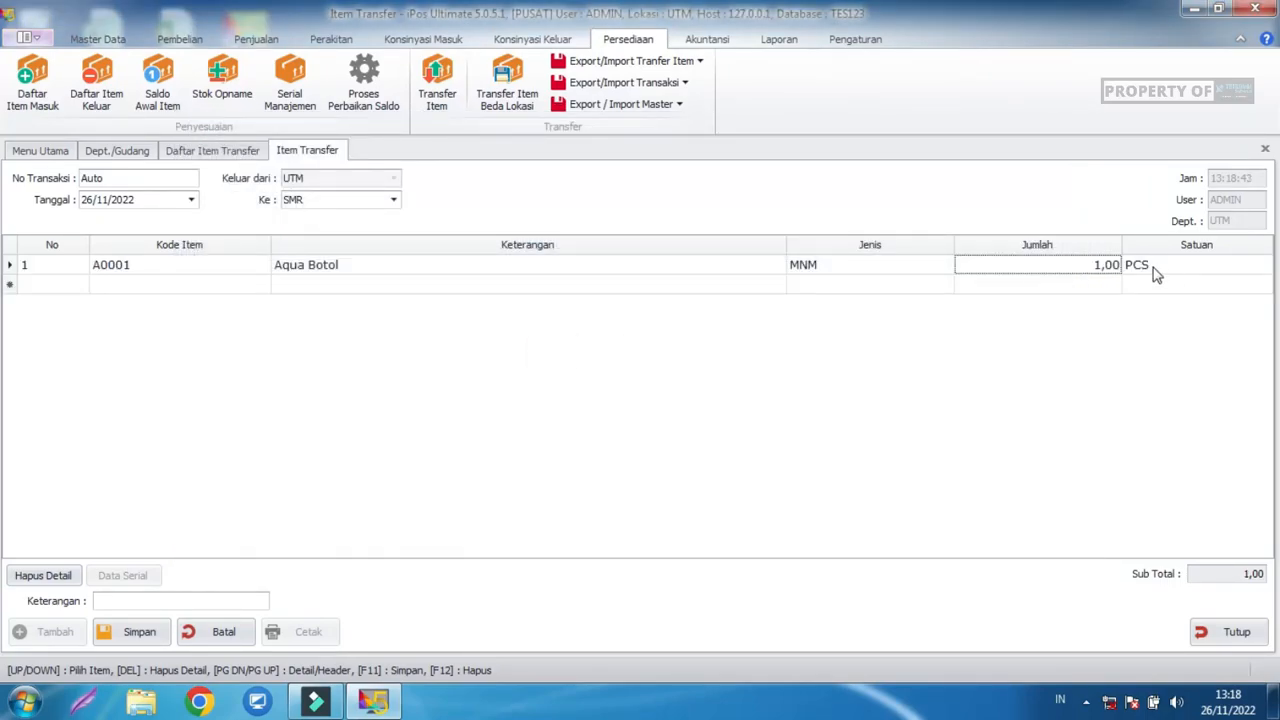
pyautogui.click(1100, 266)
pyautogui.moveTo(1100, 266); pyautogui.dragTo(1077, 268)
pyautogui.write('5')
pyautogui.click(972, 440)
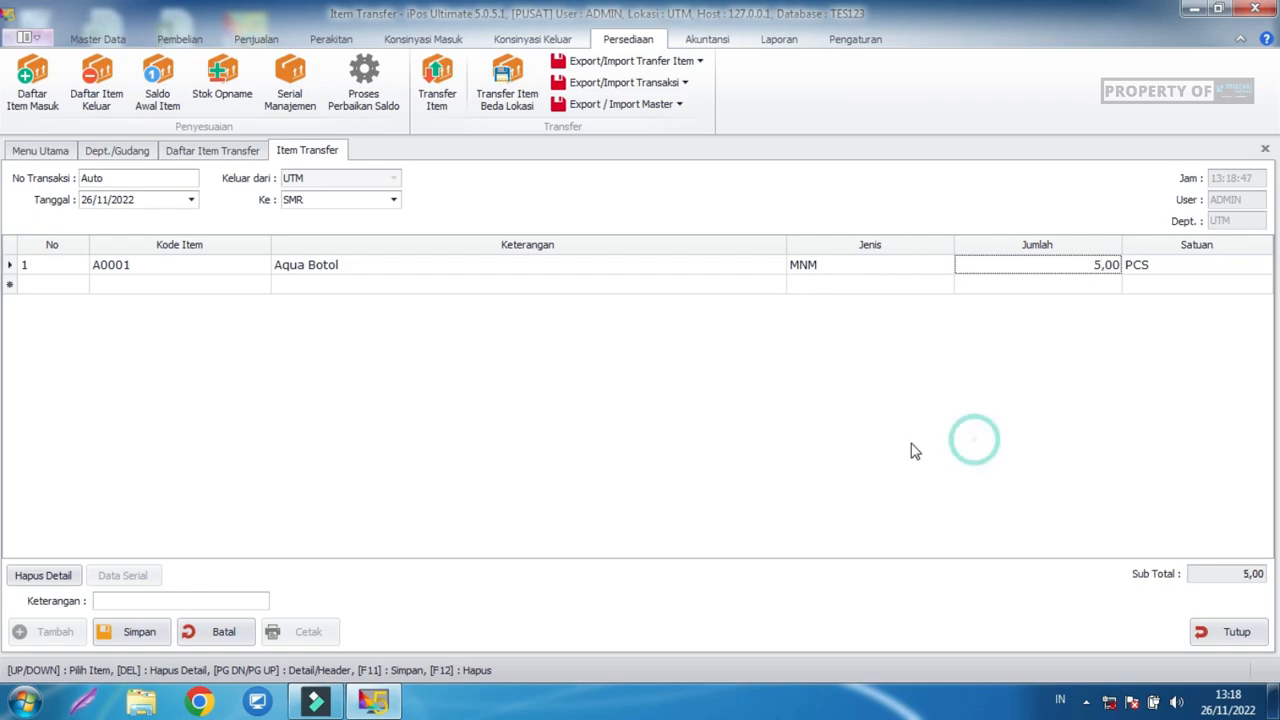
# Save the transfer as 0001/TRF/UTM/1122 and go to Pengaturan's user data options.
pyautogui.click(162, 630)
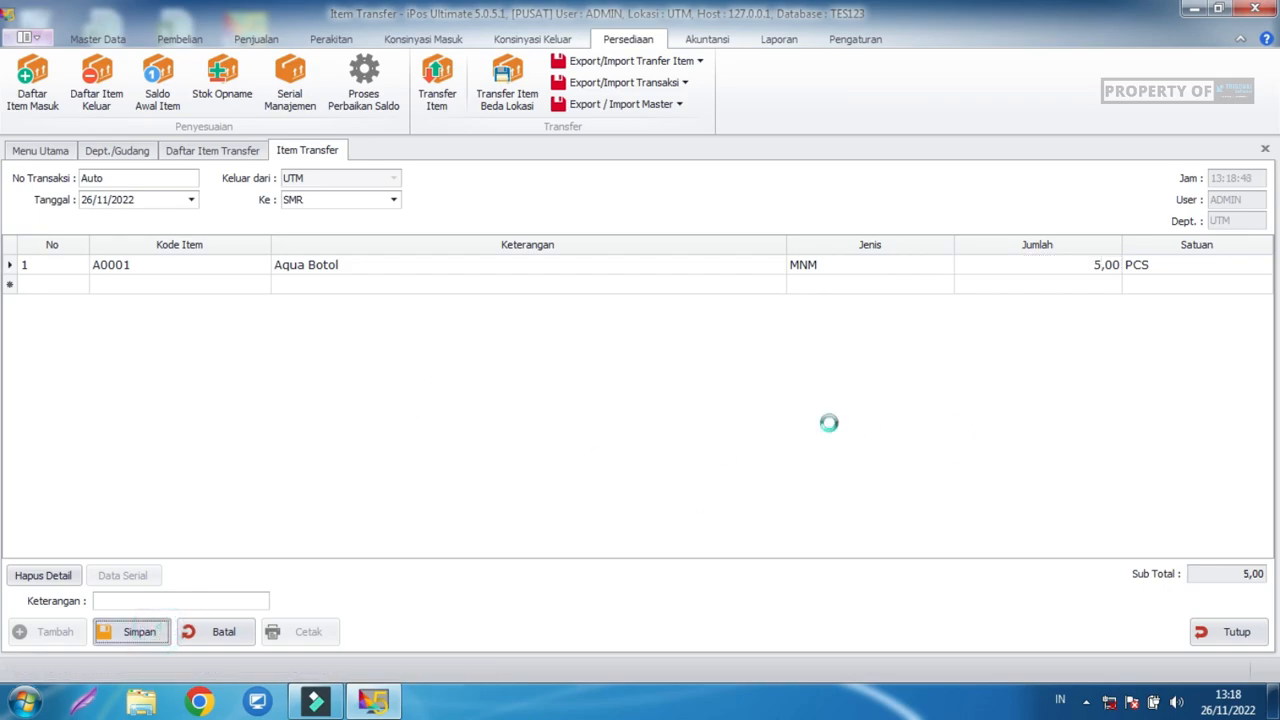
pyautogui.click(800, 416)
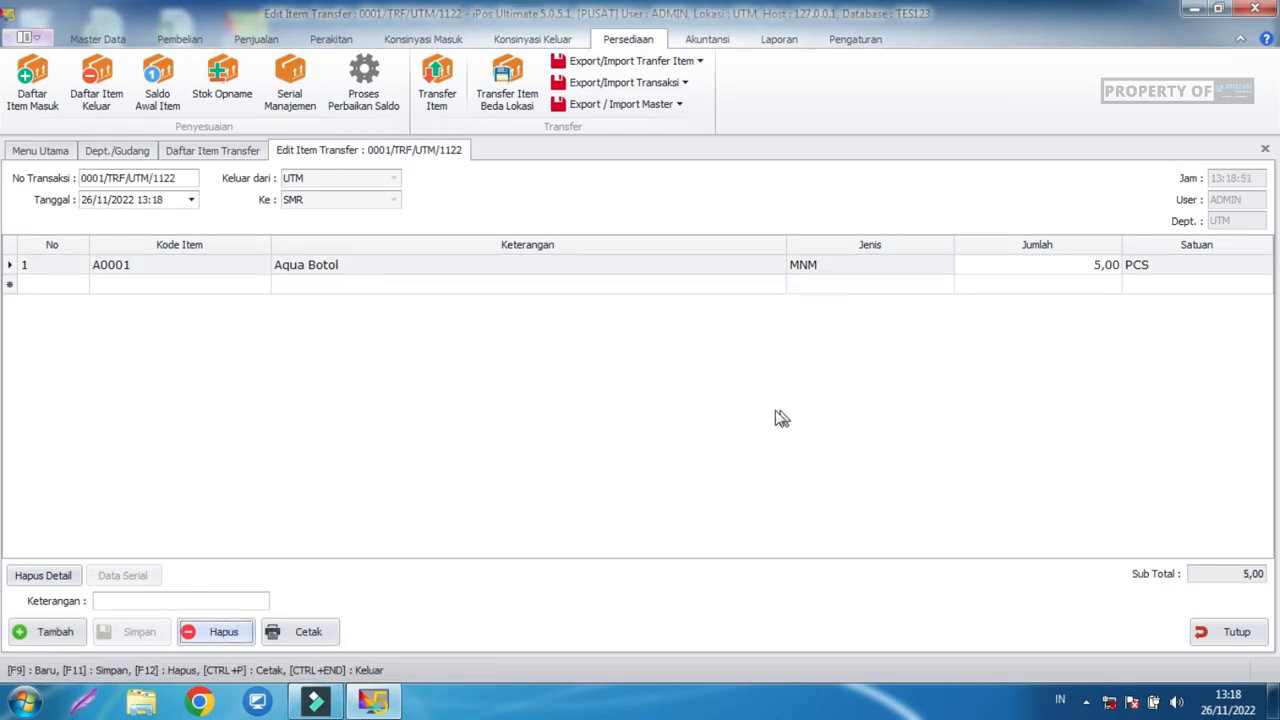
pyautogui.click(855, 40)
pyautogui.click(28, 85)
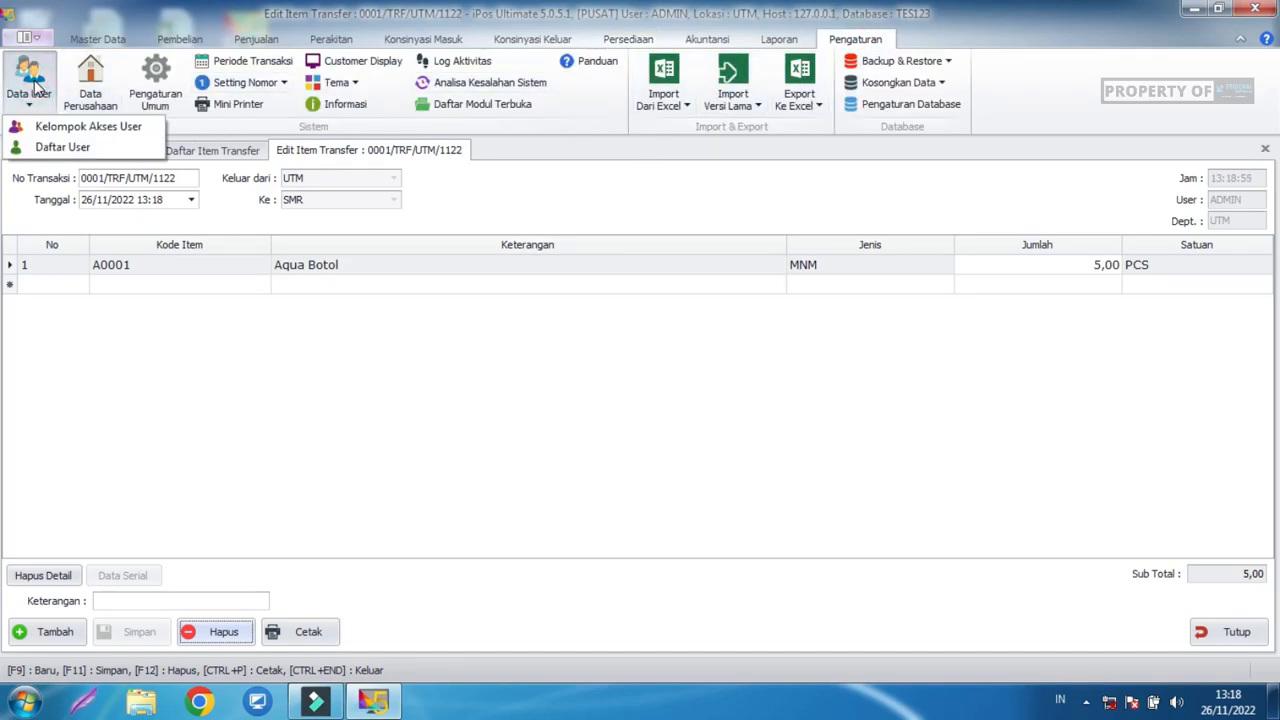
# Create a new user with a user ID, ADMINISTRATOR group and SMR-only warehouse access.
pyautogui.click(64, 148)
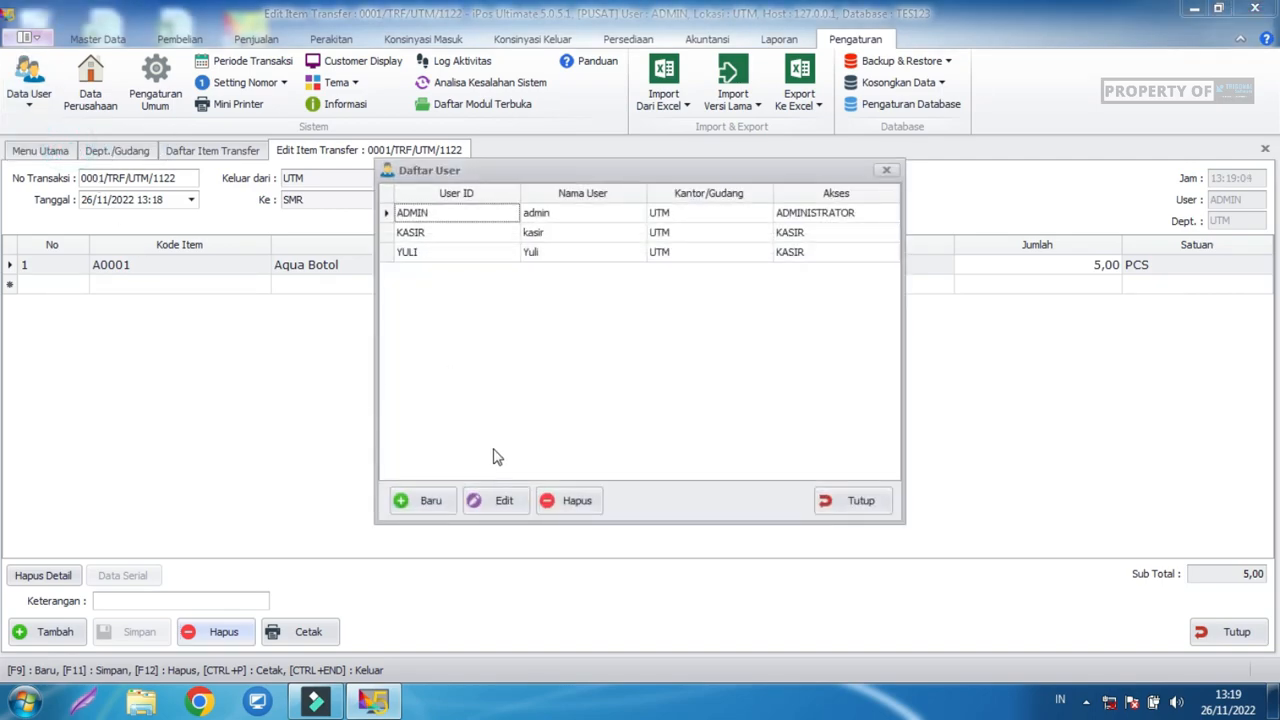
pyautogui.click(438, 501)
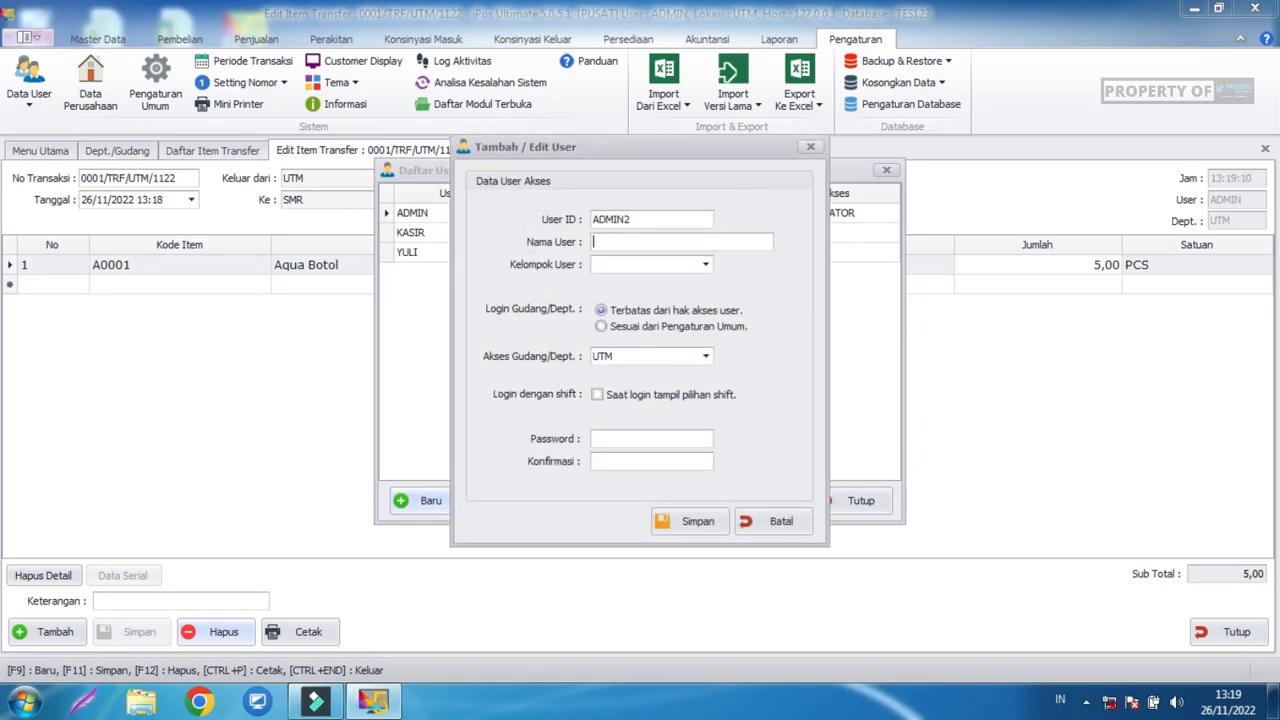
pyautogui.write('admin')
pyautogui.press('Tab')
pyautogui.click(640, 264)
pyautogui.click(636, 278)
pyautogui.click(647, 358)
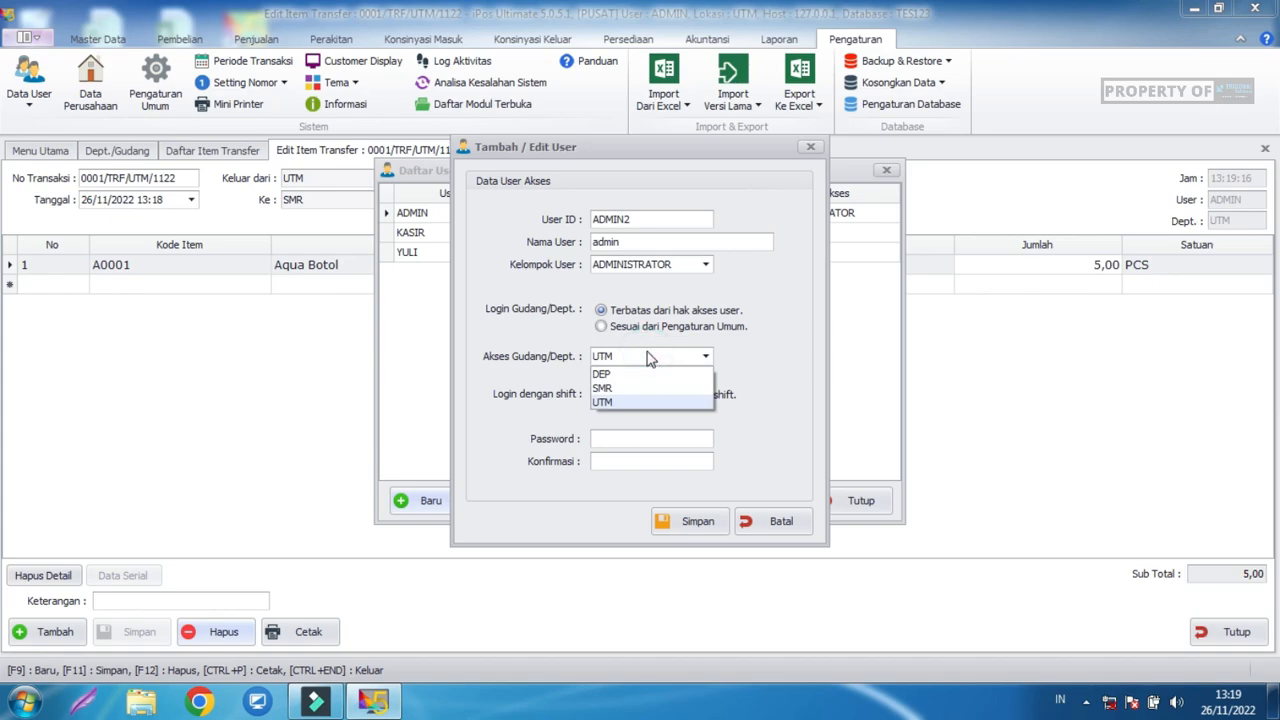
pyautogui.click(604, 388)
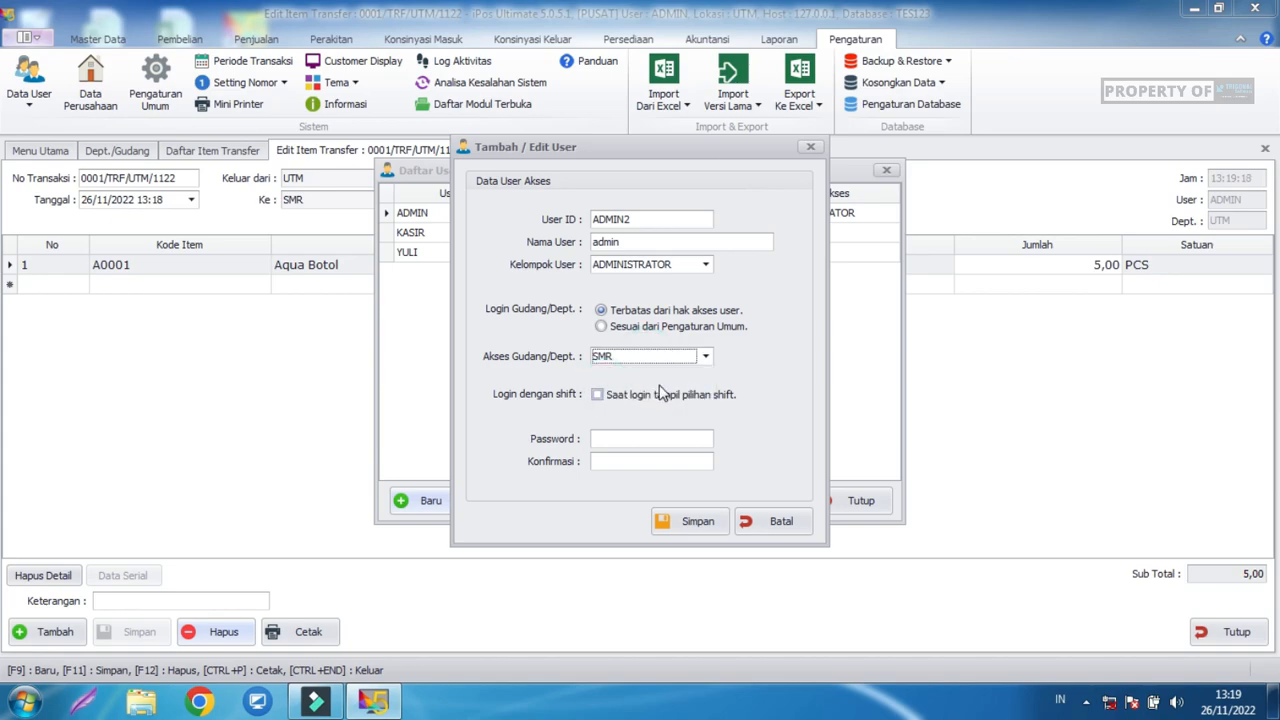
# Set the new user's password, save the user, and close the user list.
pyautogui.click(618, 438)
pyautogui.write('admin')
pyautogui.press('Tab')
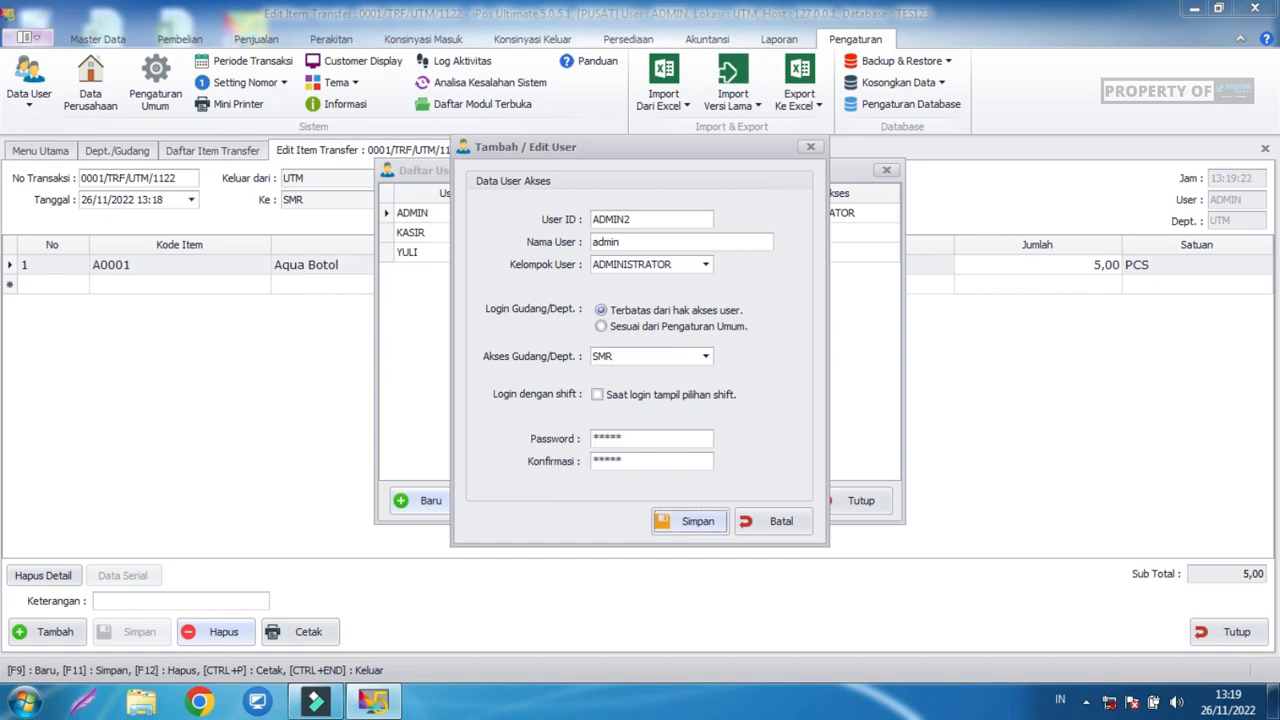
pyautogui.click(676, 525)
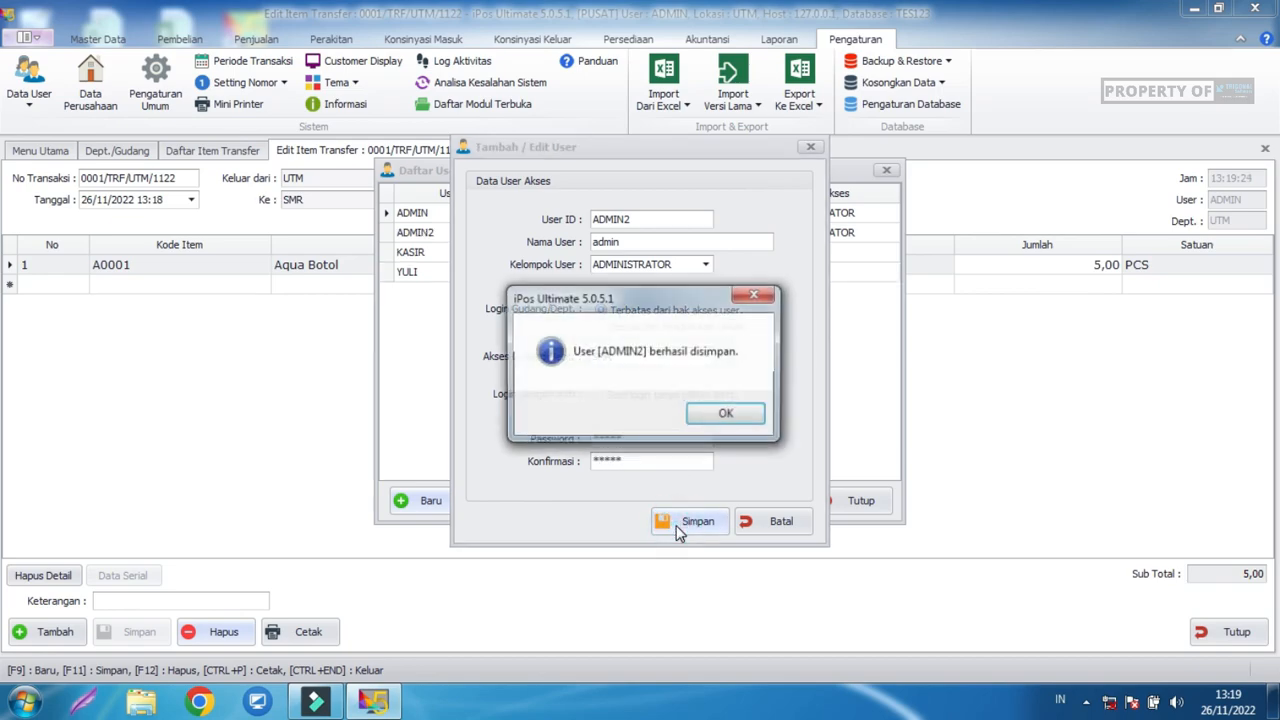
pyautogui.click(726, 420)
pyautogui.click(773, 522)
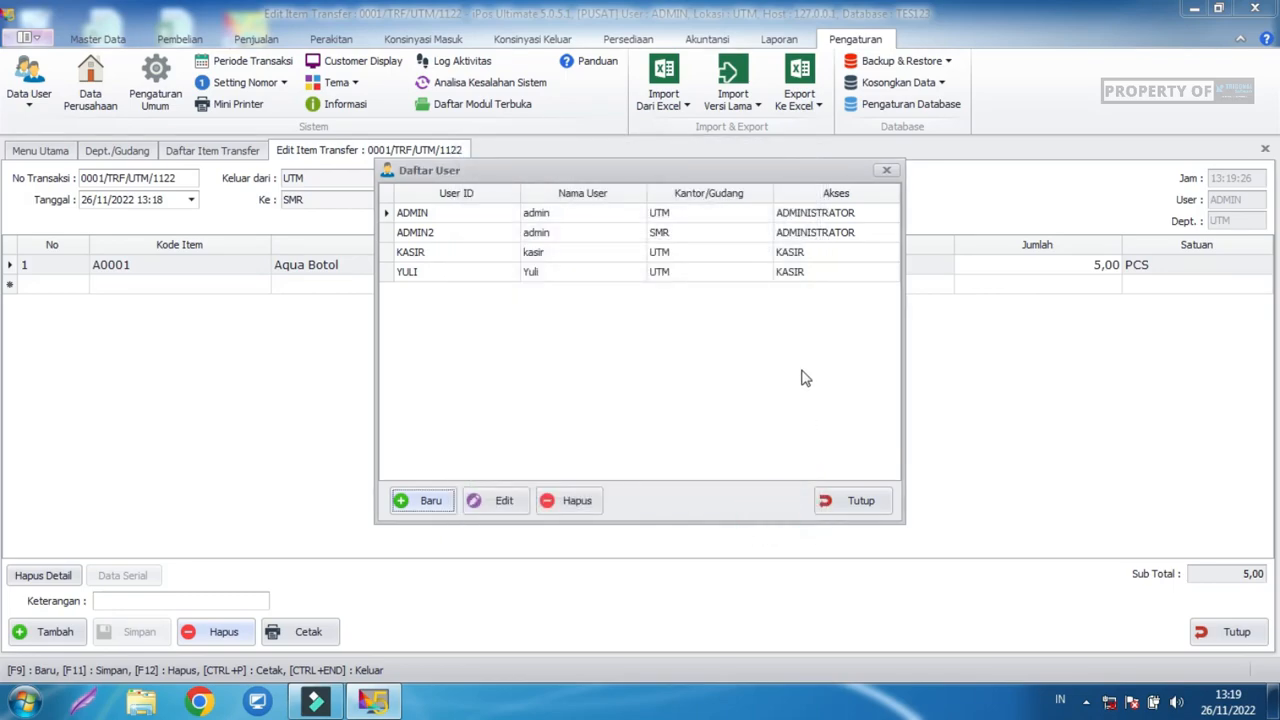
pyautogui.click(474, 233)
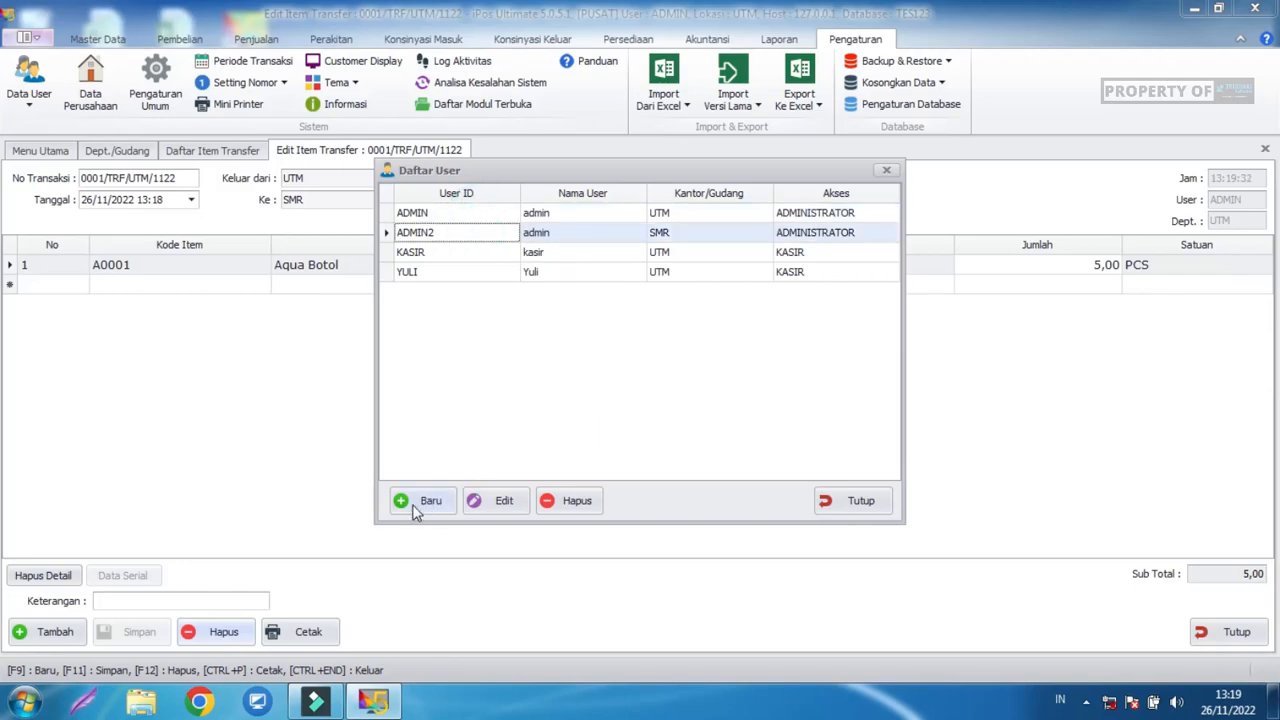
pyautogui.click(860, 502)
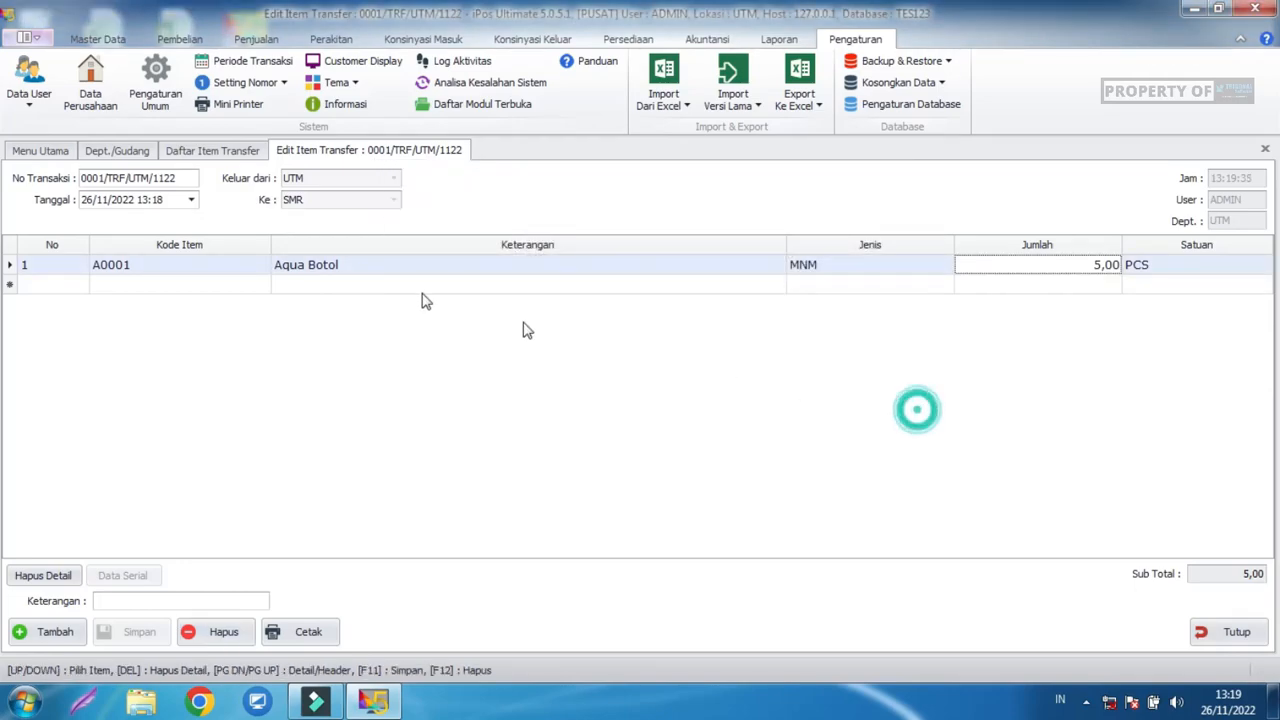
# Log out and sign back in with the new SMR user's credentials.
pyautogui.click(24, 37)
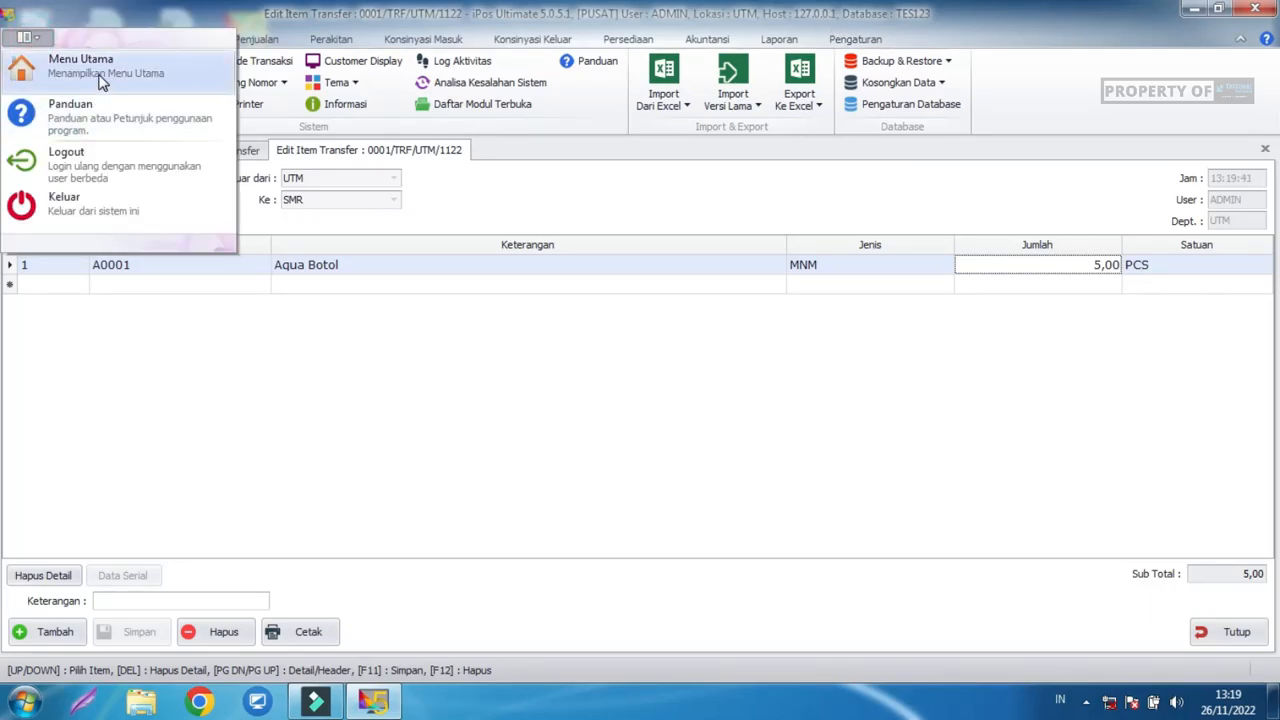
pyautogui.click(90, 168)
pyautogui.click(737, 420)
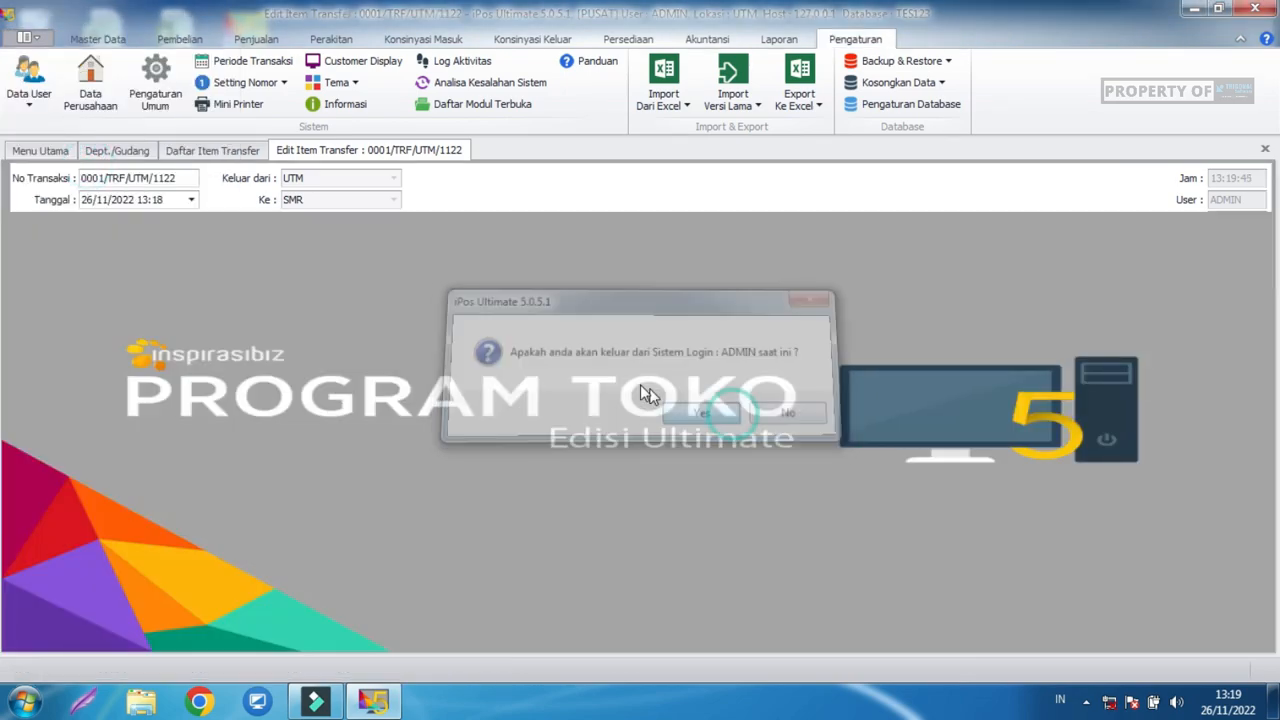
pyautogui.write('admin')
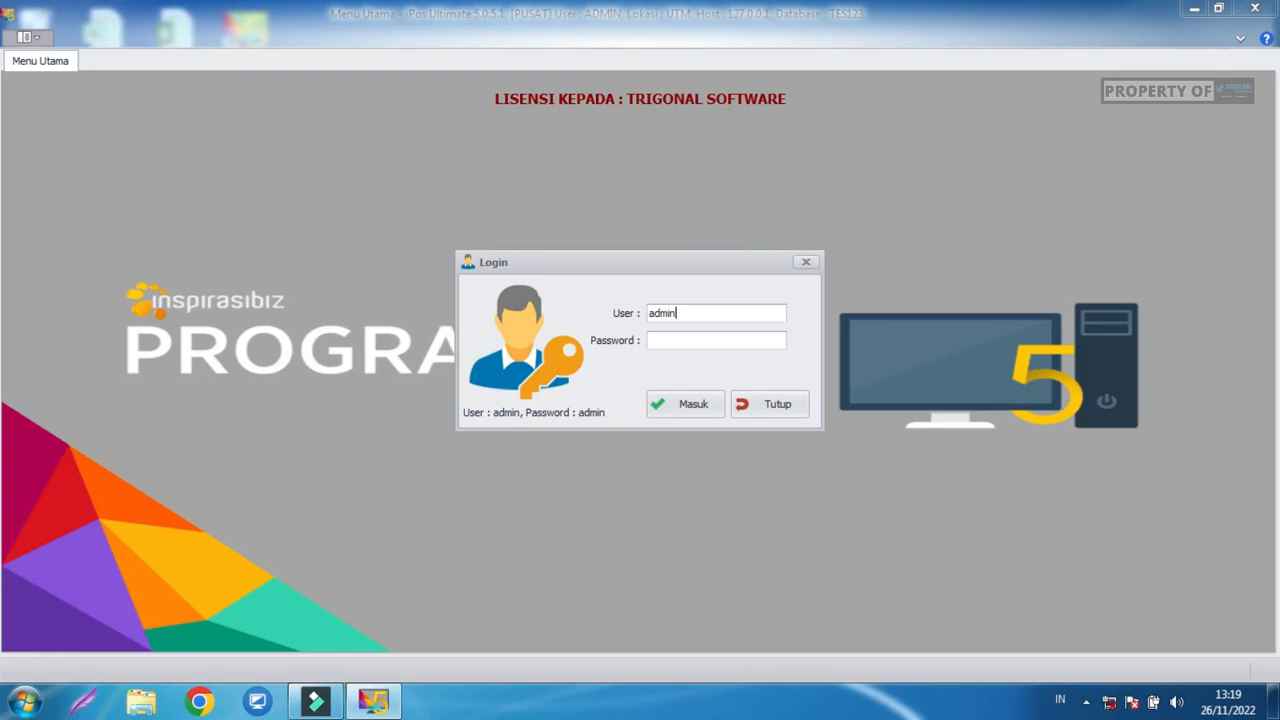
pyautogui.write('admin')
pyautogui.press('Return')
pyautogui.press('Return')
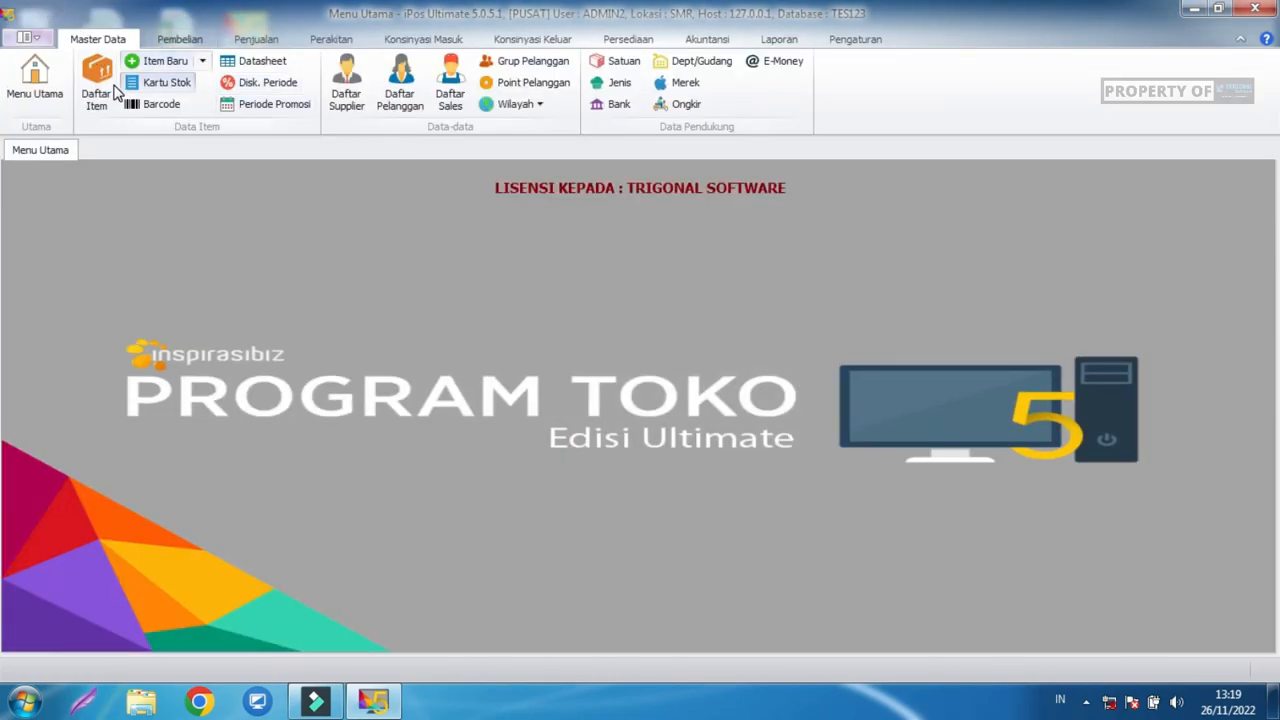
# Check Aqua Botol stock in Daftar Item (595,00 at UTM, 5,00 at SMR), then choose Logout.
pyautogui.click(96, 82)
pyautogui.click(378, 335)
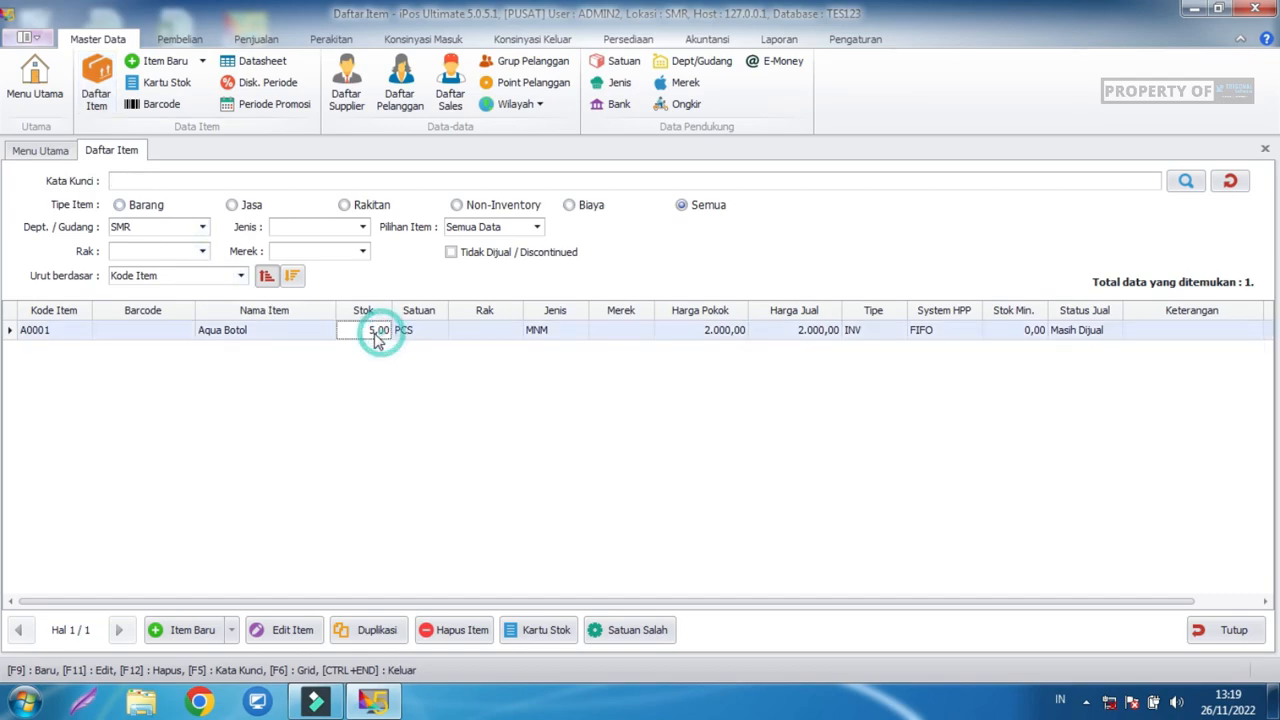
pyautogui.click(163, 228)
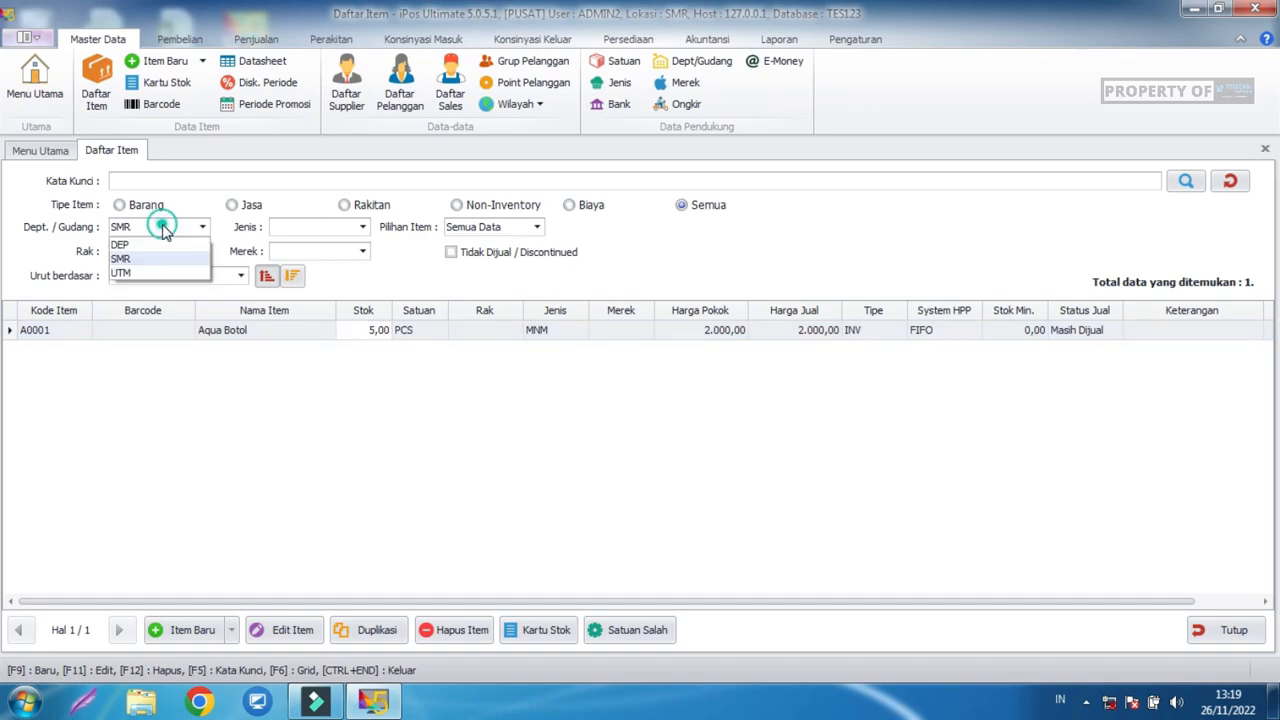
pyautogui.click(150, 273)
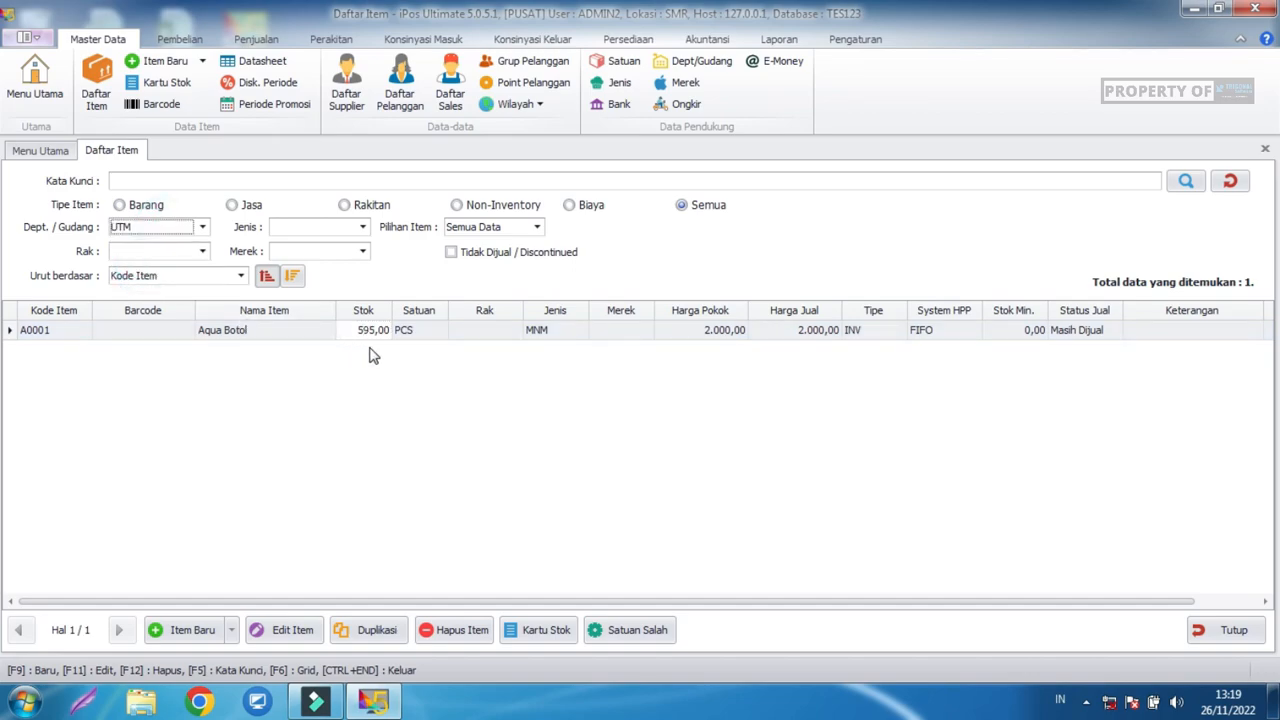
pyautogui.click(185, 232)
pyautogui.click(158, 258)
pyautogui.click(32, 38)
pyautogui.click(86, 163)
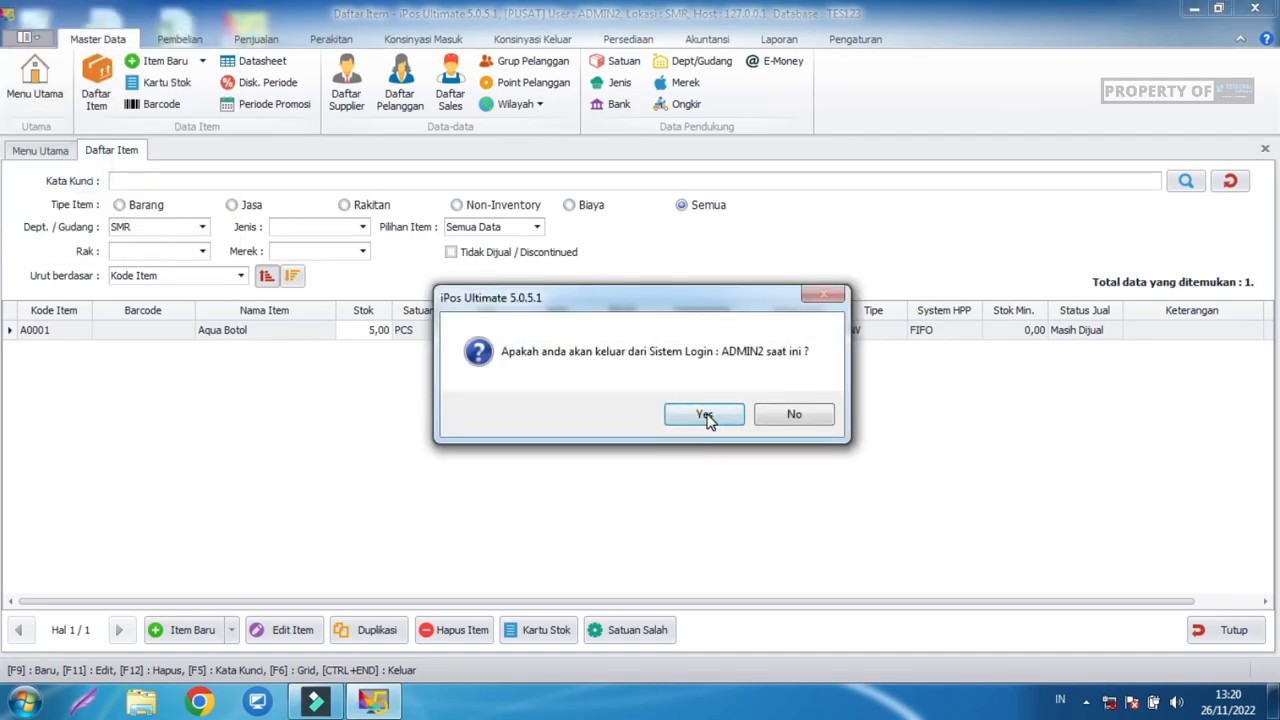
# Confirm the logout and start a new Transfer Item Beda Lokasi entry.
pyautogui.click(705, 416)
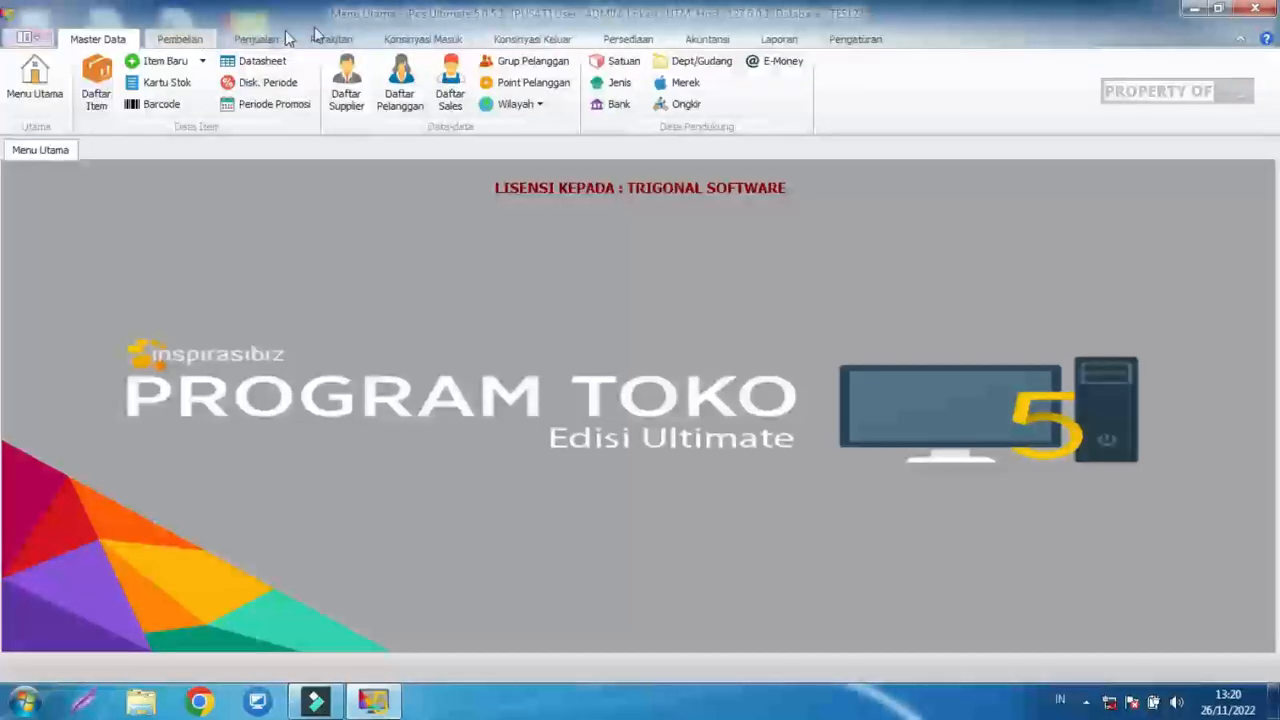
pyautogui.click(624, 42)
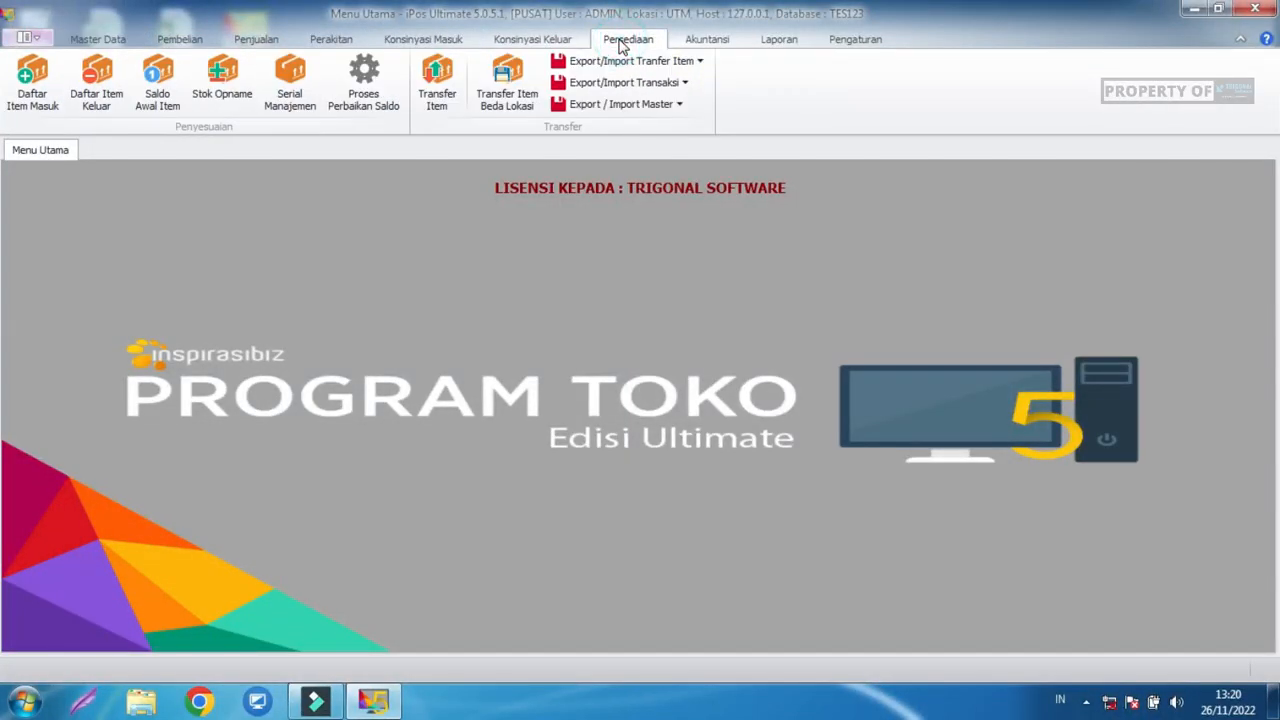
pyautogui.click(513, 104)
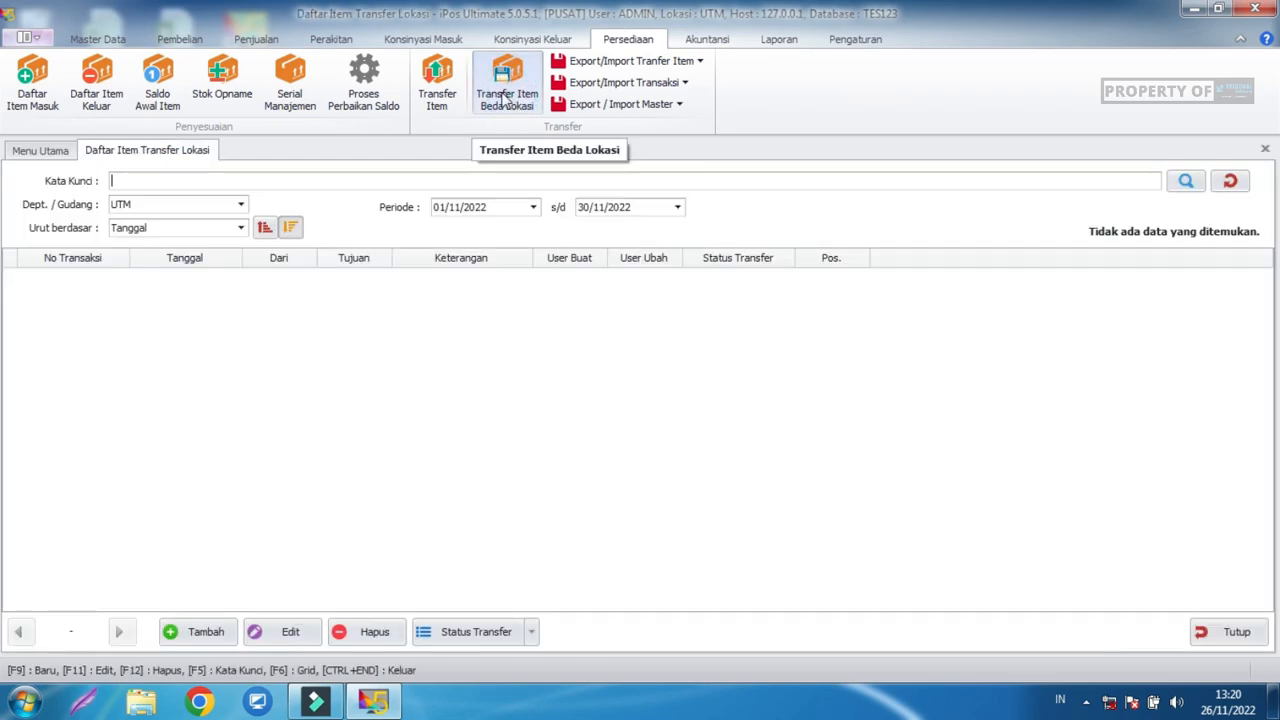
pyautogui.click(218, 634)
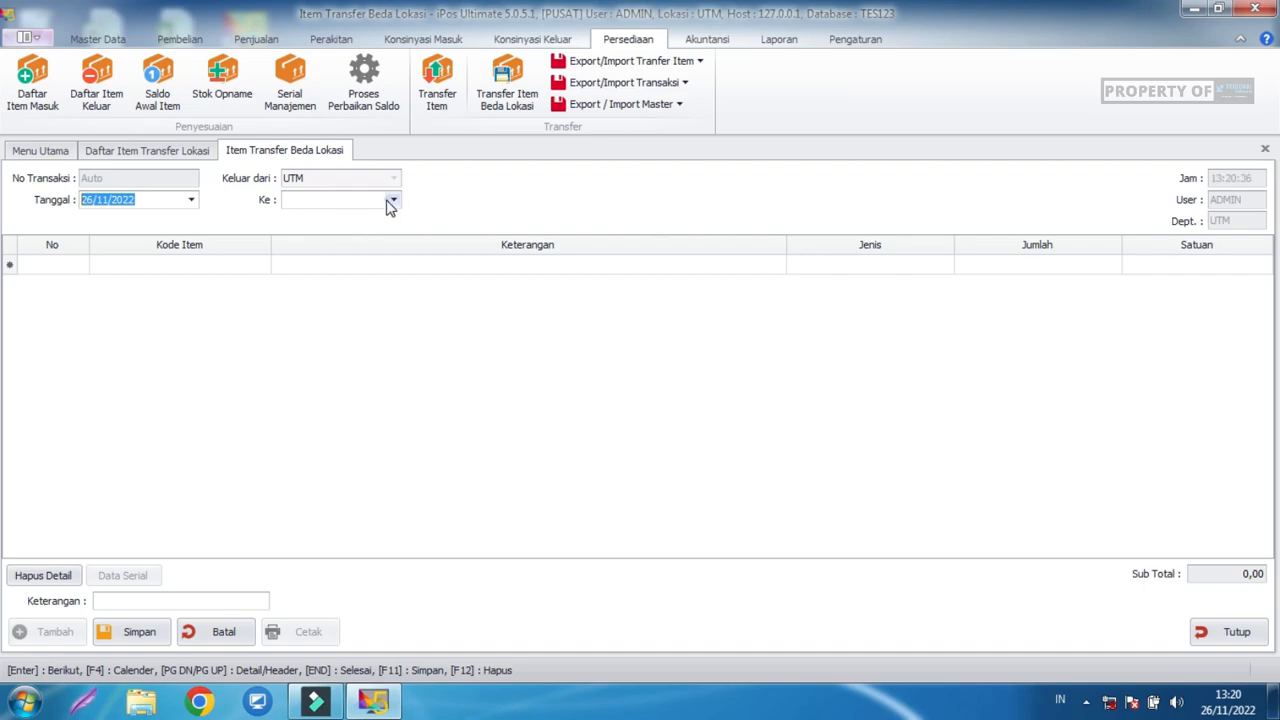
# Choose DEP as the destination and move to the first Kode Item cell.
pyautogui.click(388, 201)
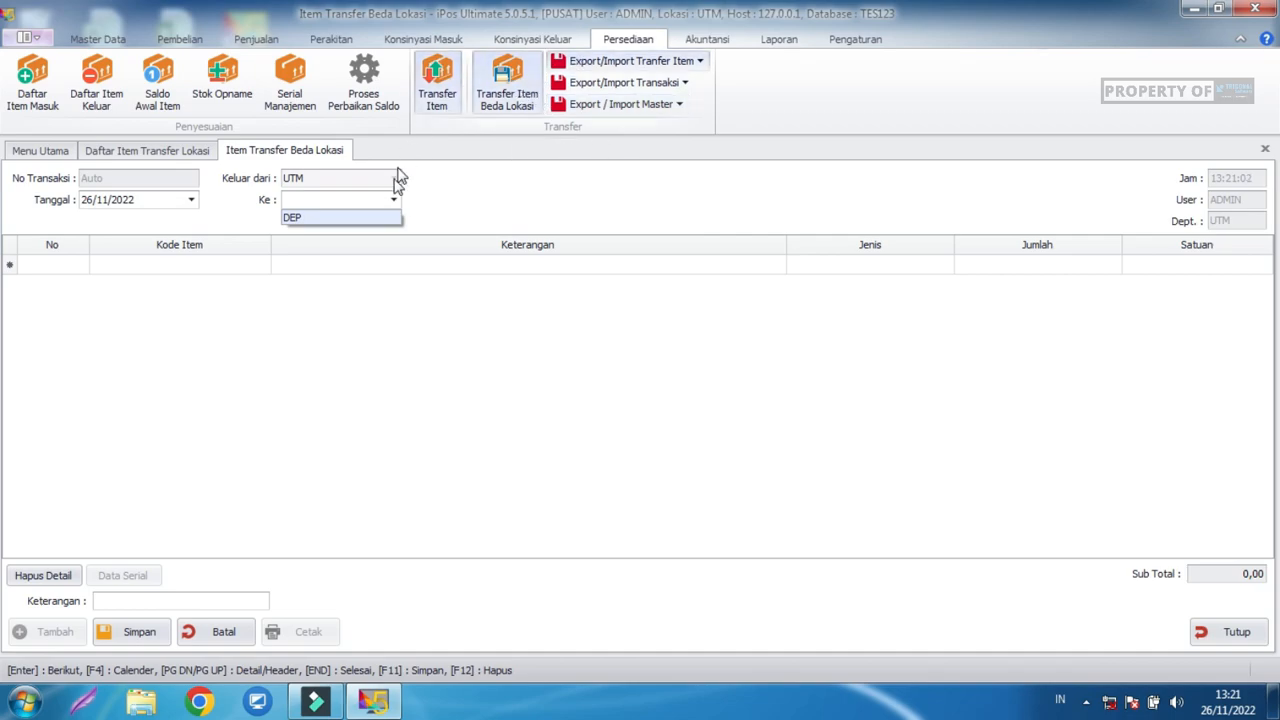
pyautogui.click(385, 219)
pyautogui.click(450, 198)
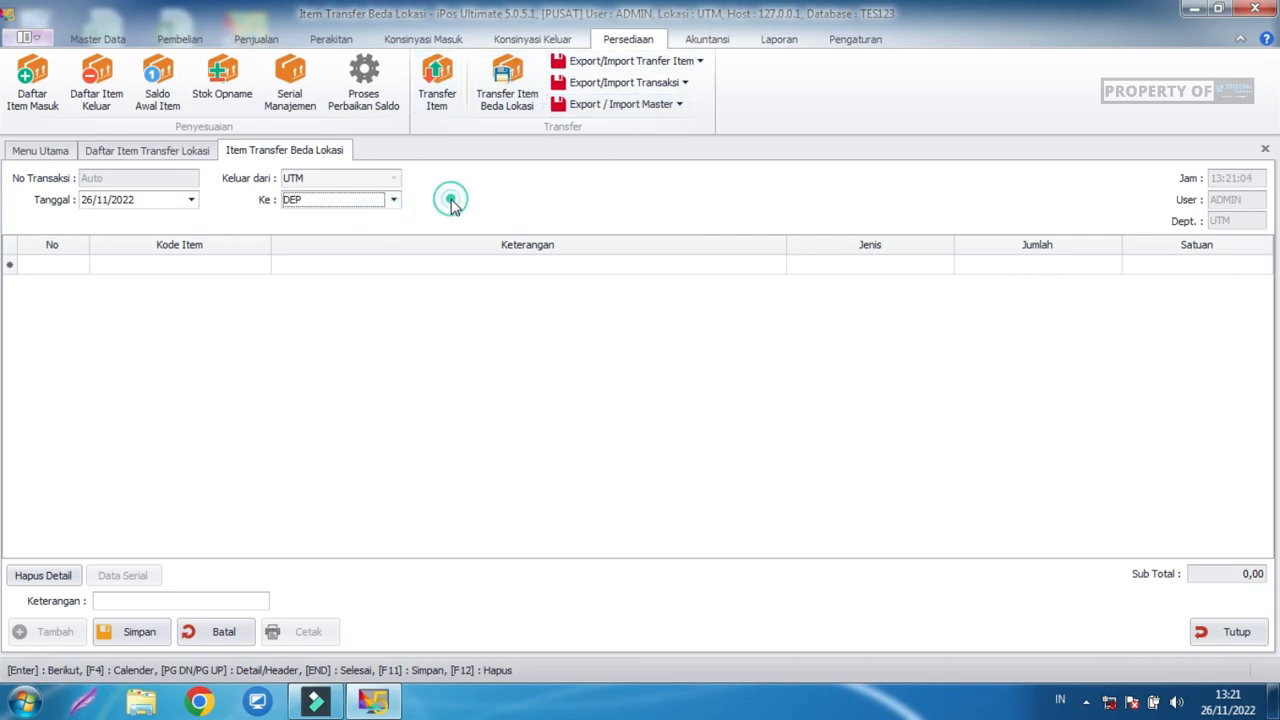
pyautogui.click(255, 268)
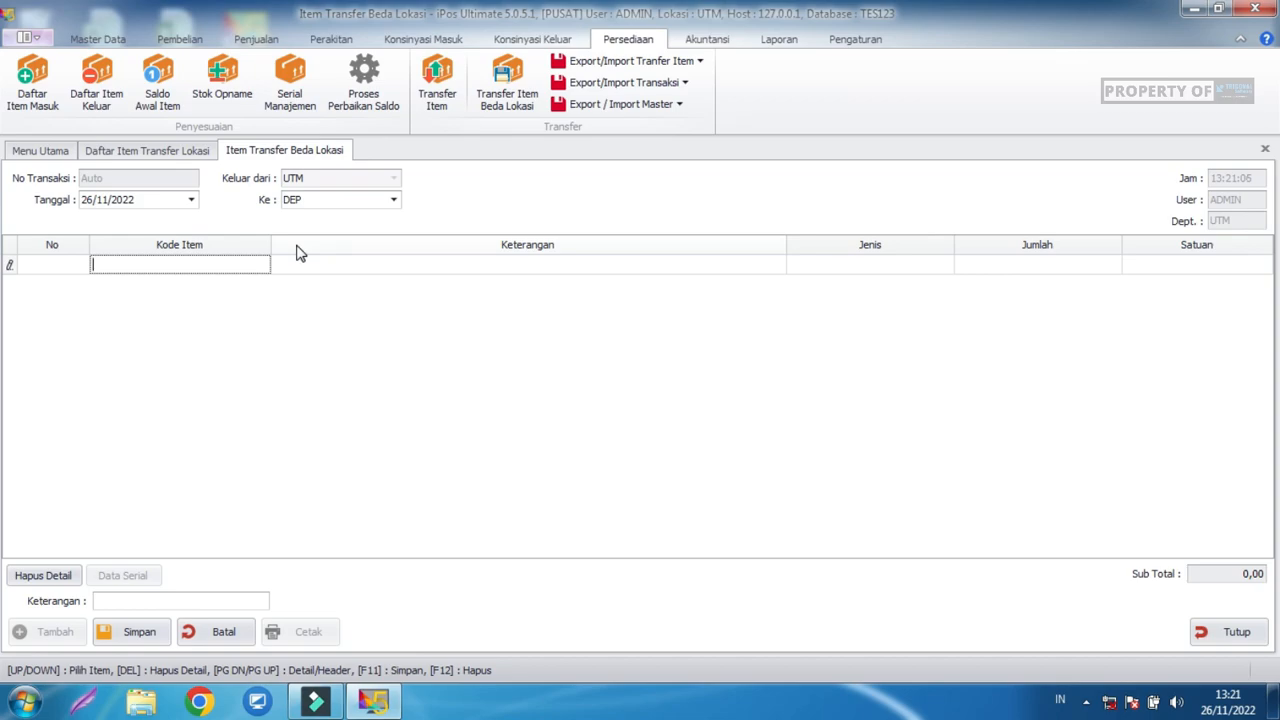
# Add Aqua Botol (A0001) with a quantity of 10 to the cross-location transfer.
pyautogui.write('ad')
pyautogui.press('Return')
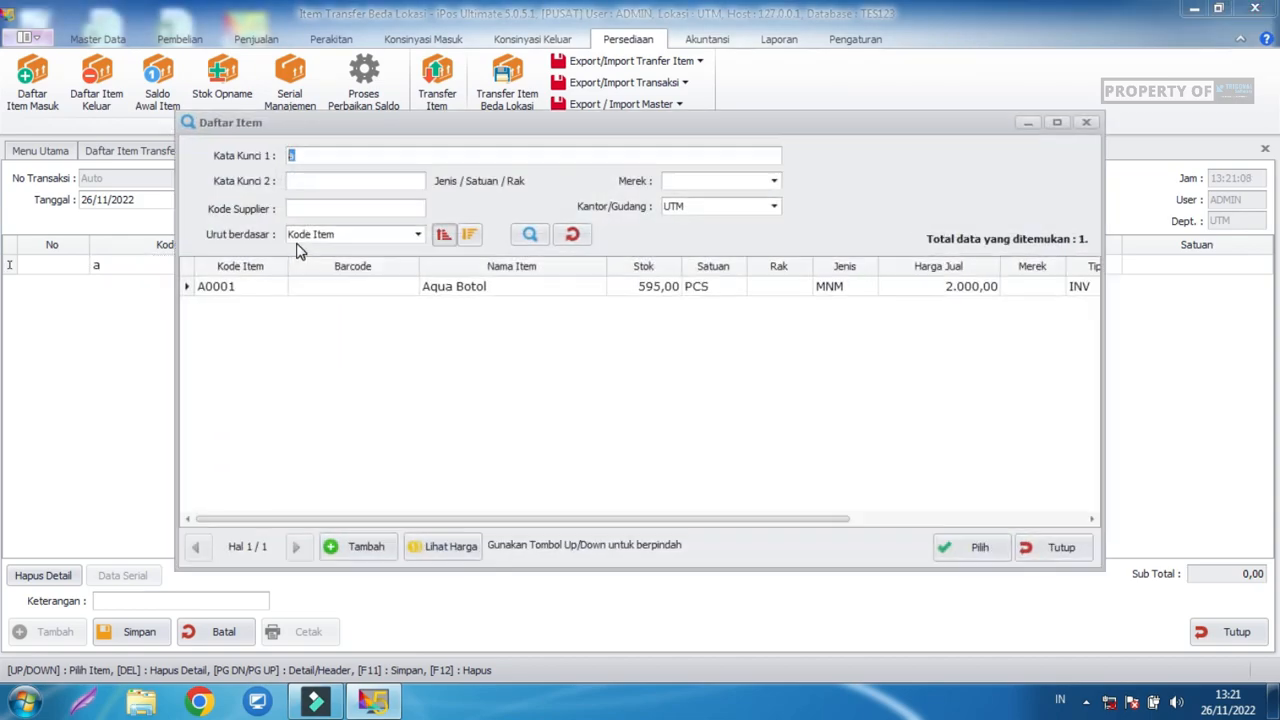
pyautogui.click(352, 287)
pyautogui.click(510, 390)
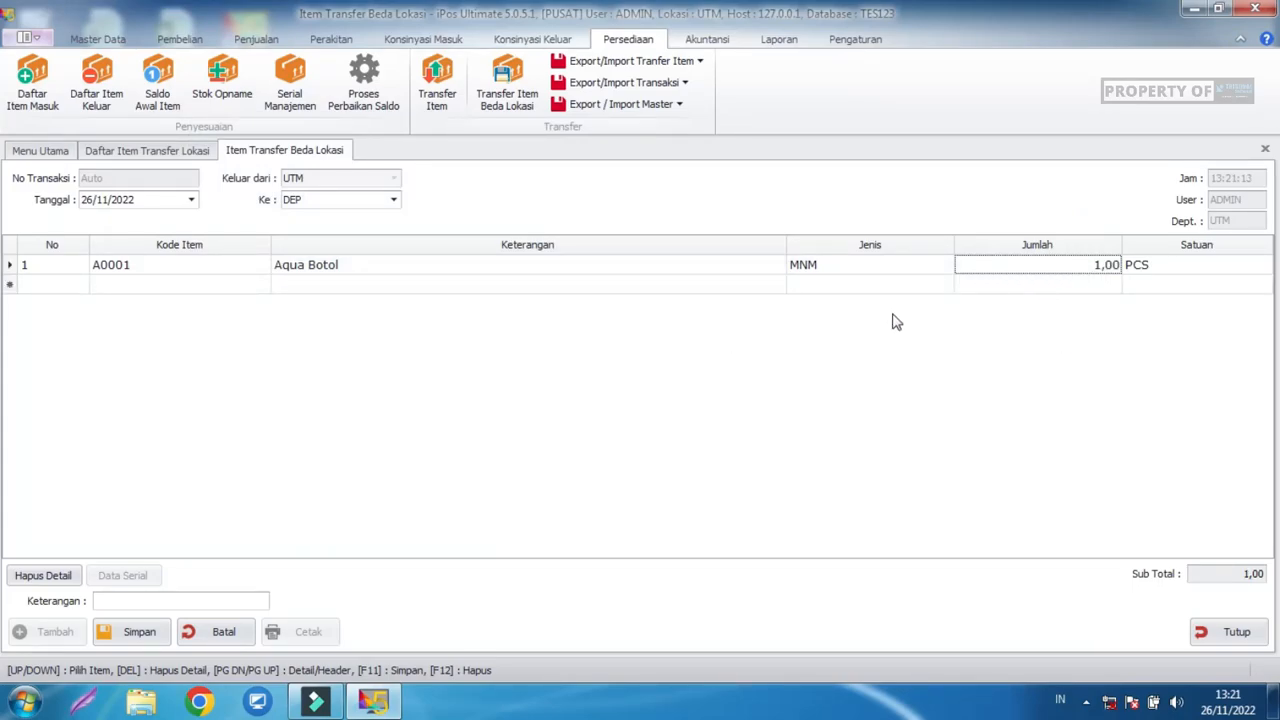
pyautogui.click(1050, 267)
pyautogui.doubleClick(1100, 265)
pyautogui.click(1038, 453)
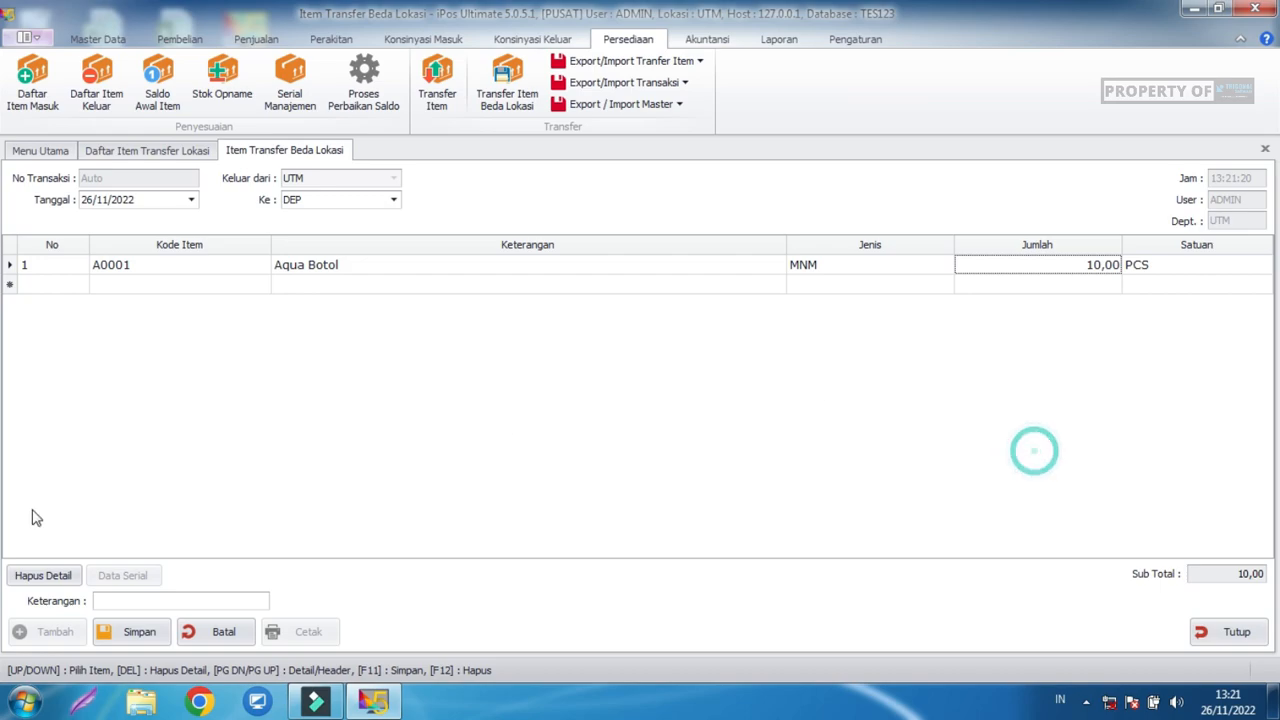
# Save the UTM-to-DEP transfer and open Master Data > Daftar Item.
pyautogui.click(117, 637)
pyautogui.click(779, 422)
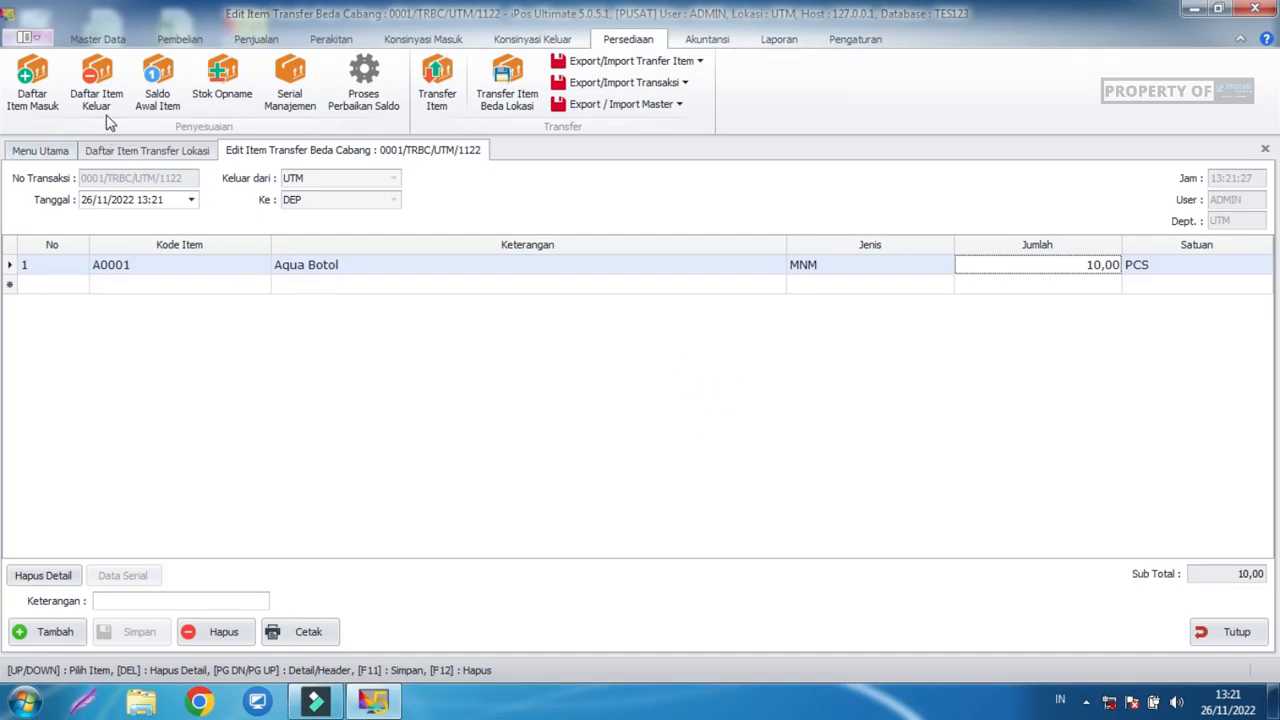
pyautogui.click(97, 39)
pyautogui.click(96, 90)
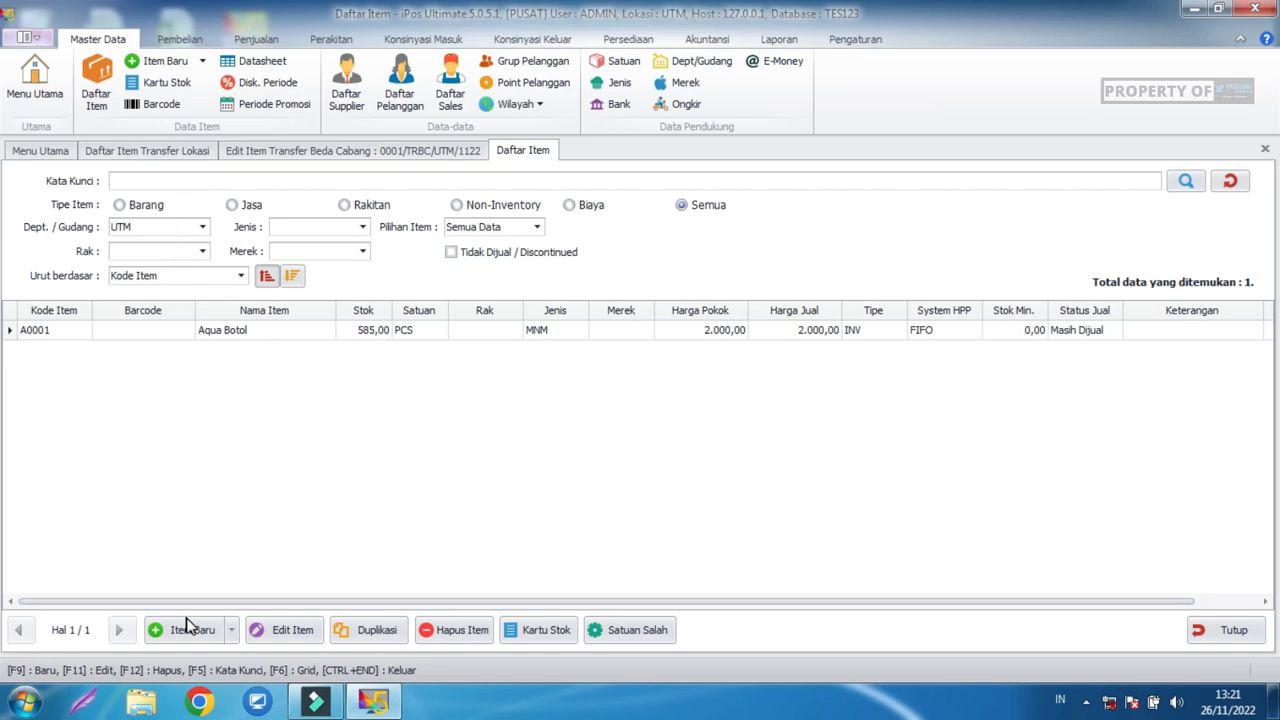
# Confirm Aqua Botol shows 10,00 at DEP, then launch Program Toko iPos 5.0 Ultimate again.
pyautogui.click(369, 331)
pyautogui.click(183, 229)
pyautogui.click(168, 245)
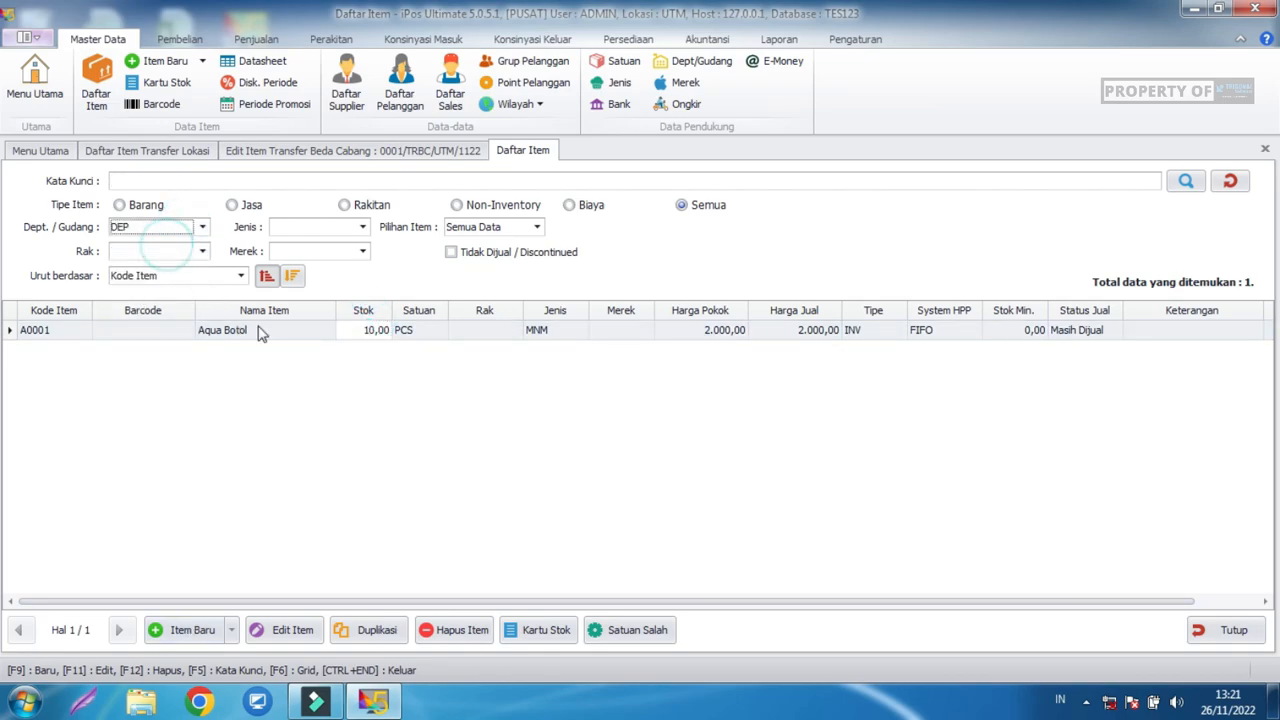
pyautogui.click(371, 331)
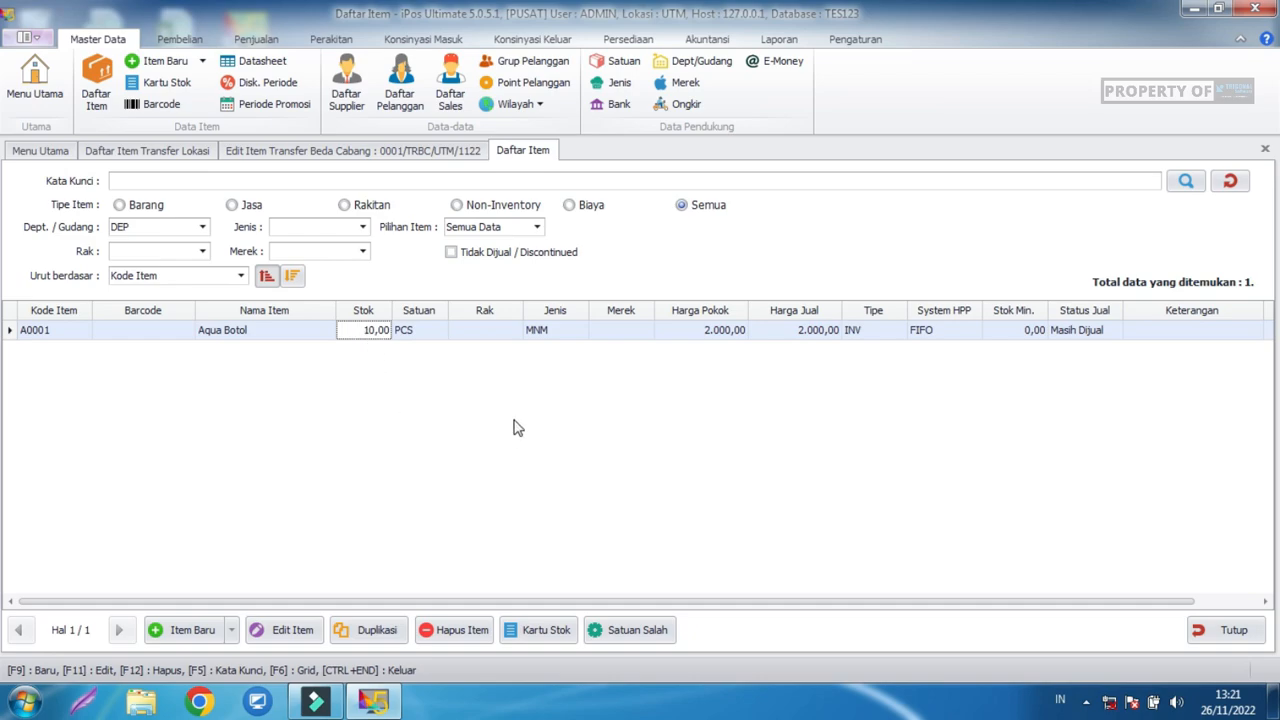
pyautogui.rightClick(385, 705)
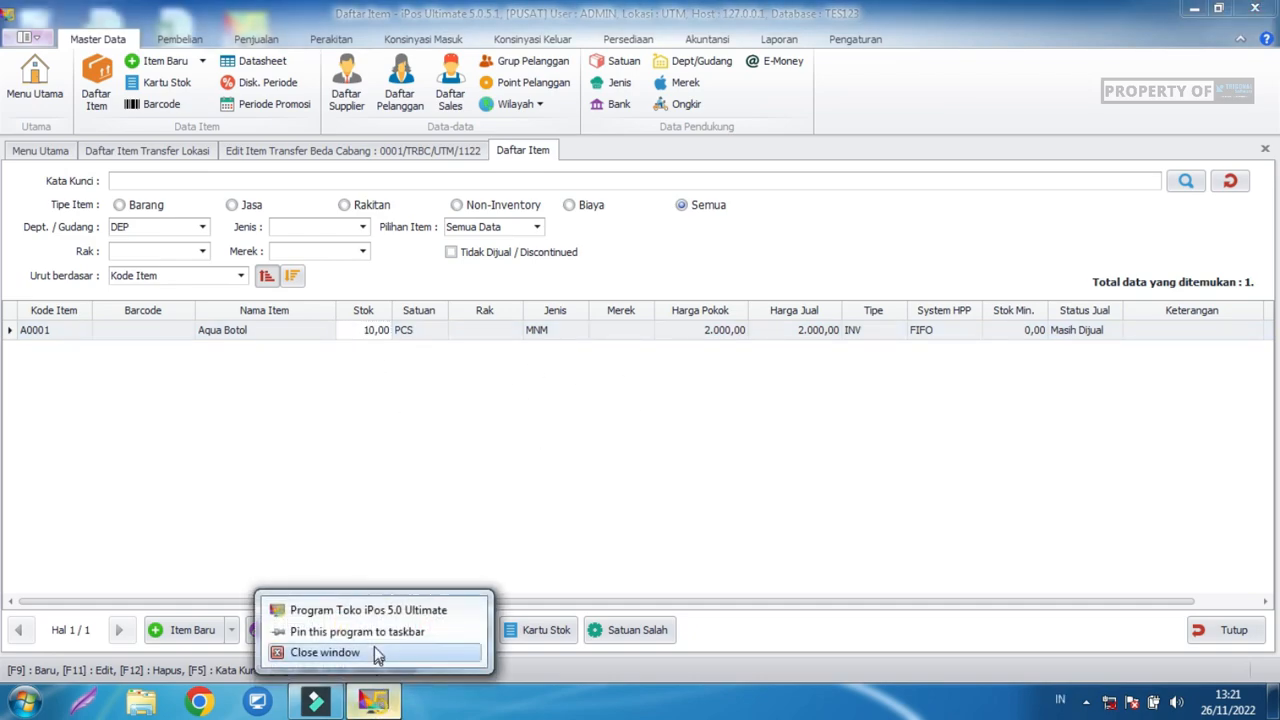
pyautogui.click(366, 610)
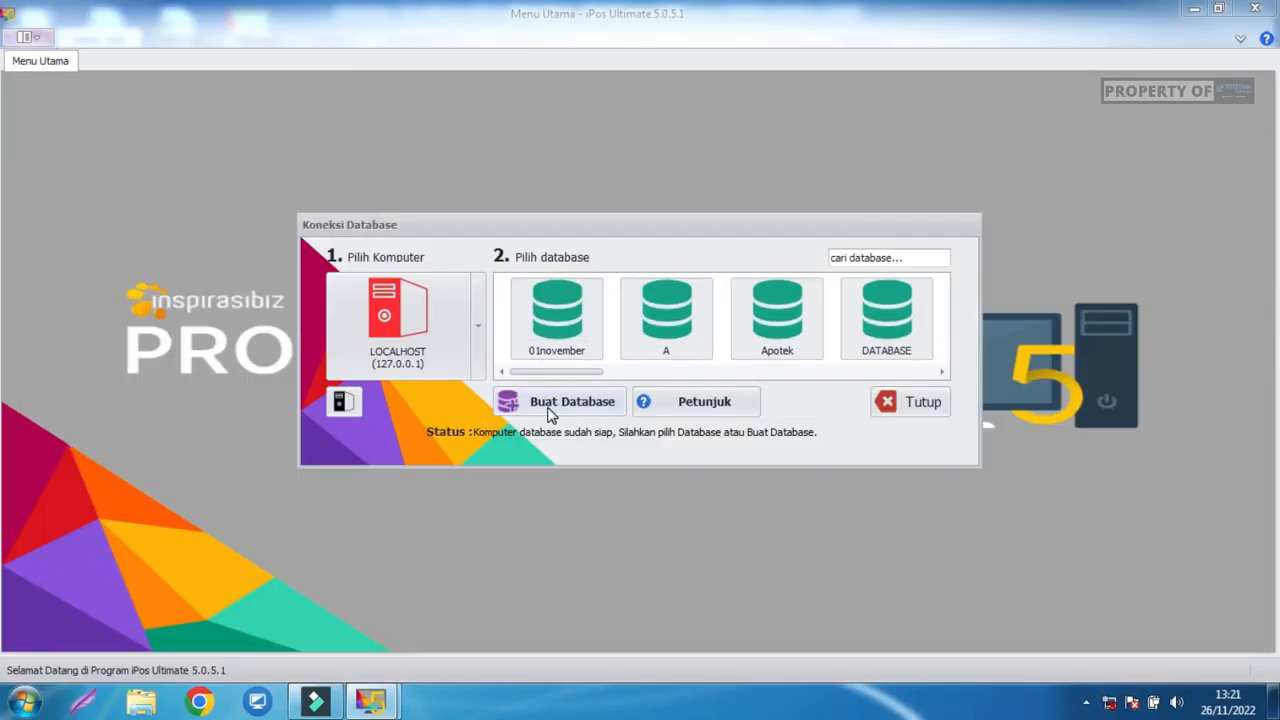
# Create the TES123CB database, then filter the database list by 'tes' and open it.
pyautogui.click(545, 404)
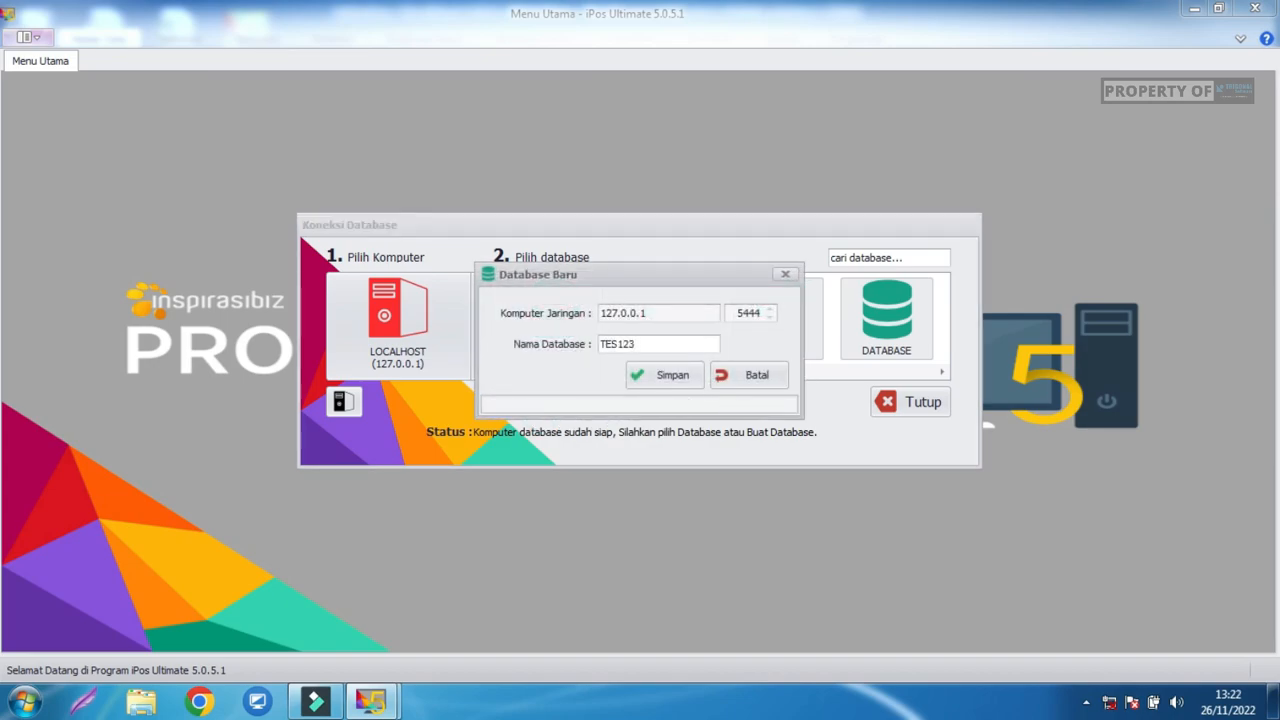
pyautogui.click(671, 384)
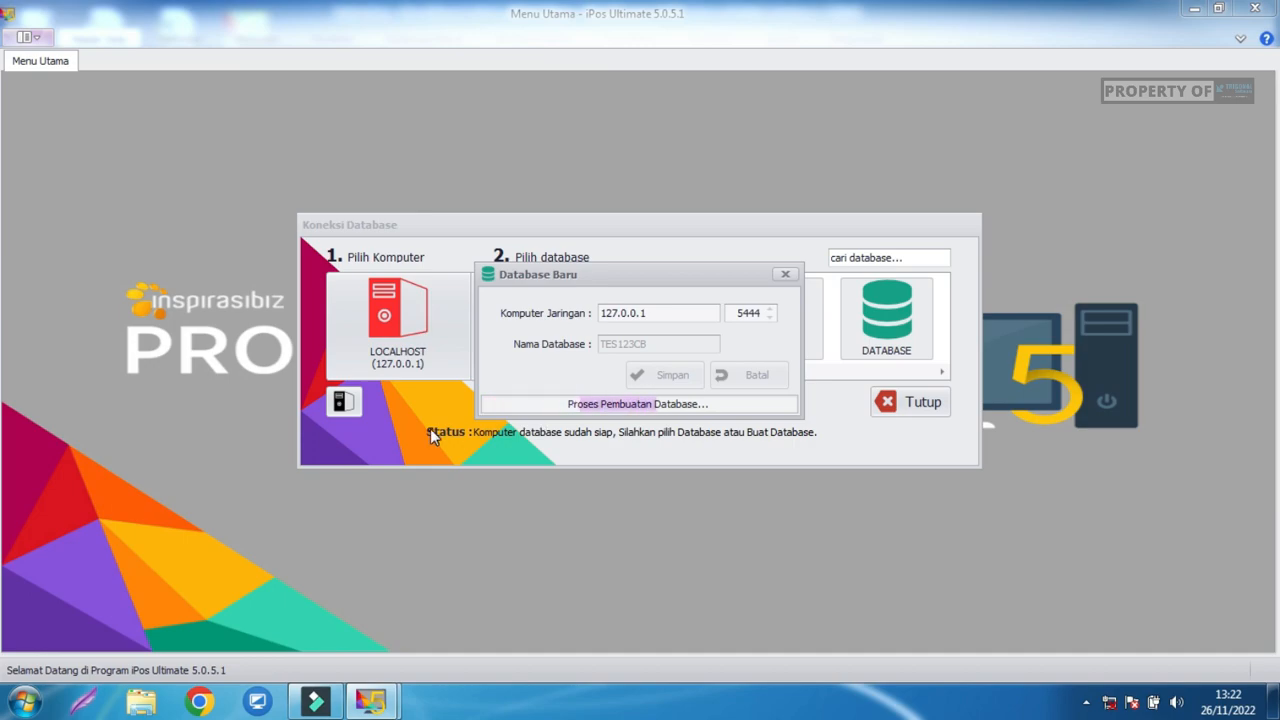
pyautogui.click(877, 254)
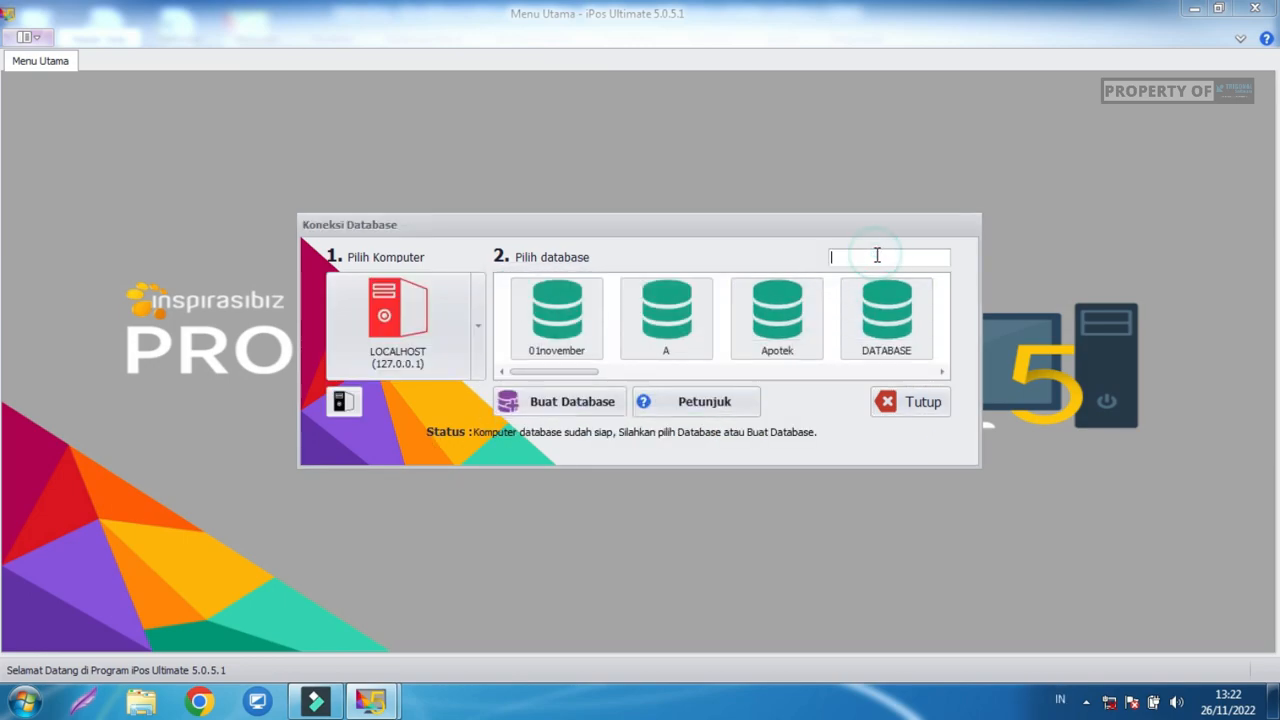
pyautogui.write('test')
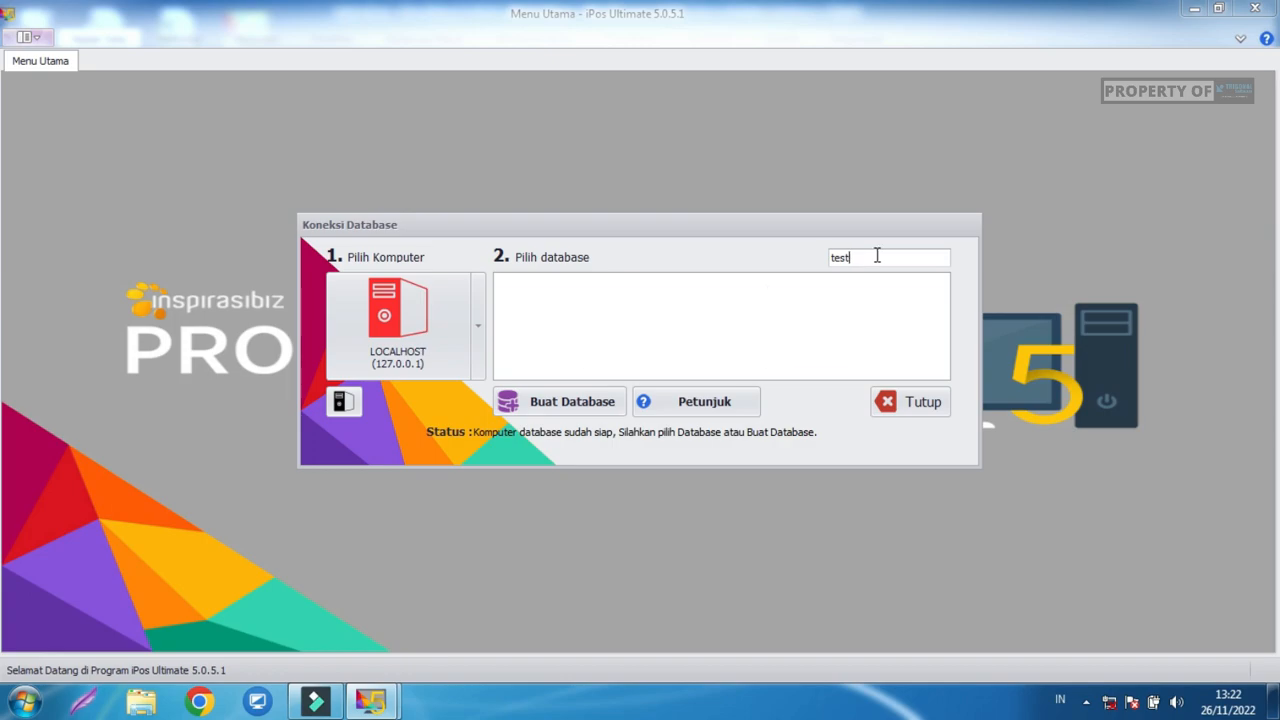
pyautogui.press('BackSpace')
pyautogui.doubleClick(818, 302)
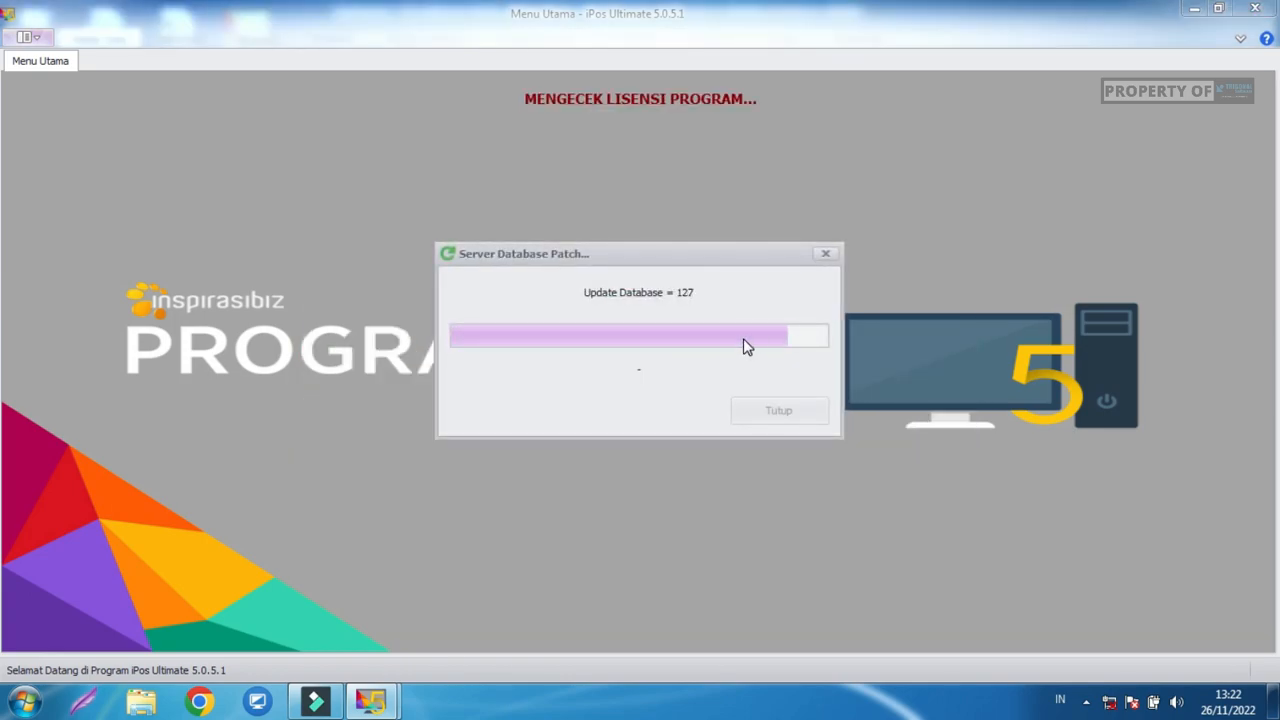
# Log in and set the office option to Cabang with head office code UTM.
pyautogui.write('min')
pyautogui.press('Return')
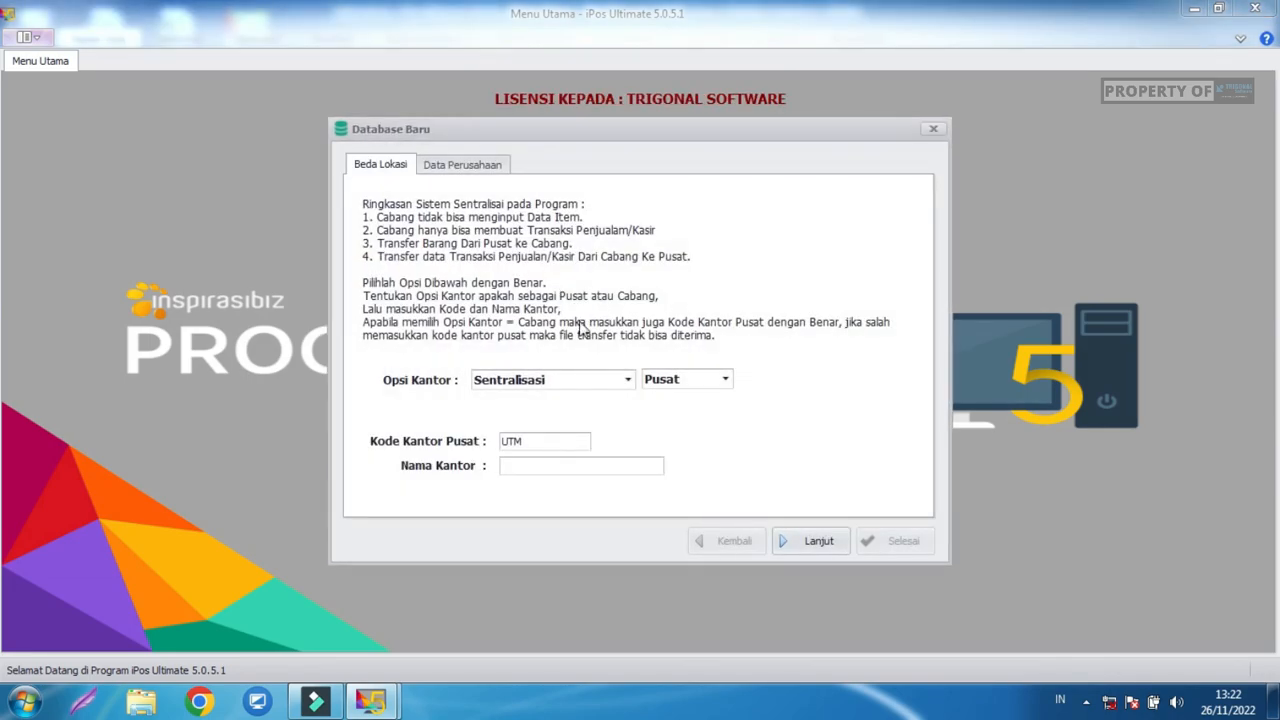
pyautogui.click(716, 381)
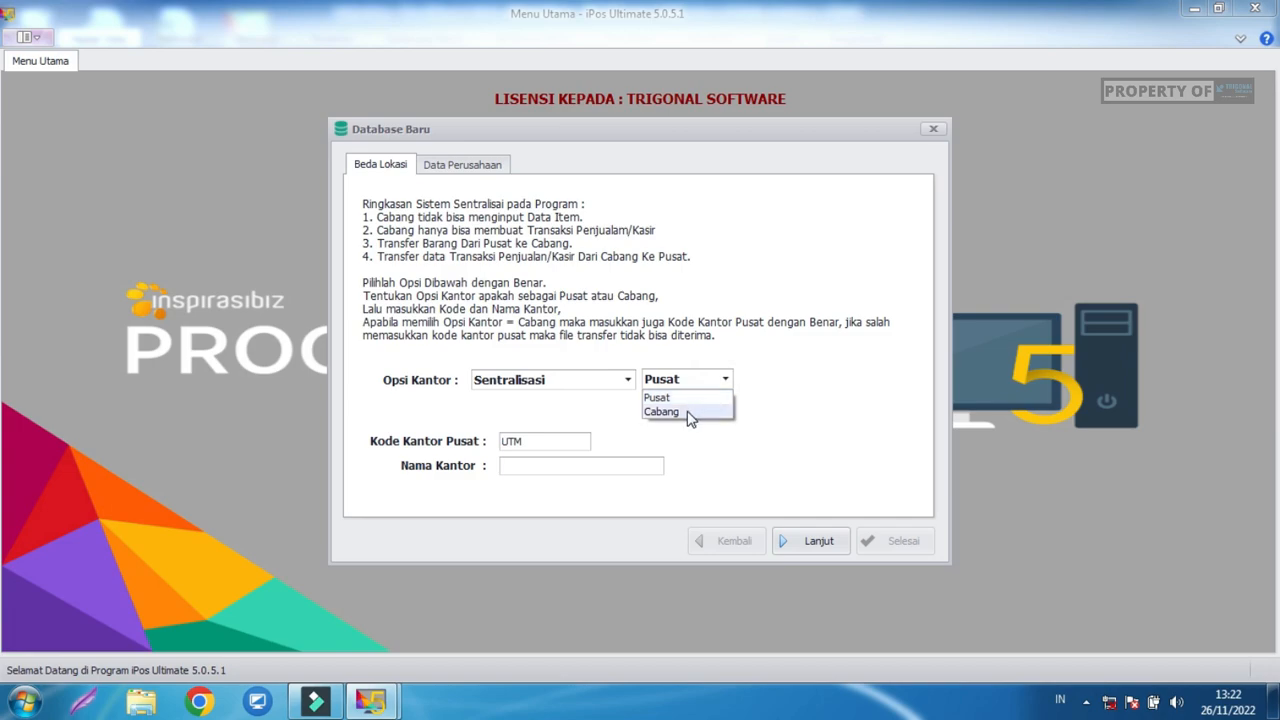
pyautogui.click(687, 411)
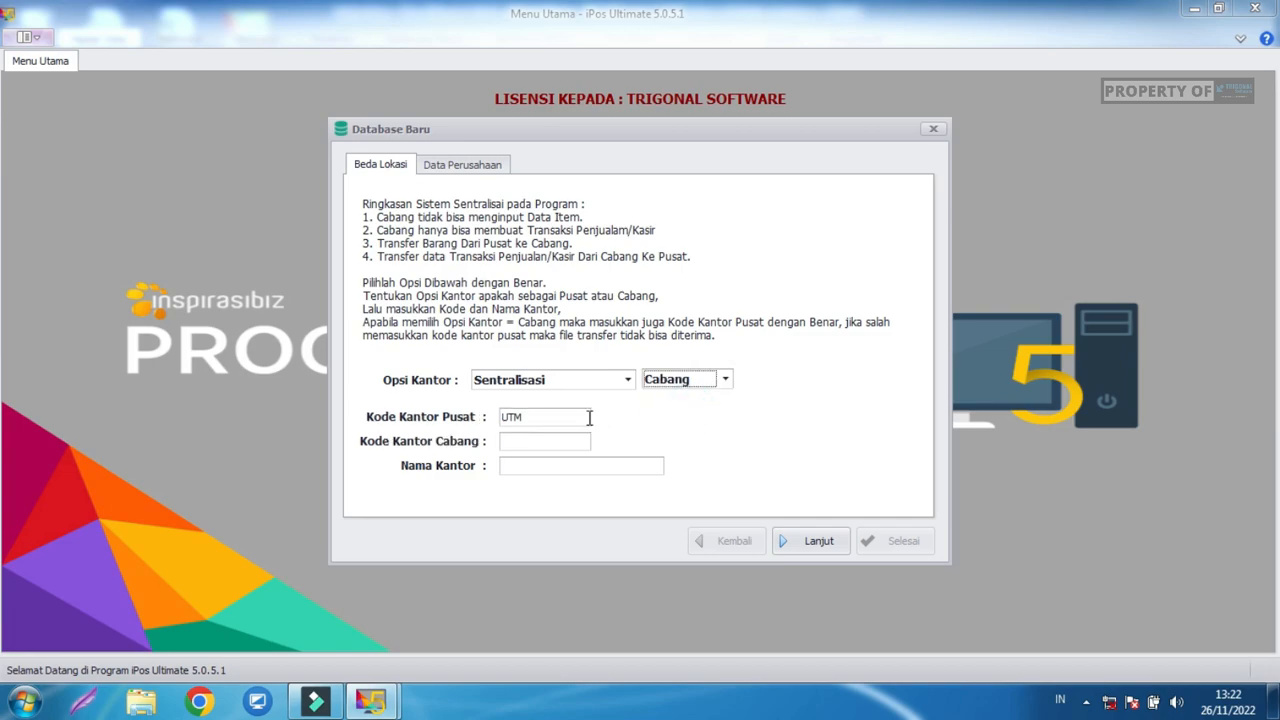
pyautogui.moveTo(577, 420); pyautogui.dragTo(478, 428)
pyautogui.click(542, 417)
# Continue past the company data page and finish saving the branch setup.
pyautogui.click(805, 527)
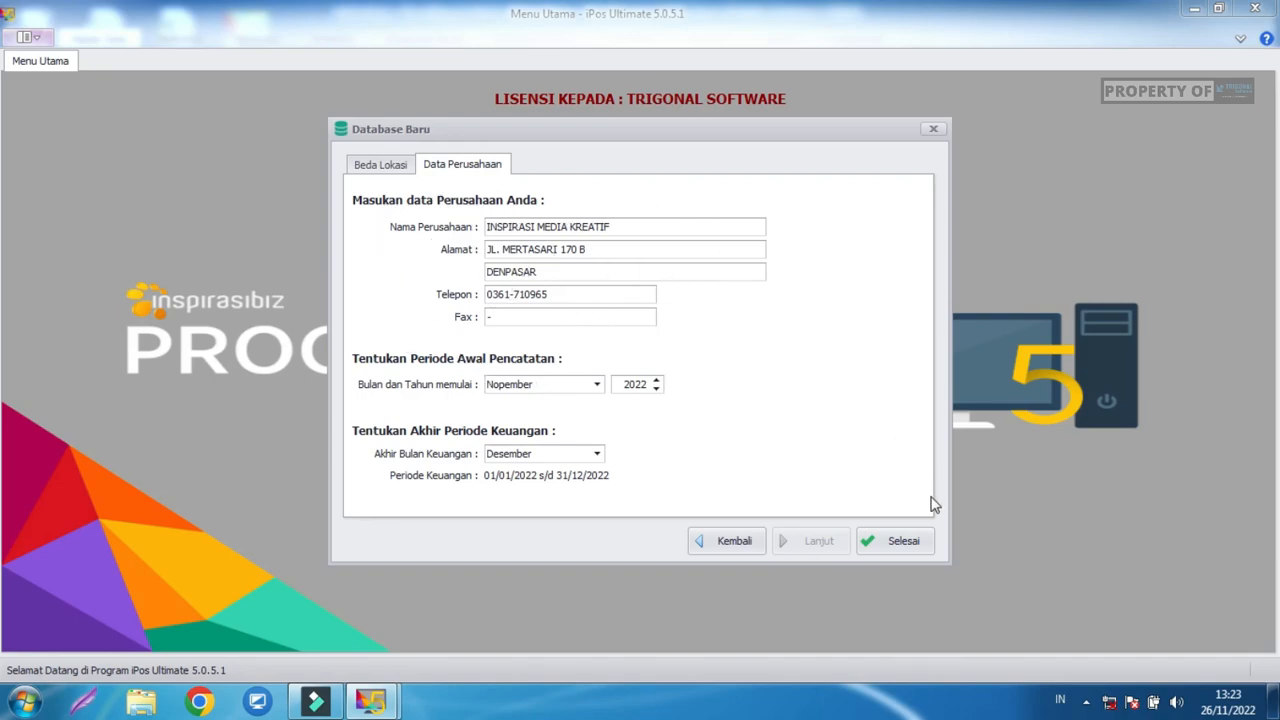
pyautogui.click(906, 549)
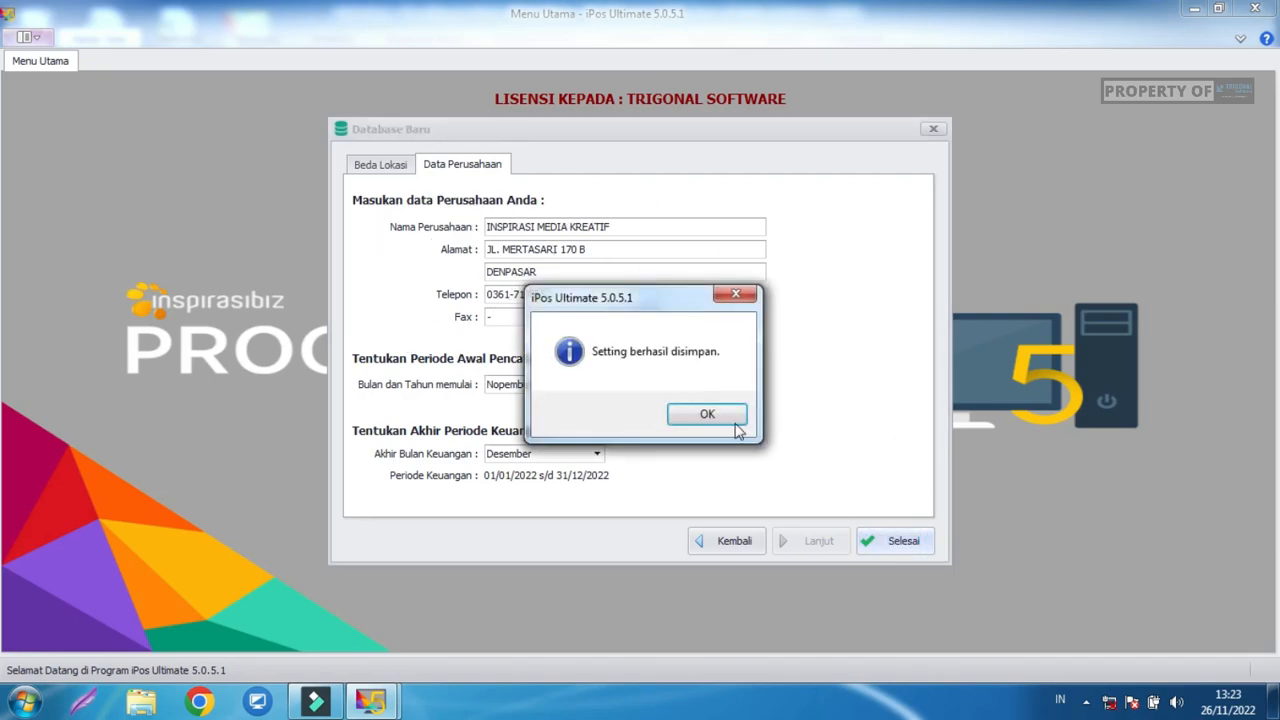
pyautogui.click(728, 419)
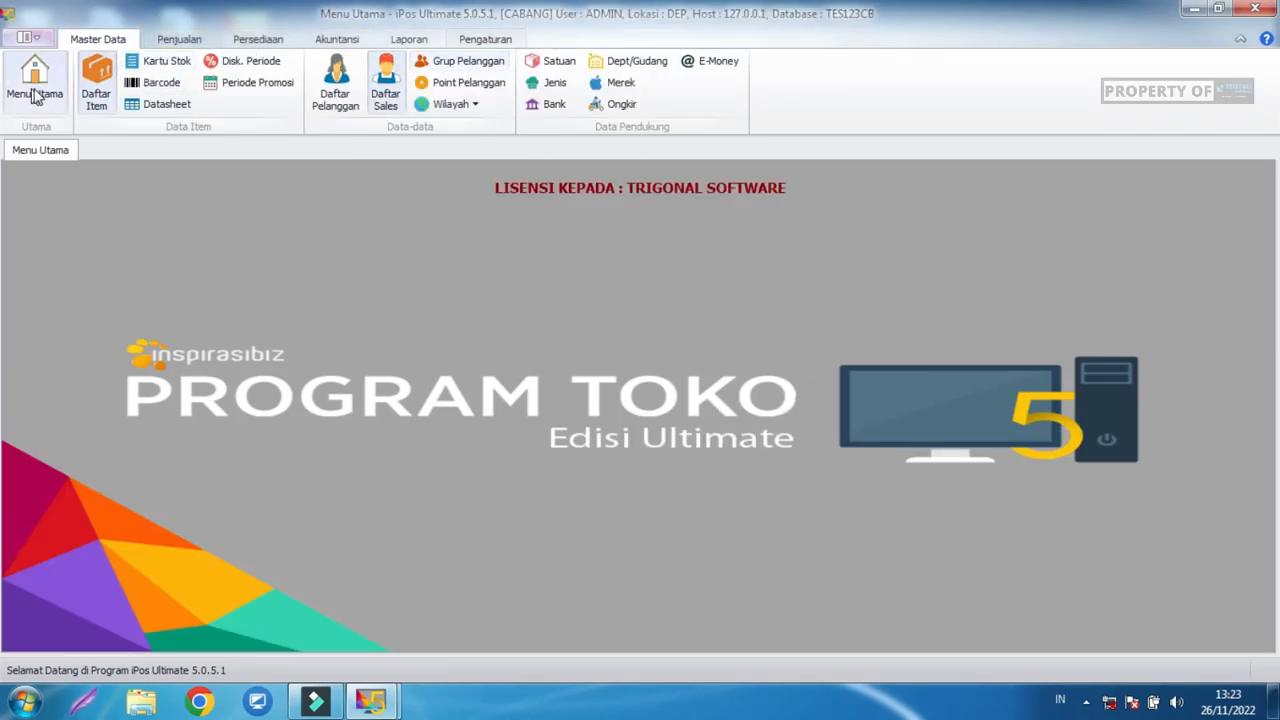
# Open the branch's item list, then switch to the PUSAT head office window.
pyautogui.click(96, 88)
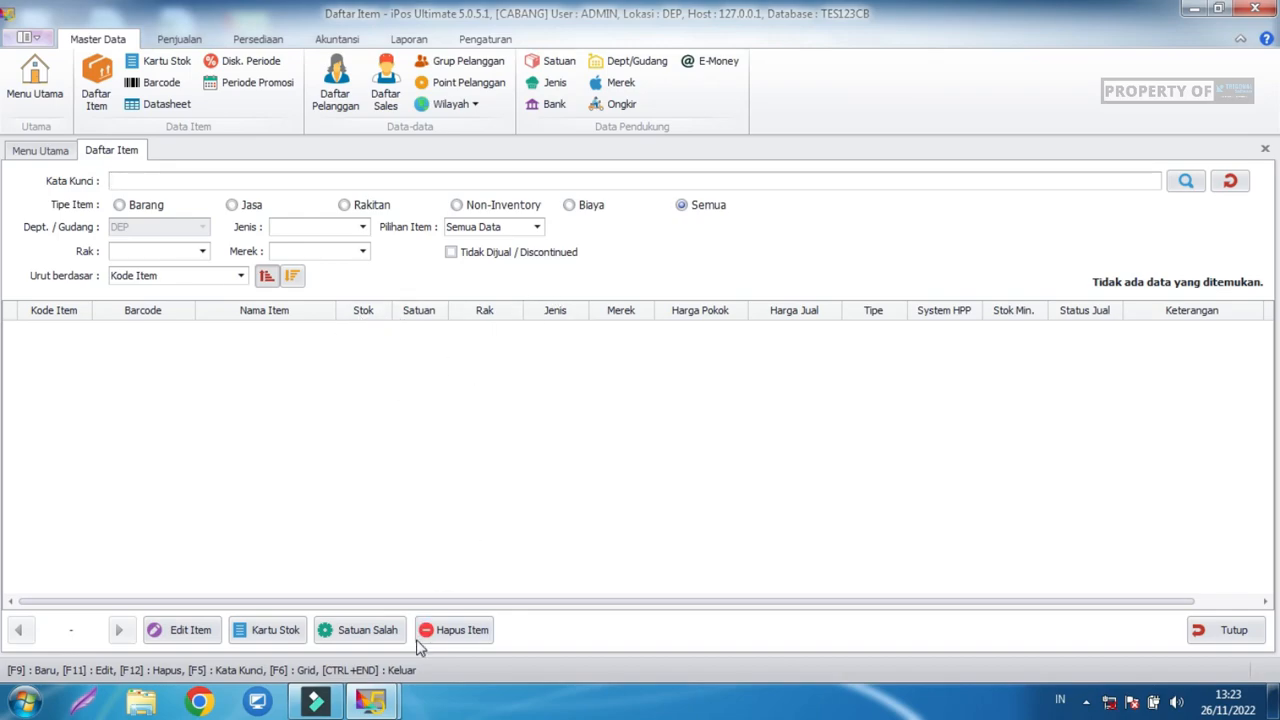
pyautogui.moveTo(370, 702)
pyautogui.click(345, 618)
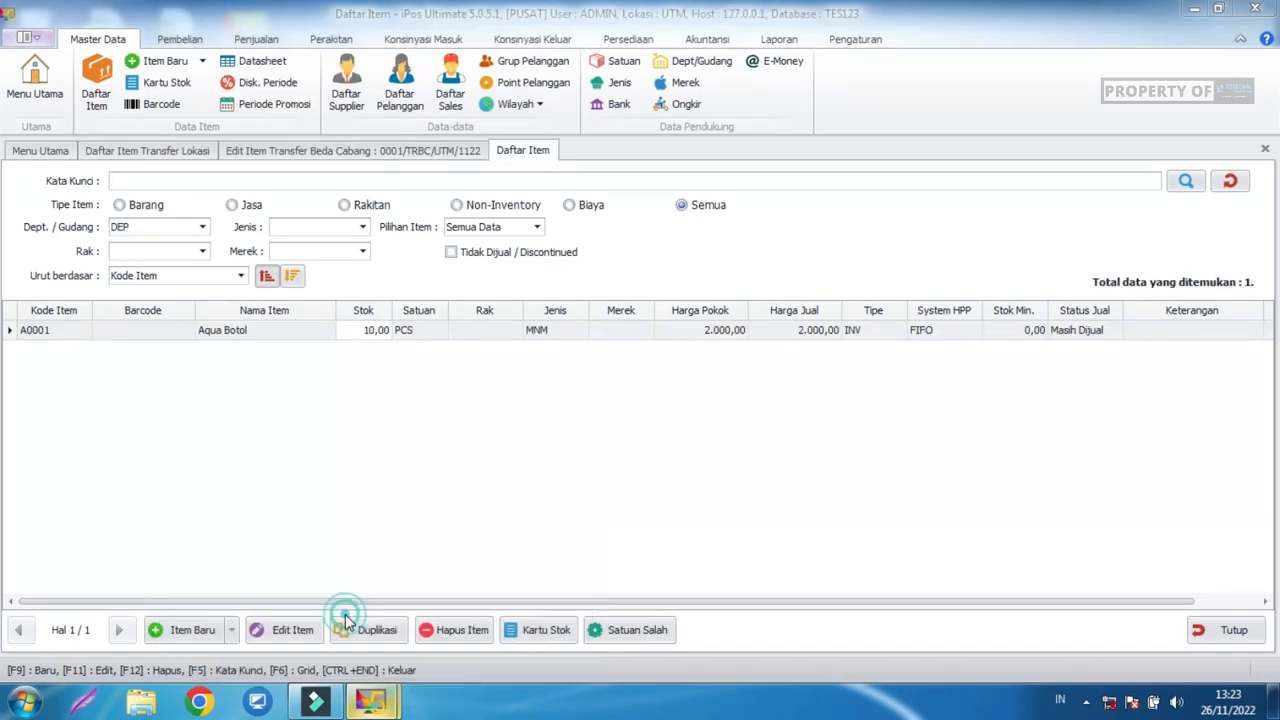
# Export the head office item data to an EX_DAFTAR_ITEM file on the Desktop.
pyautogui.click(628, 40)
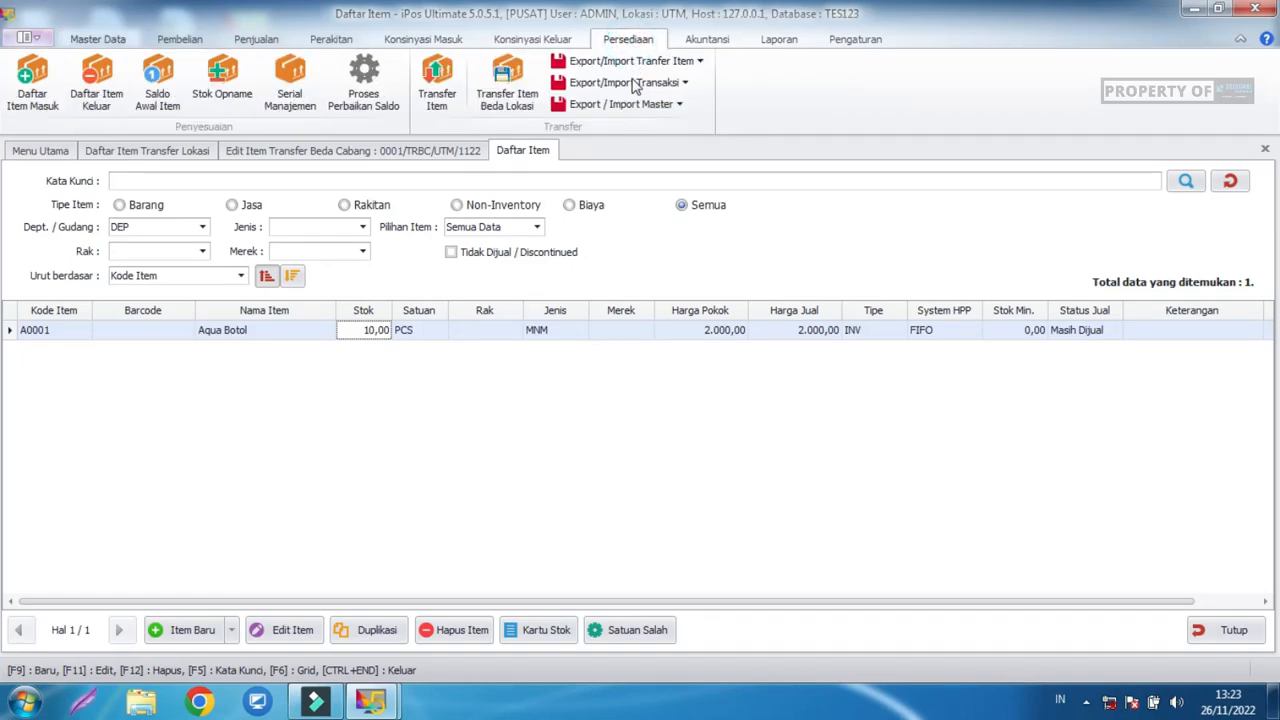
pyautogui.click(646, 108)
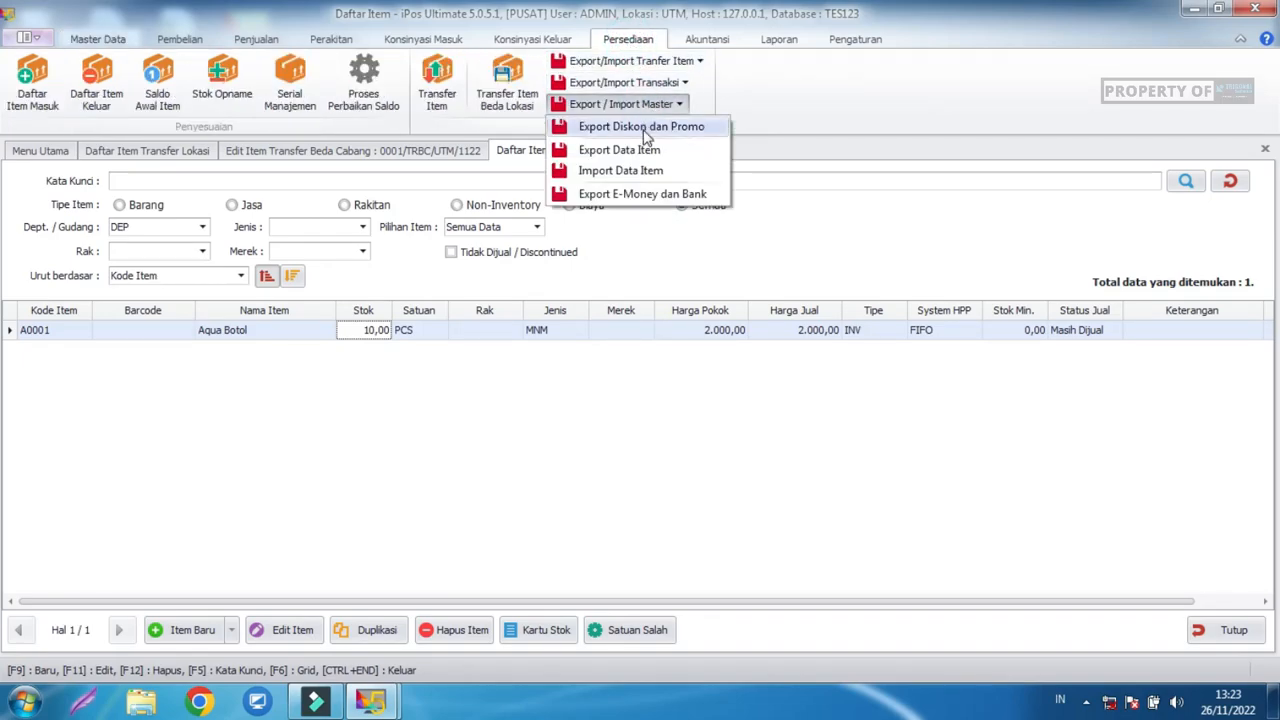
pyautogui.click(645, 151)
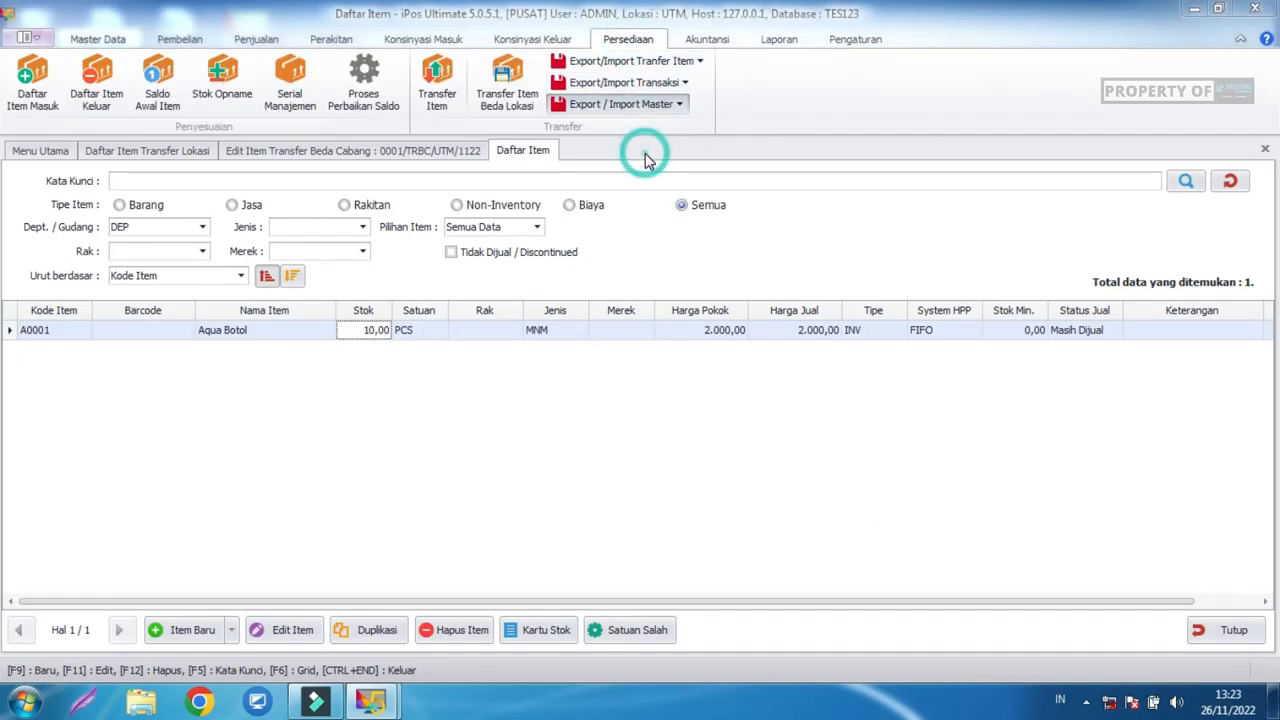
pyautogui.click(433, 492)
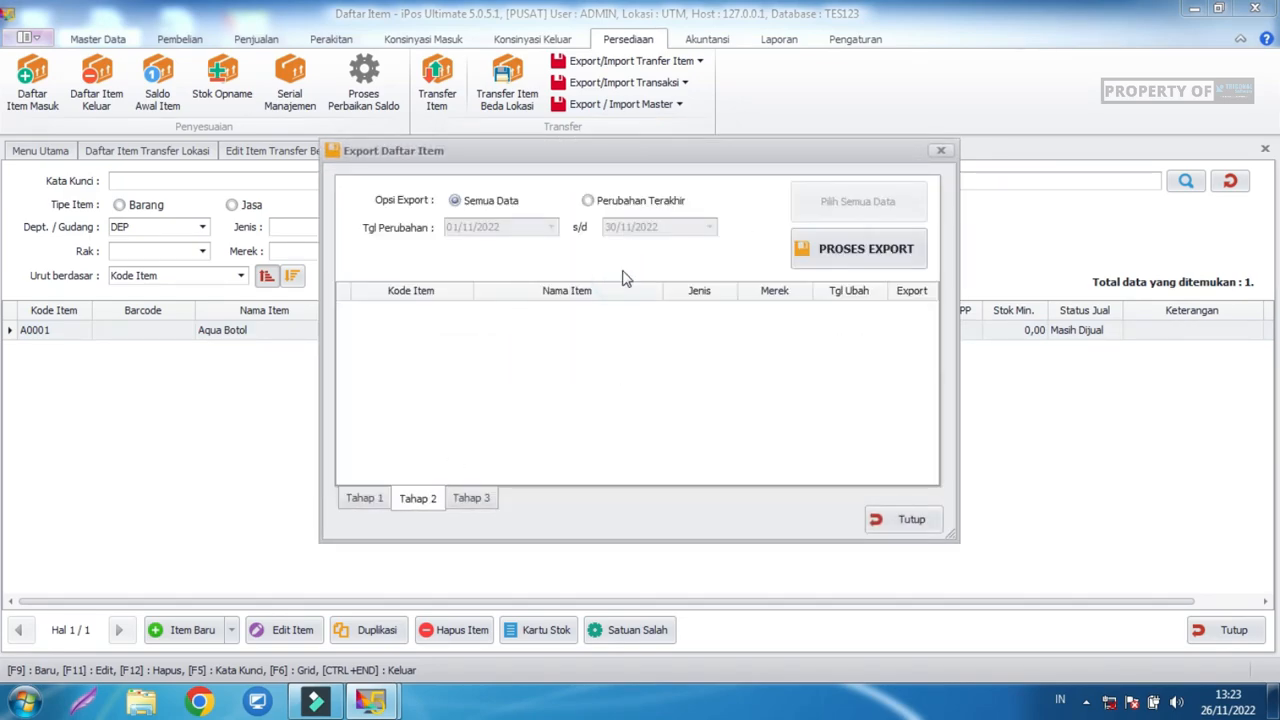
pyautogui.click(826, 252)
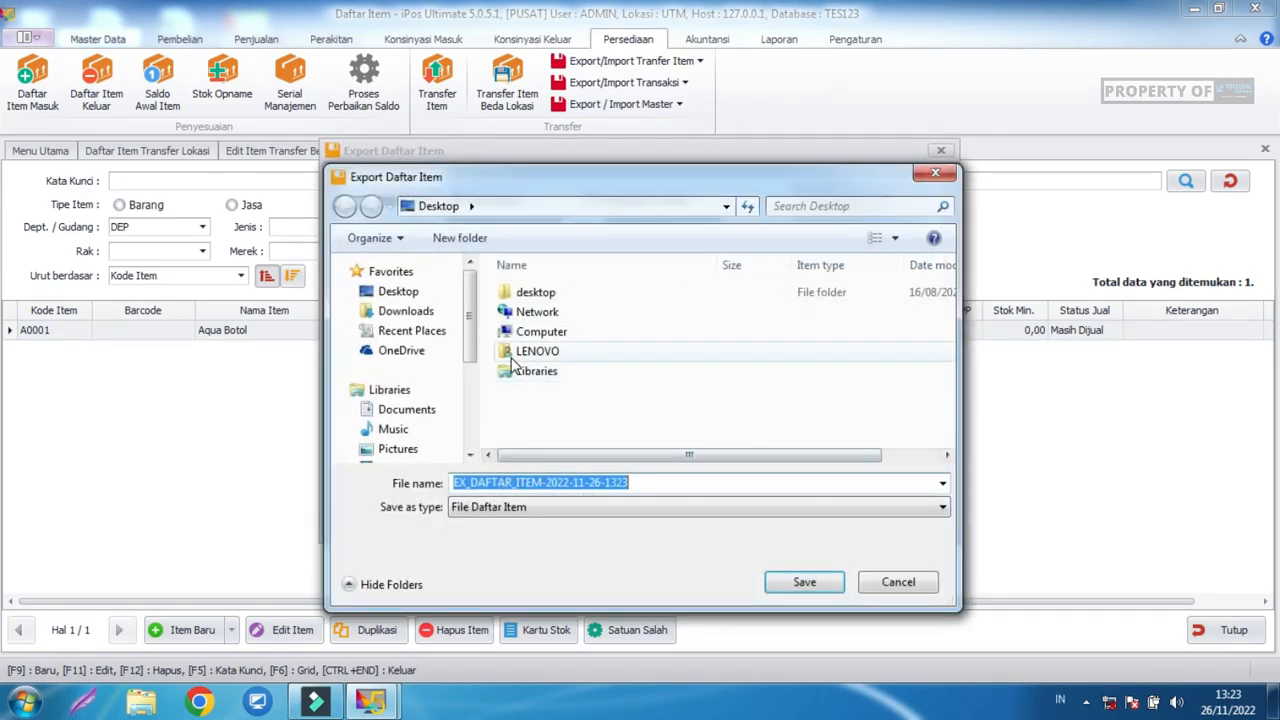
pyautogui.click(410, 291)
pyautogui.click(804, 582)
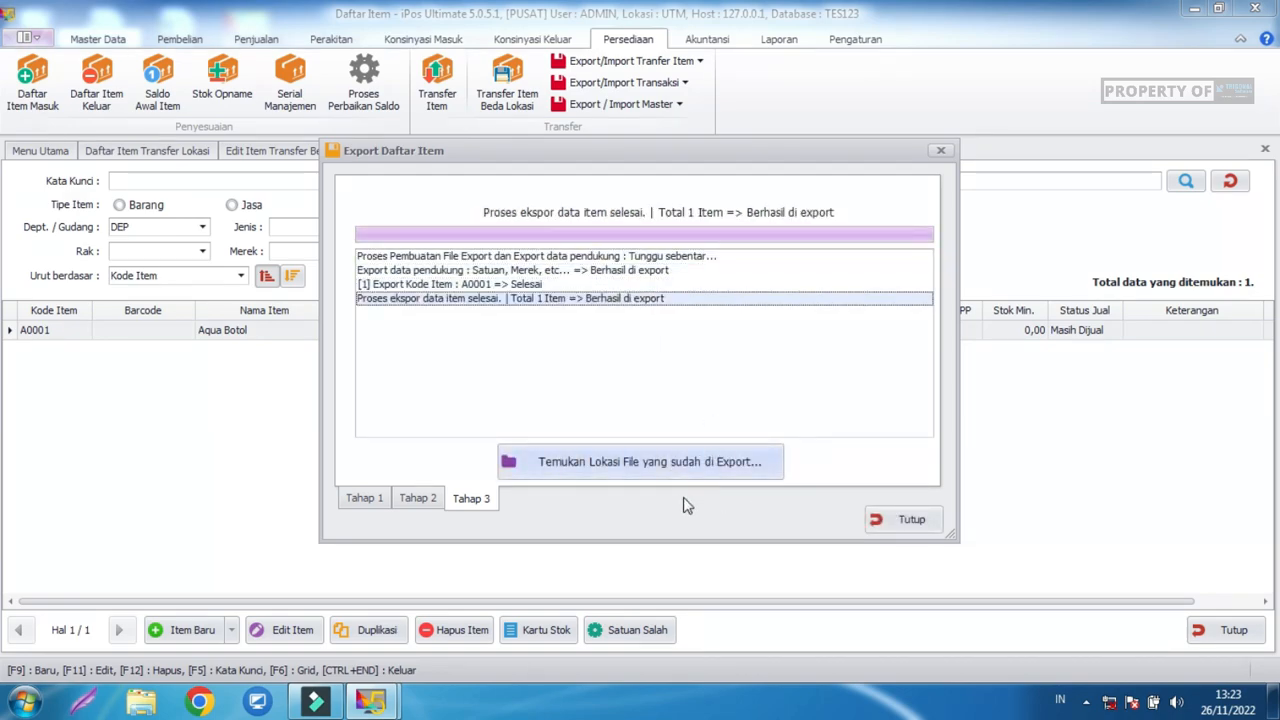
pyautogui.click(877, 522)
# In the CABANG window, import the exported EX_DAFTAR_ITEM item file.
pyautogui.moveTo(370, 700)
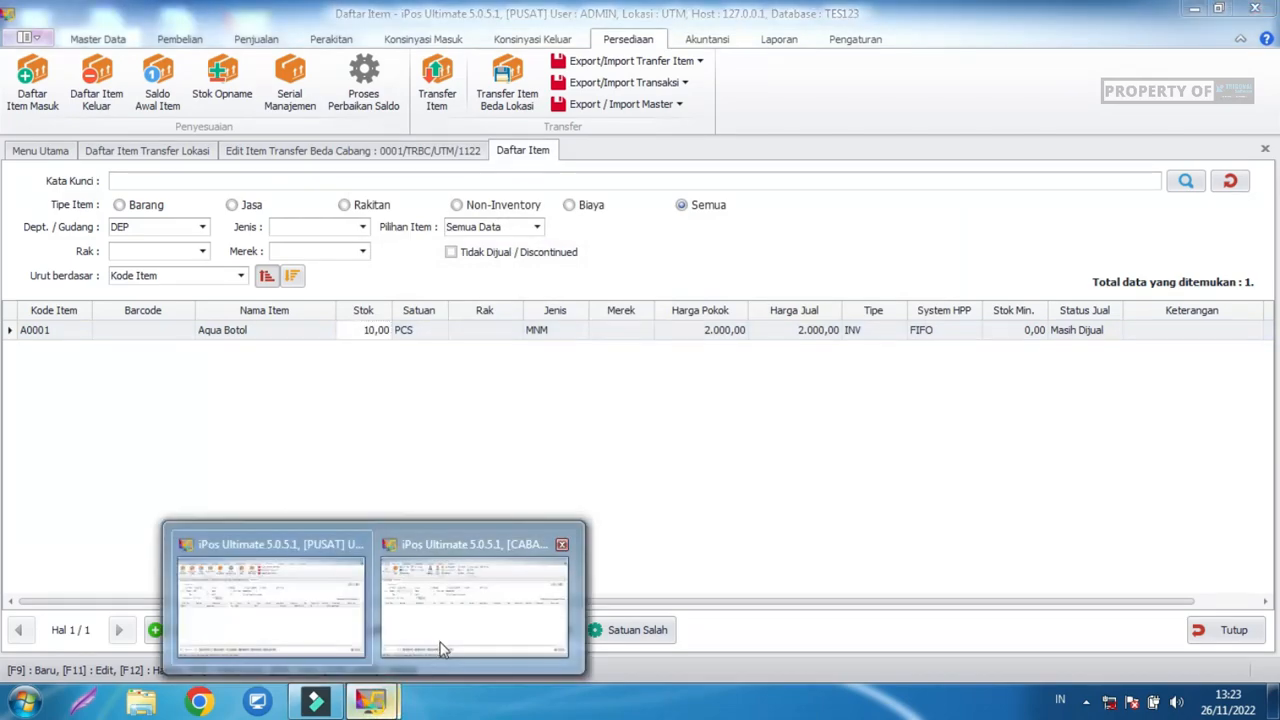
pyautogui.click(440, 643)
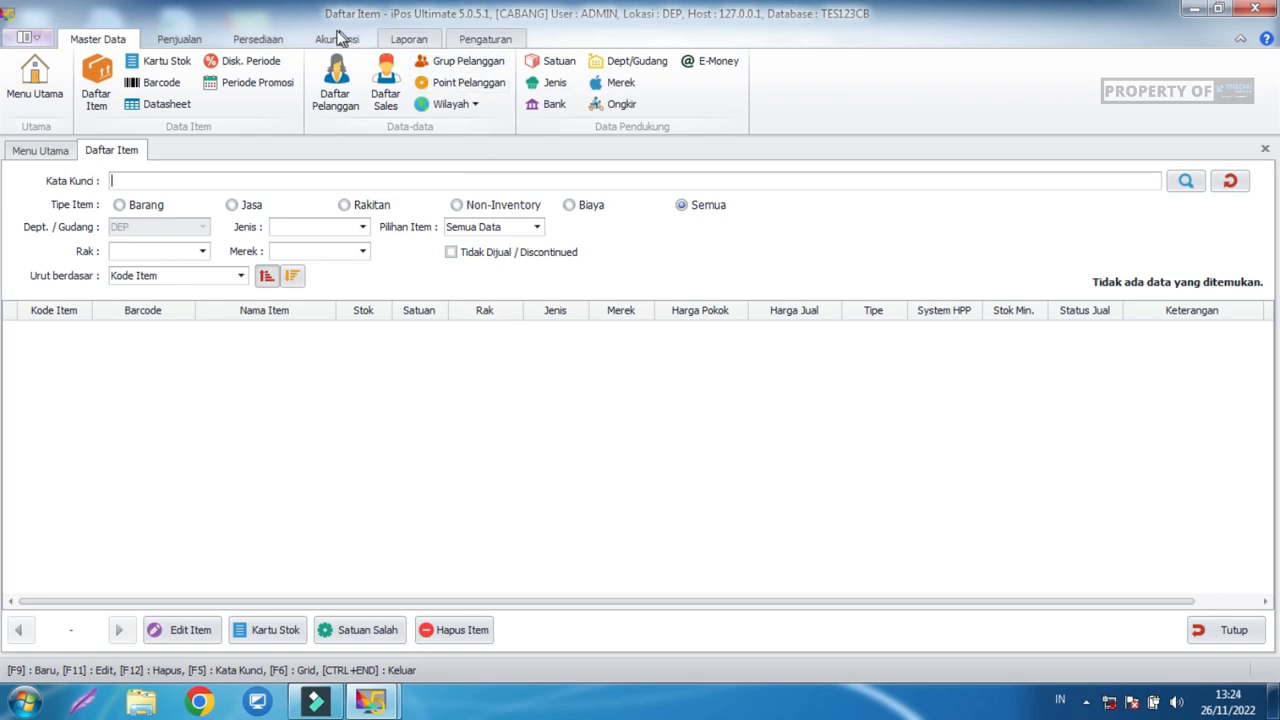
pyautogui.click(240, 40)
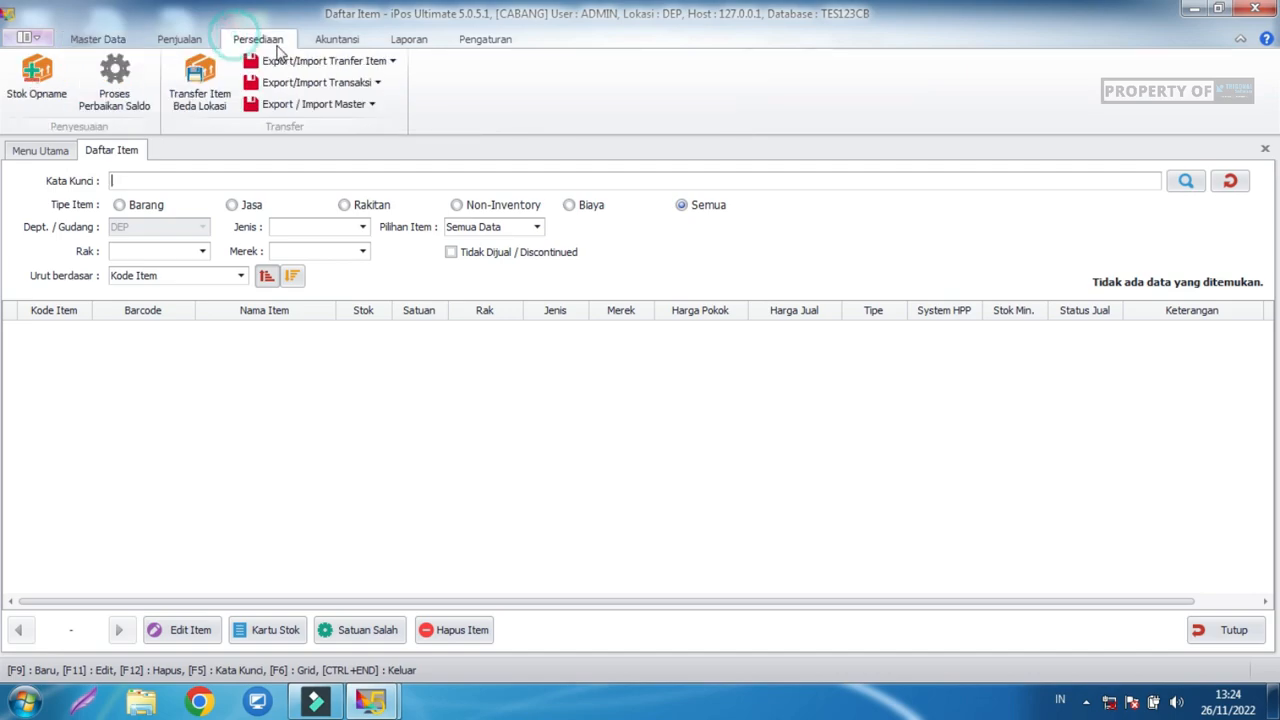
pyautogui.click(338, 103)
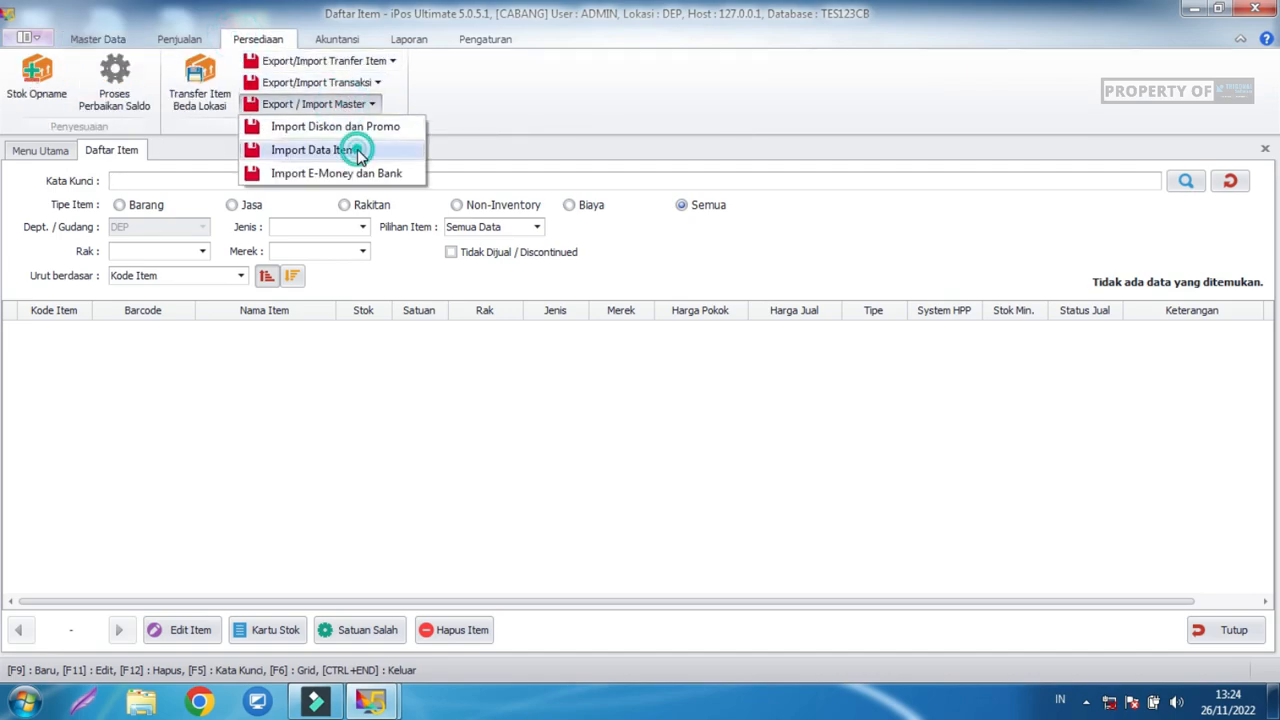
pyautogui.click(358, 152)
pyautogui.click(657, 297)
pyautogui.click(660, 313)
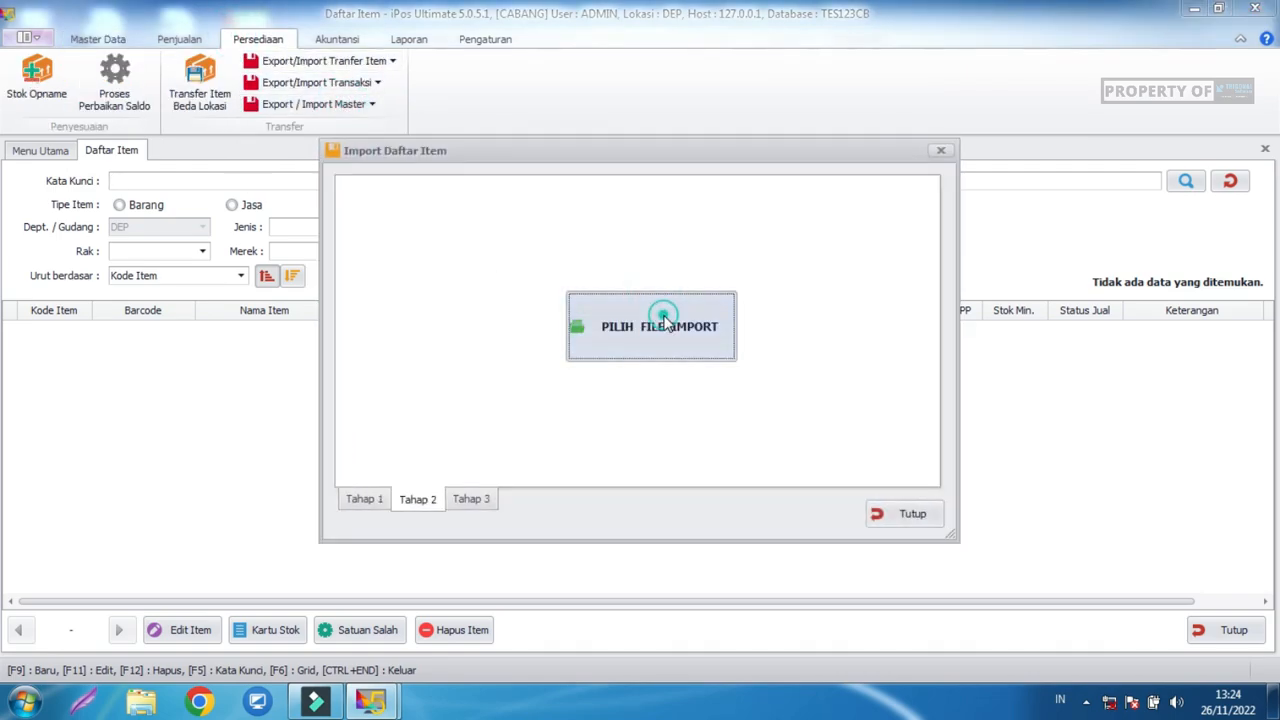
pyautogui.click(556, 292)
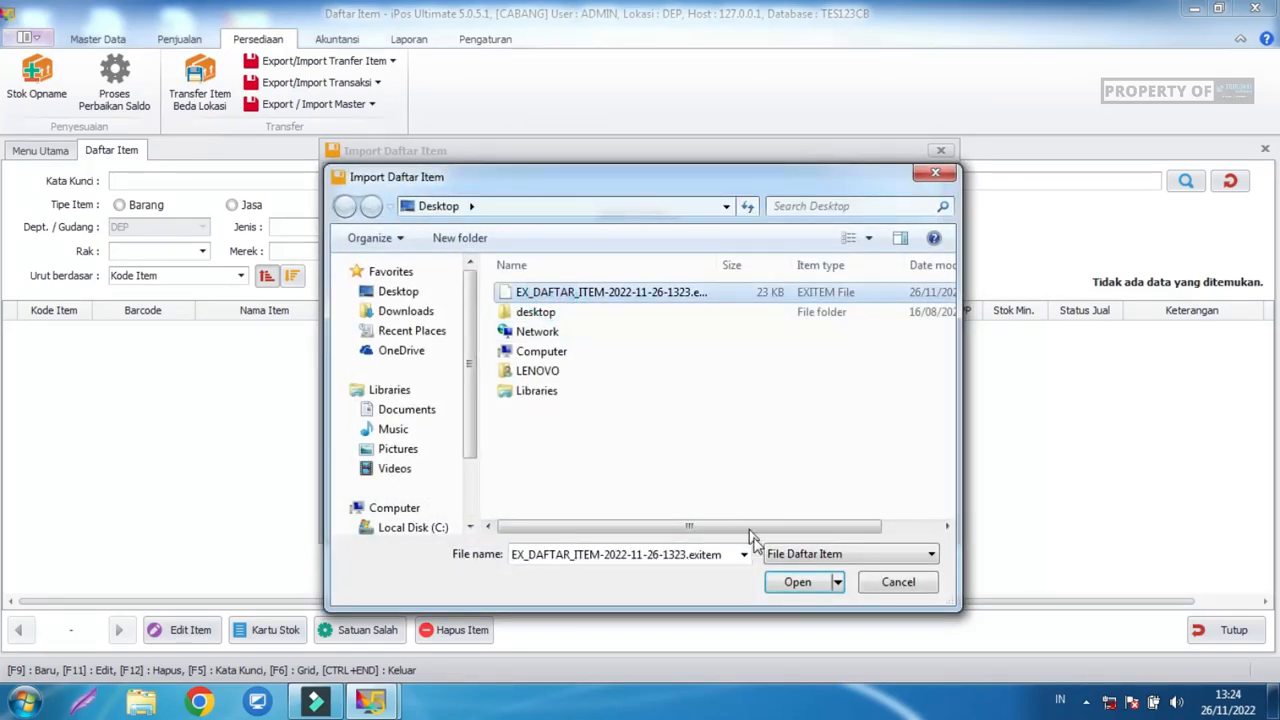
pyautogui.click(795, 582)
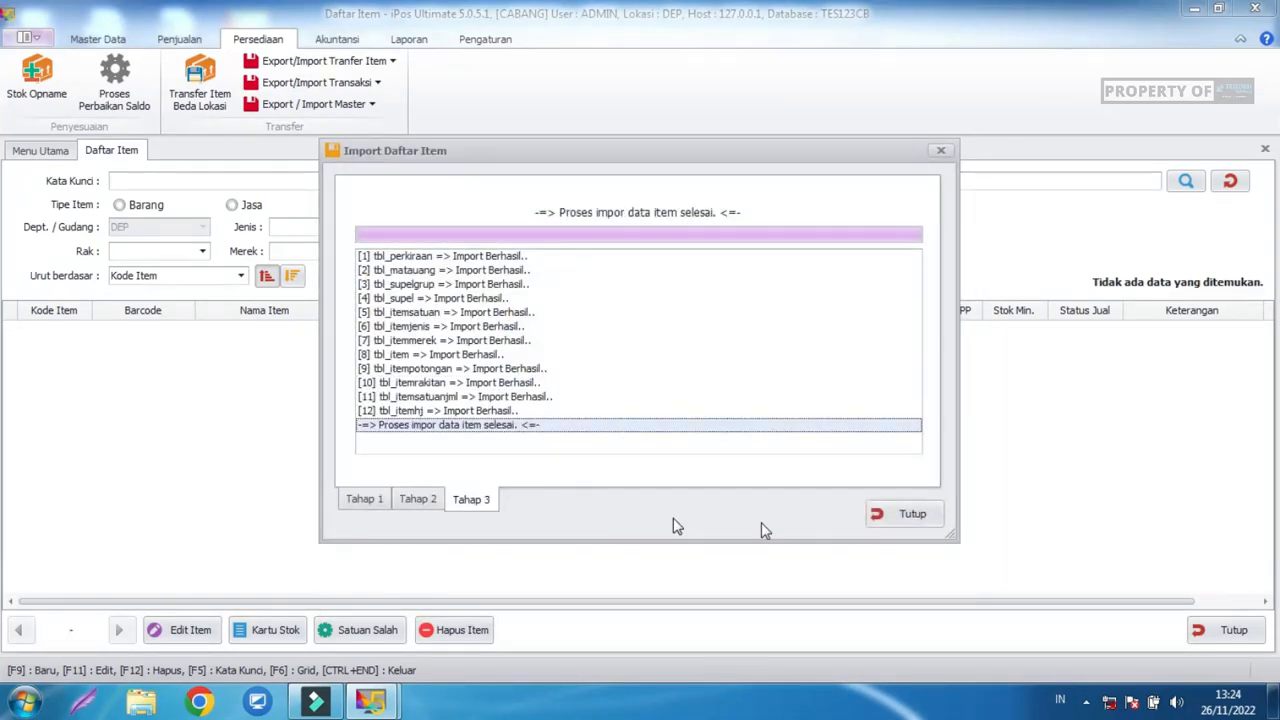
pyautogui.click(908, 514)
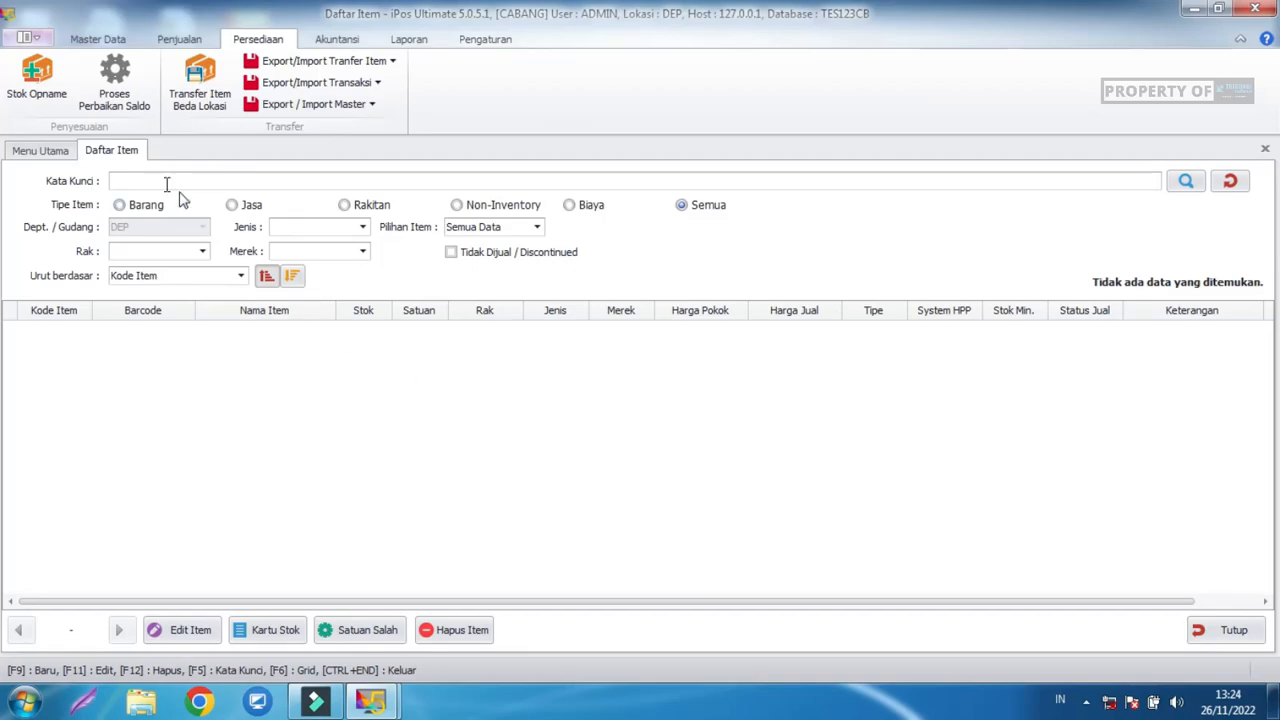
# Refresh the item list and check A0001 Aqua Botol appears with 0,00 stock.
pyautogui.click(1230, 180)
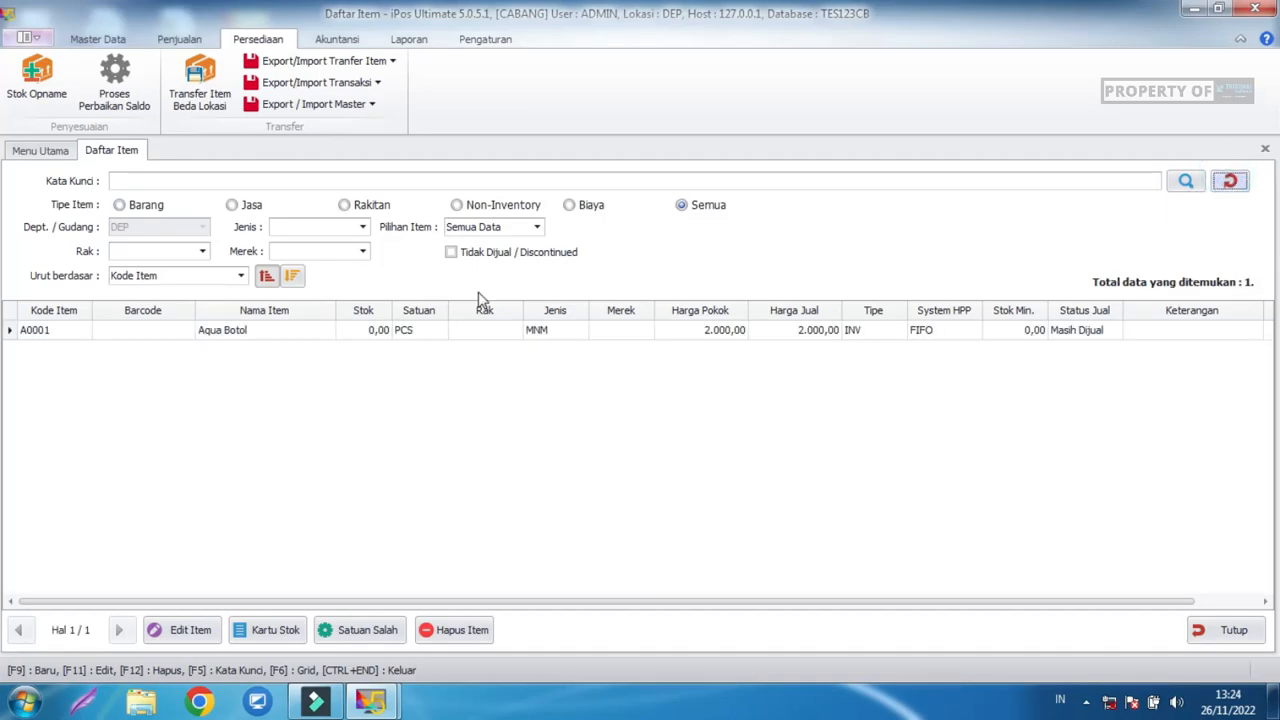
pyautogui.click(388, 333)
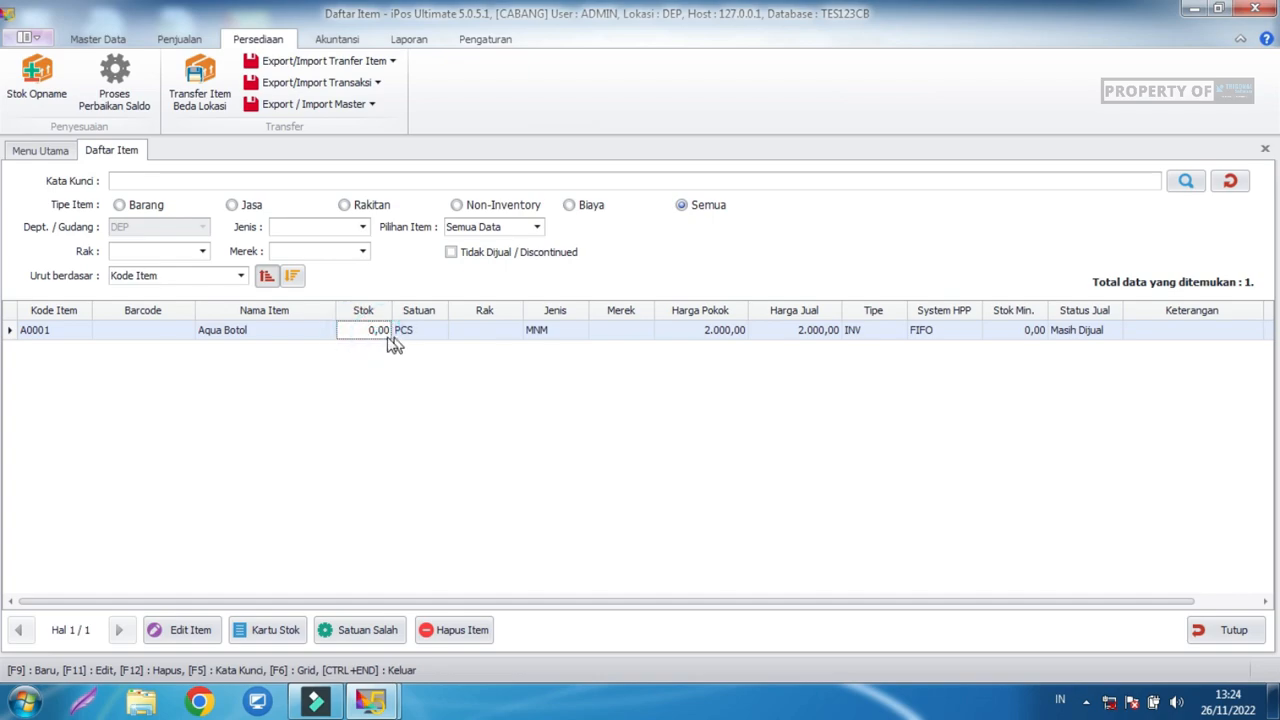
pyautogui.click(373, 704)
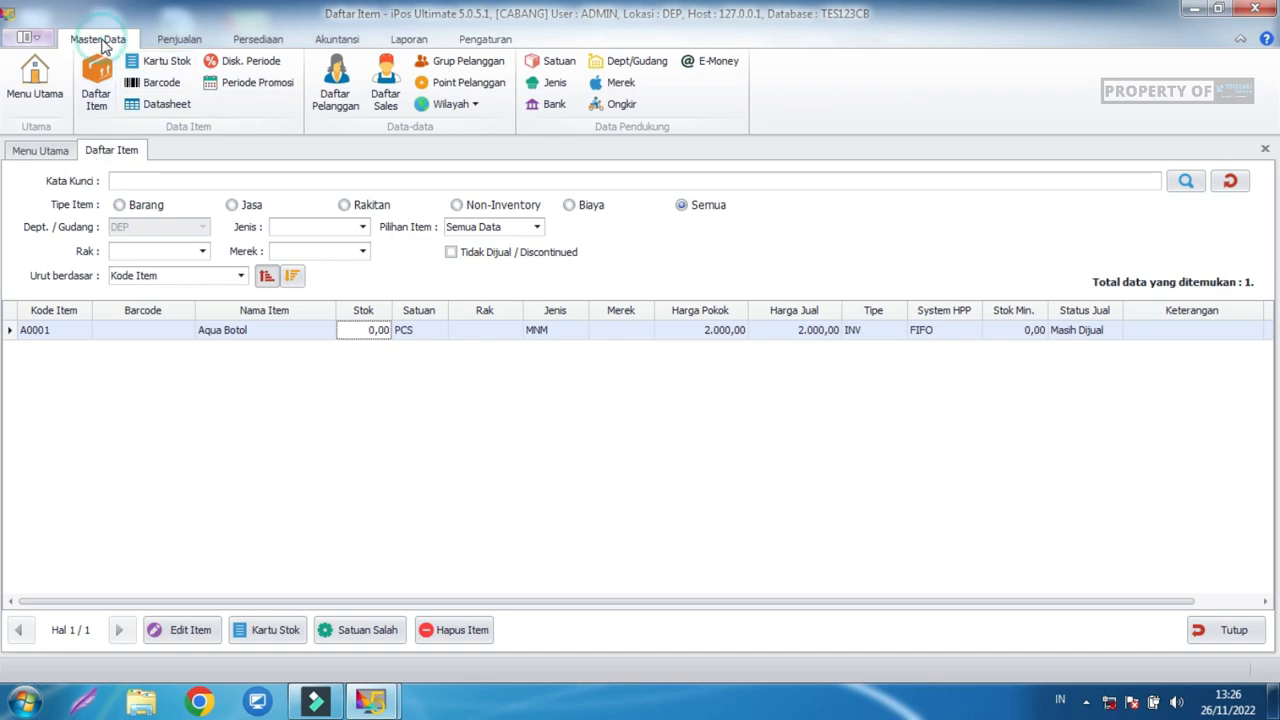
# Open the branch's DEP department for editing to review account codes, closing without saving.
pyautogui.click(628, 60)
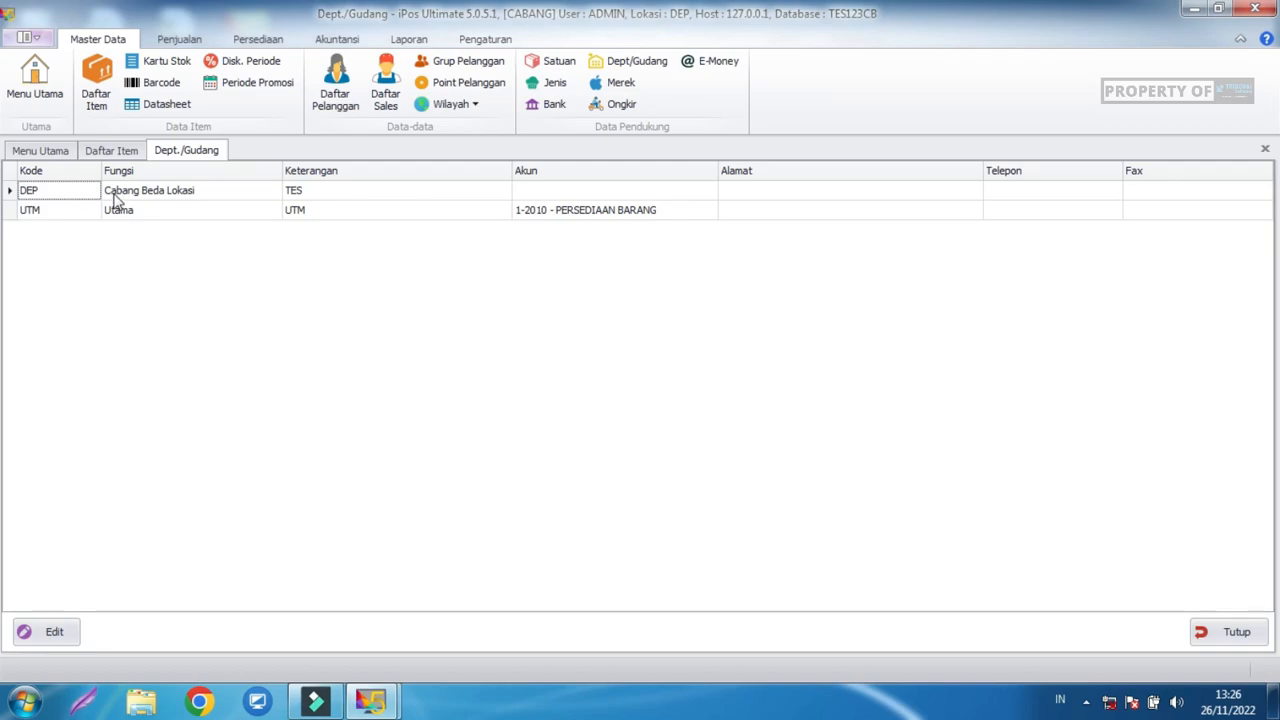
pyautogui.click(614, 188)
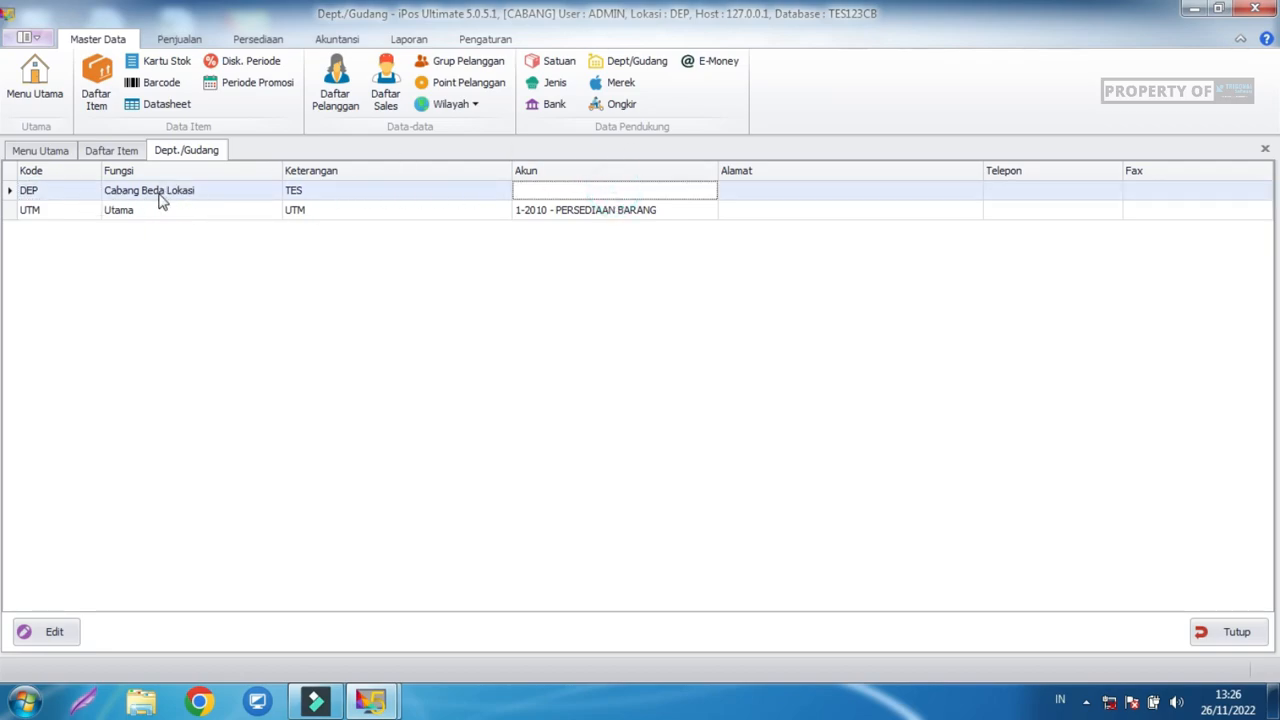
pyautogui.click(47, 632)
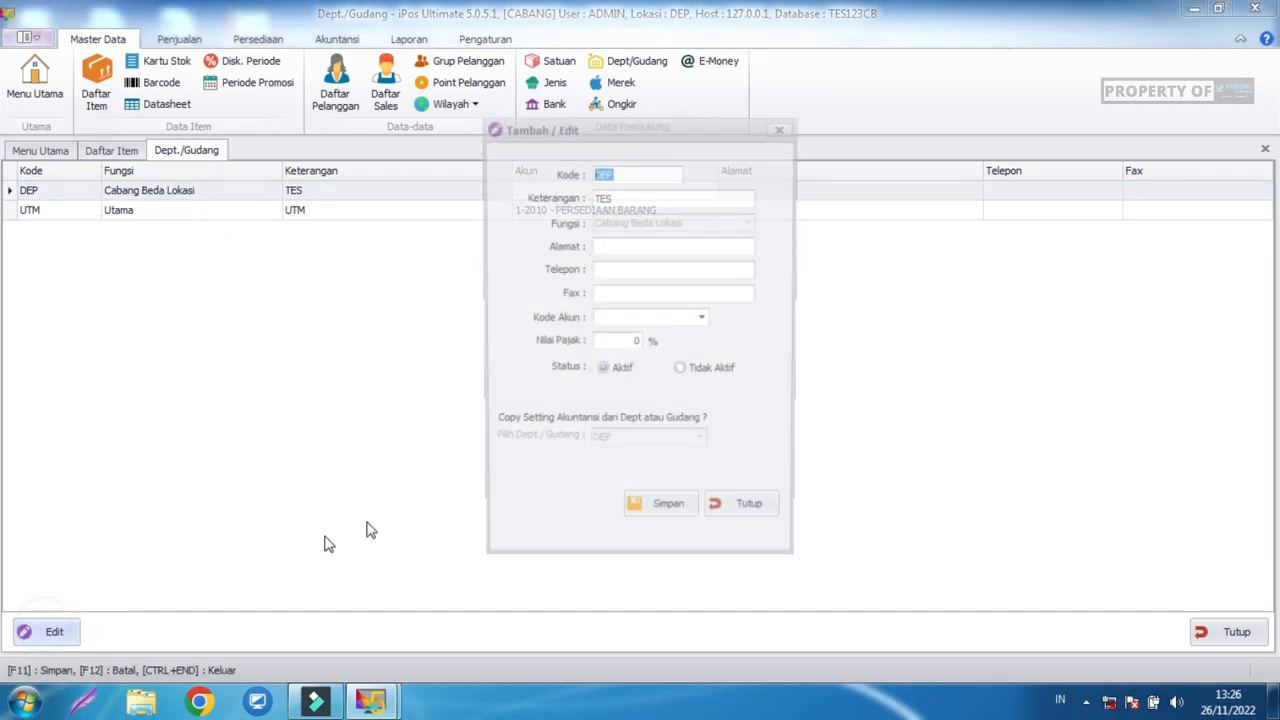
pyautogui.click(704, 320)
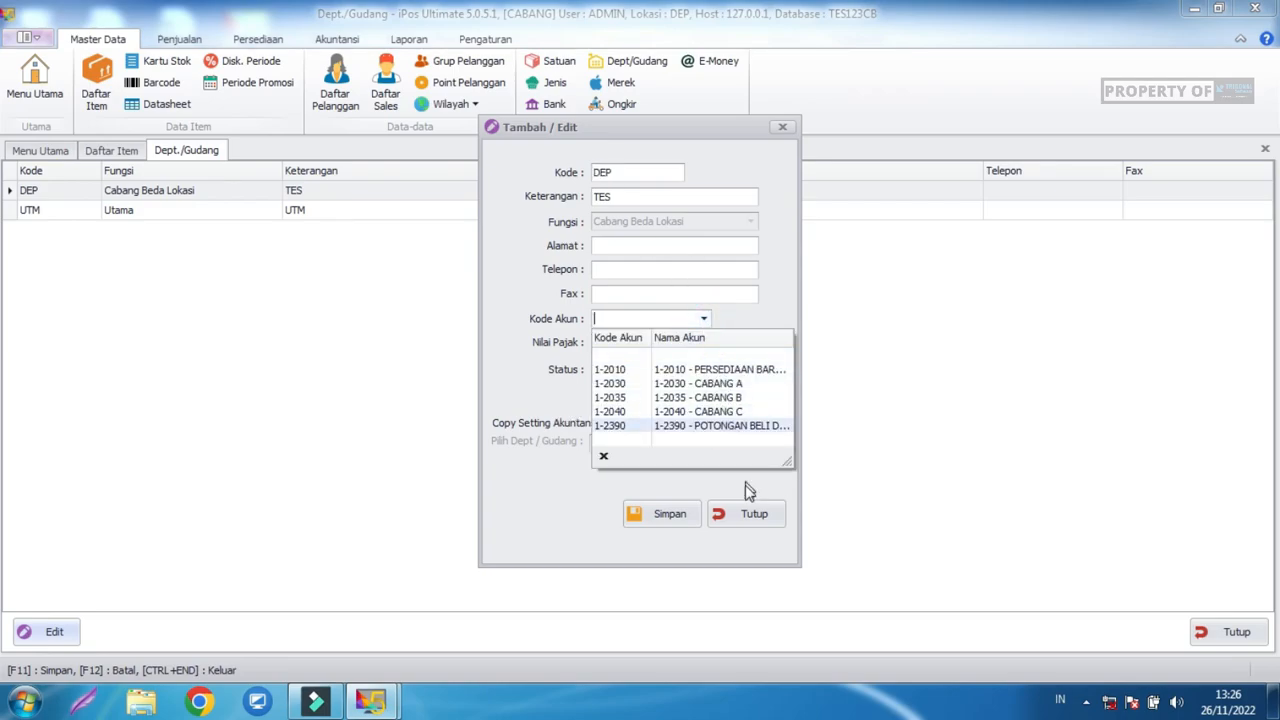
pyautogui.click(753, 511)
# Check which account DEP uses in the head office department list.
pyautogui.moveTo(372, 698)
pyautogui.click(280, 605)
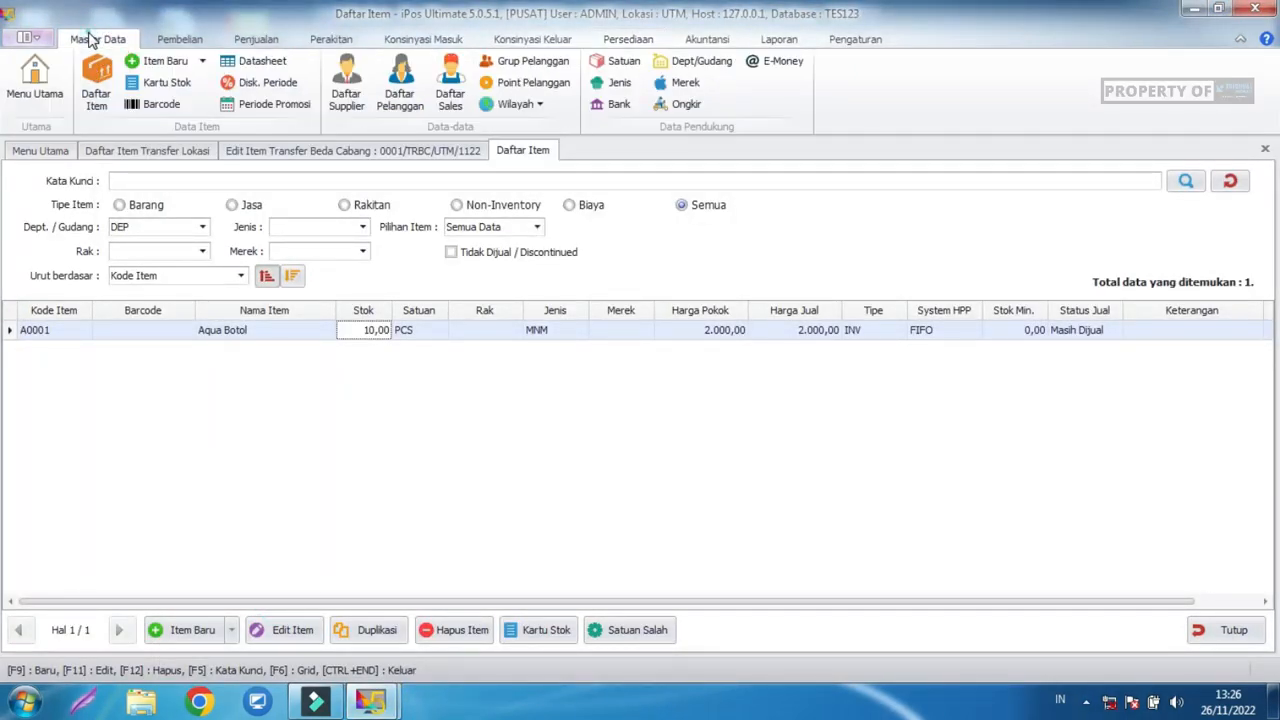
pyautogui.click(703, 61)
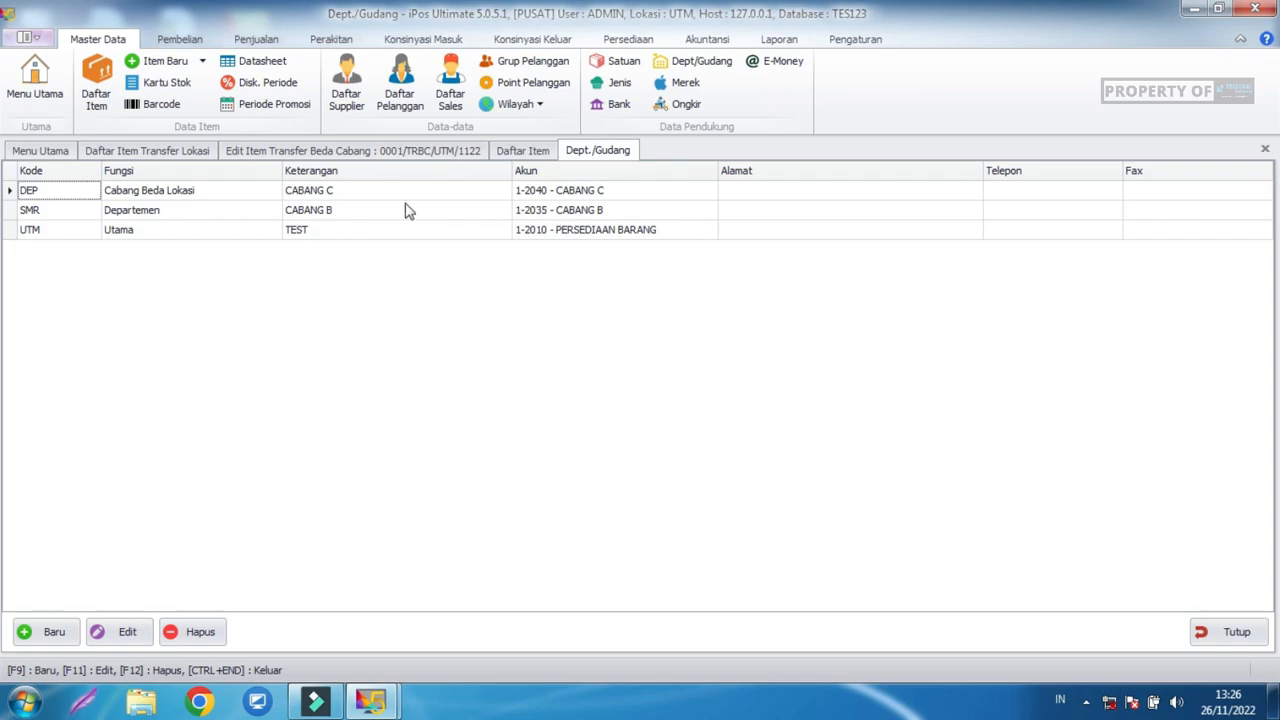
pyautogui.click(535, 191)
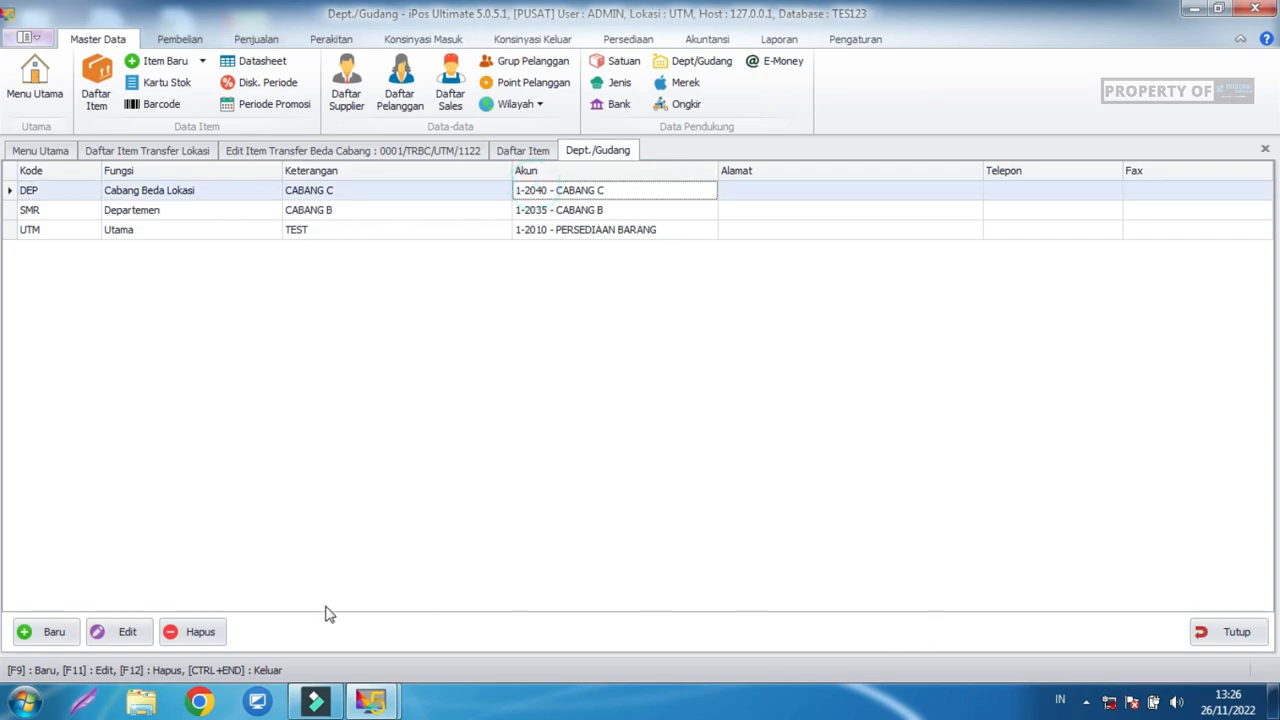
# Set the branch DEP department's account to 1-2040 - CABANG C and save.
pyautogui.moveTo(388, 706)
pyautogui.click(551, 617)
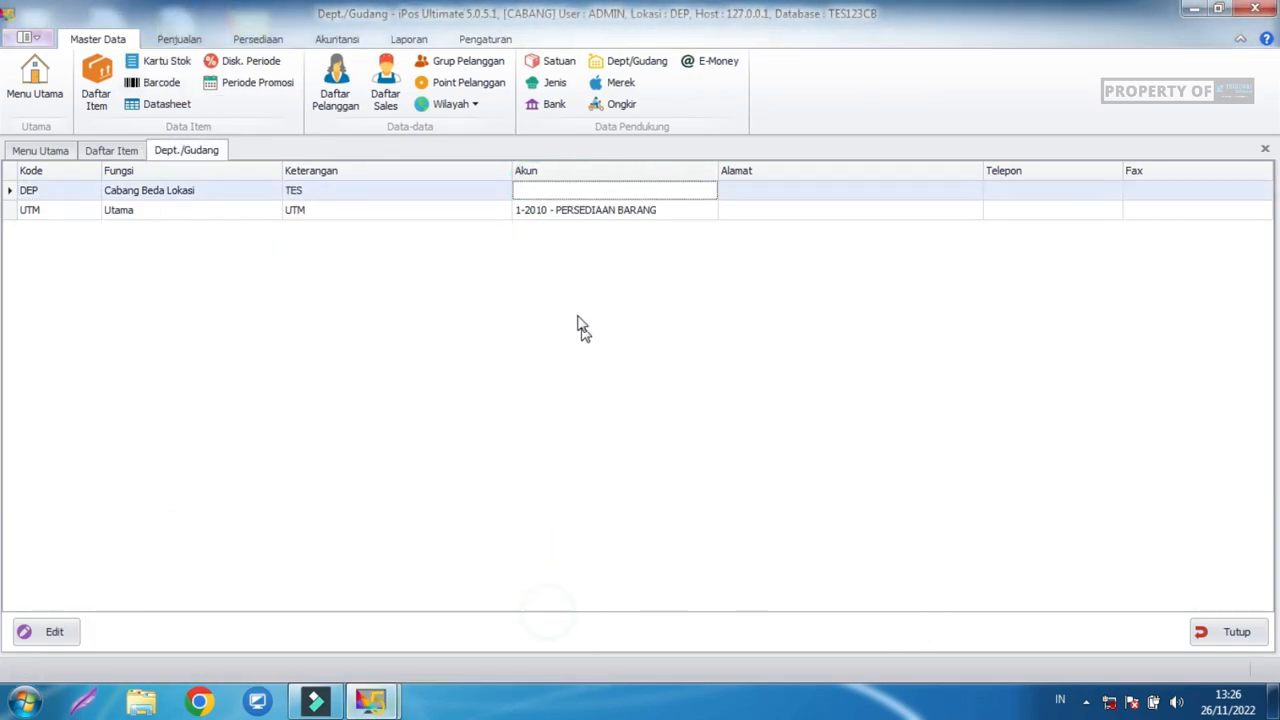
pyautogui.click(590, 192)
pyautogui.click(57, 627)
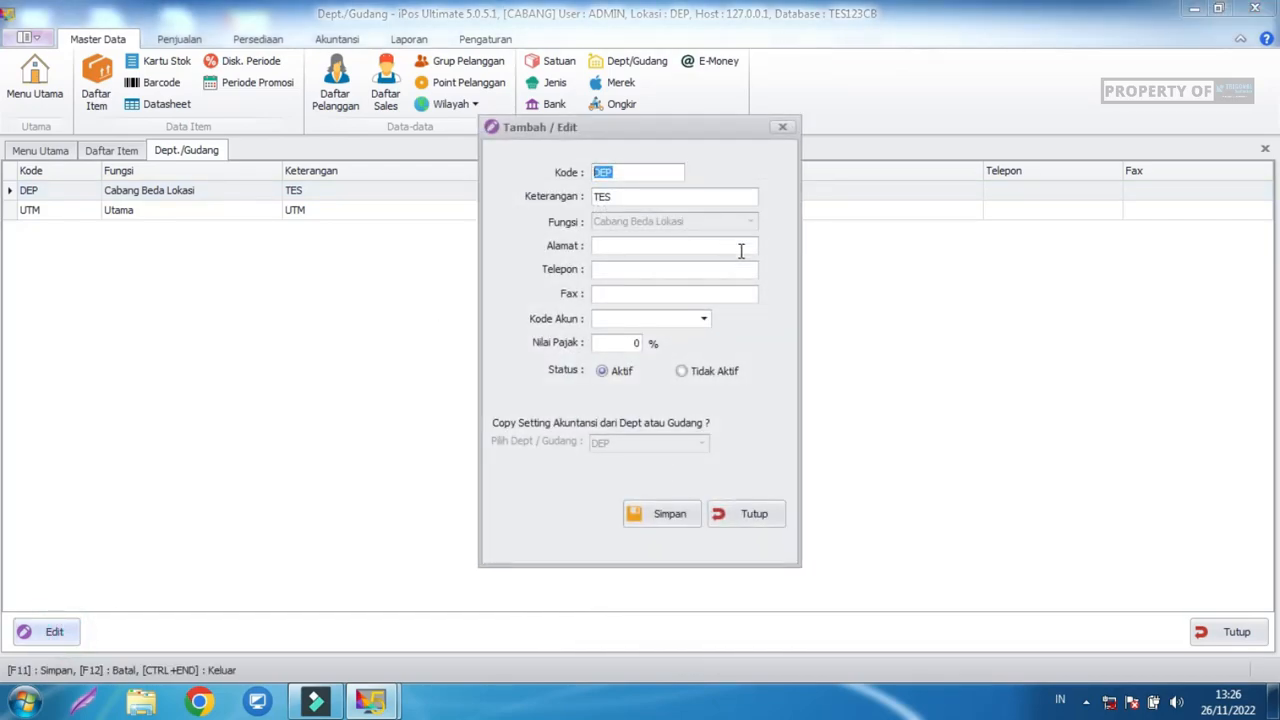
pyautogui.click(689, 323)
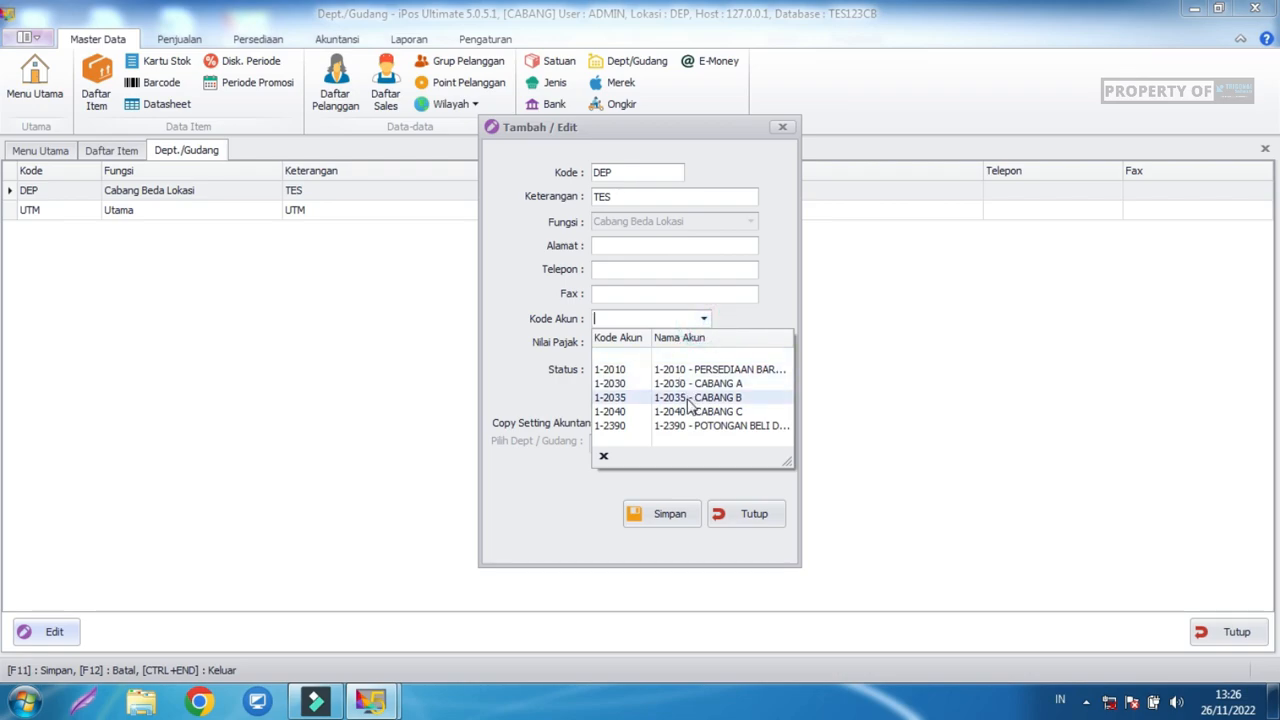
pyautogui.click(690, 412)
pyautogui.click(664, 519)
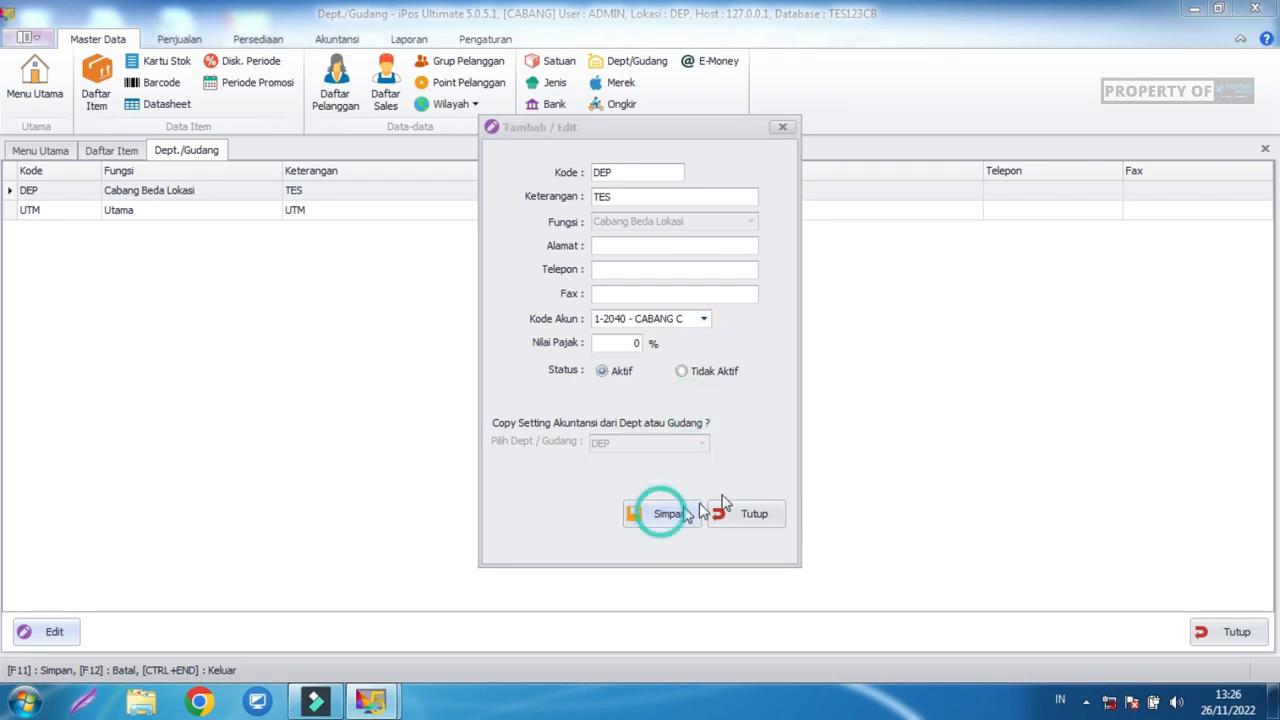
pyautogui.click(805, 414)
pyautogui.click(755, 530)
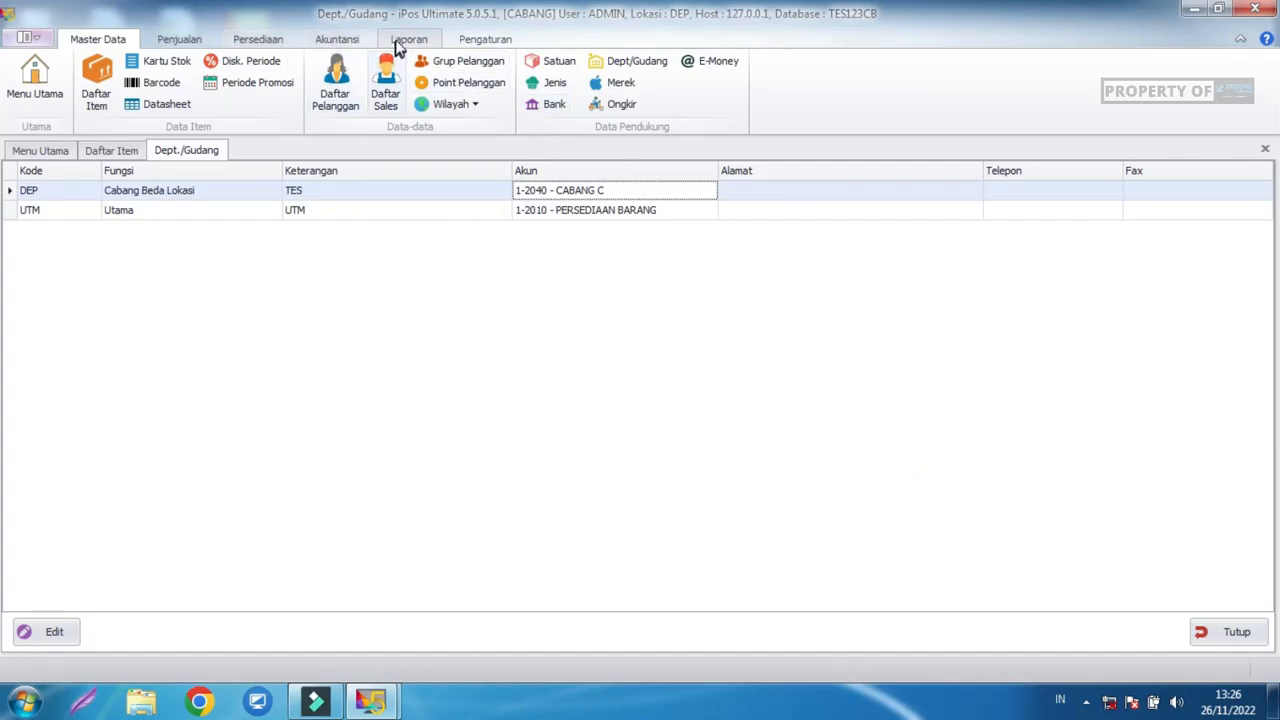
pyautogui.click(257, 39)
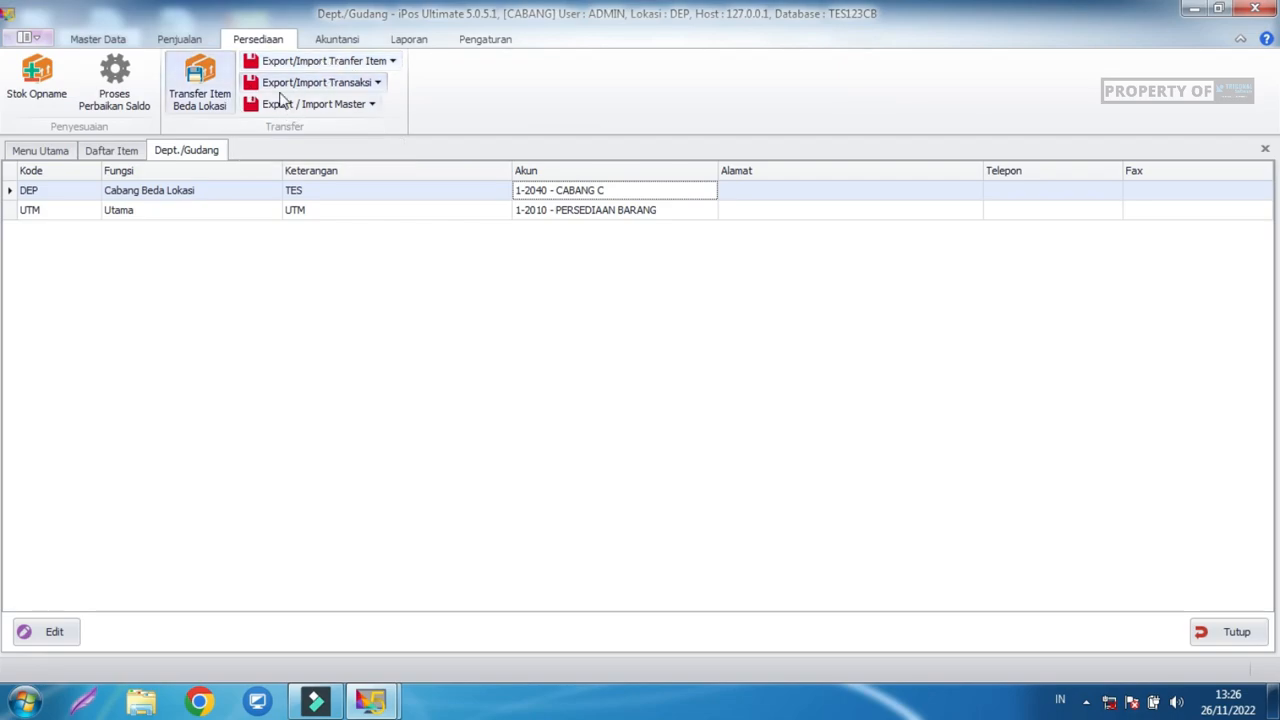
# In the head office window, start a transfer export with DEP as destination branch.
pyautogui.moveTo(383, 700)
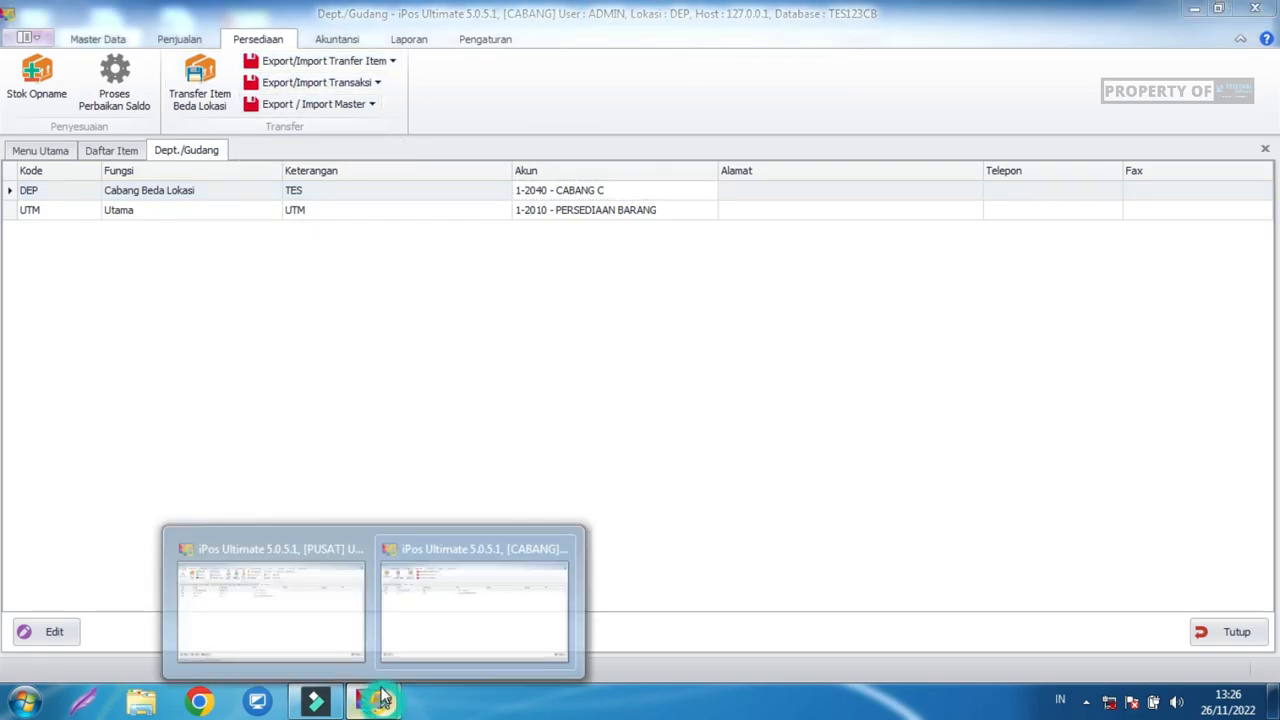
pyautogui.click(240, 620)
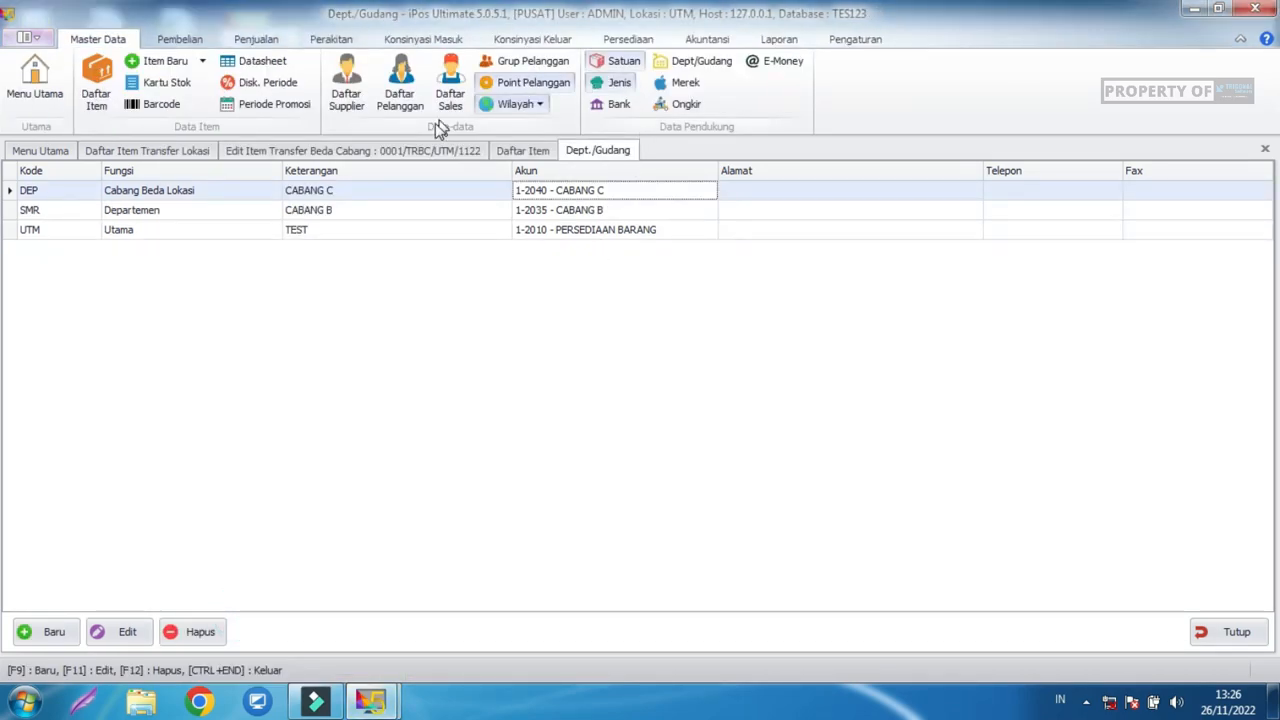
pyautogui.click(628, 40)
pyautogui.click(625, 61)
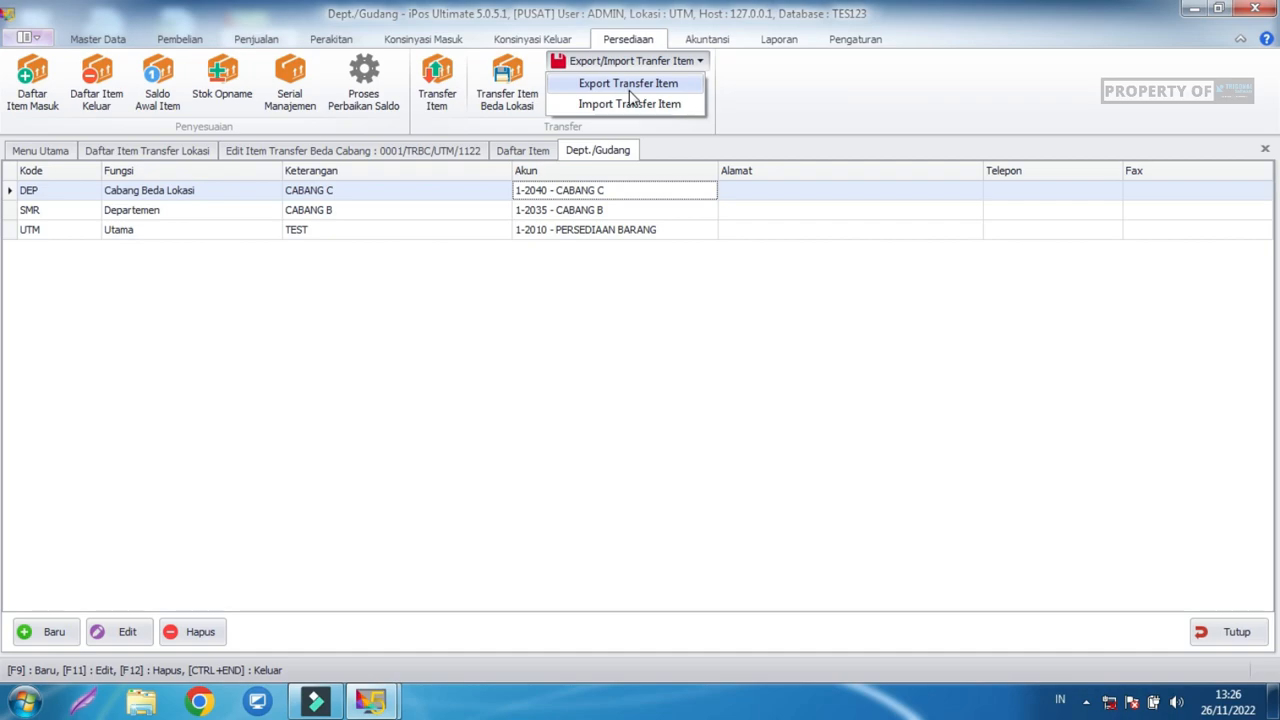
pyautogui.click(630, 85)
pyautogui.click(584, 288)
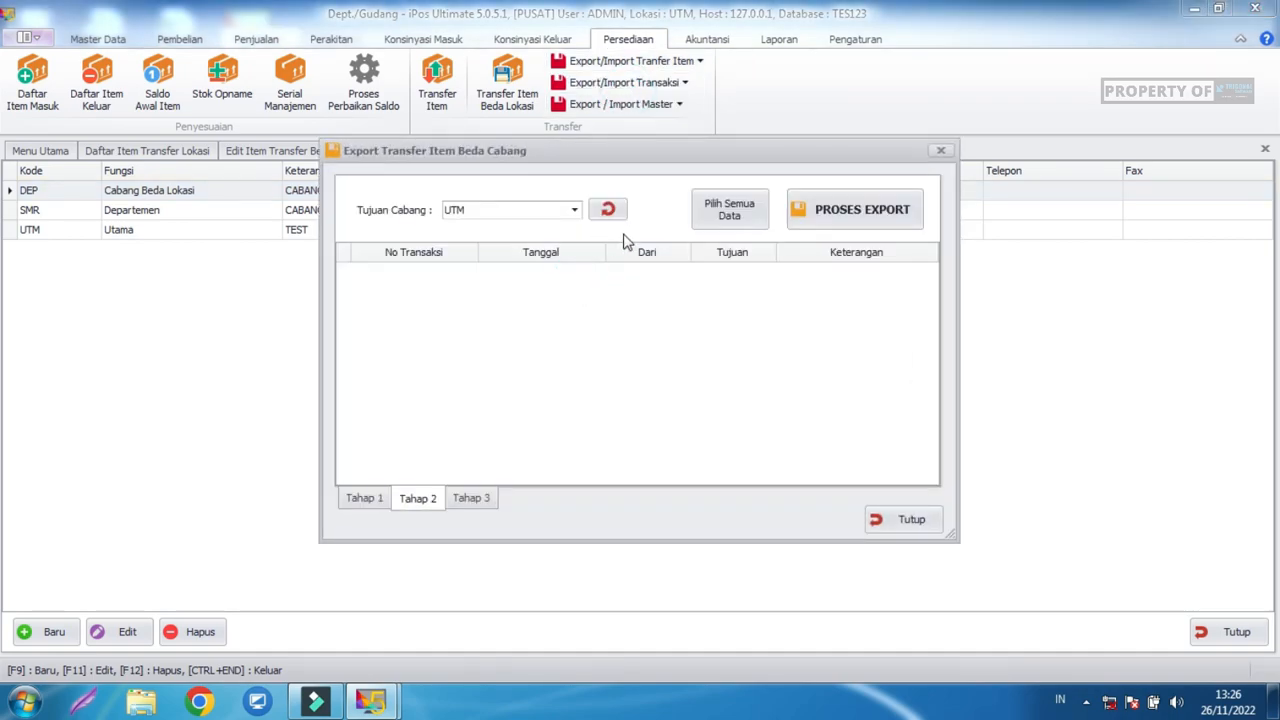
pyautogui.click(574, 211)
pyautogui.click(484, 226)
pyautogui.click(483, 212)
pyautogui.click(480, 241)
pyautogui.click(485, 211)
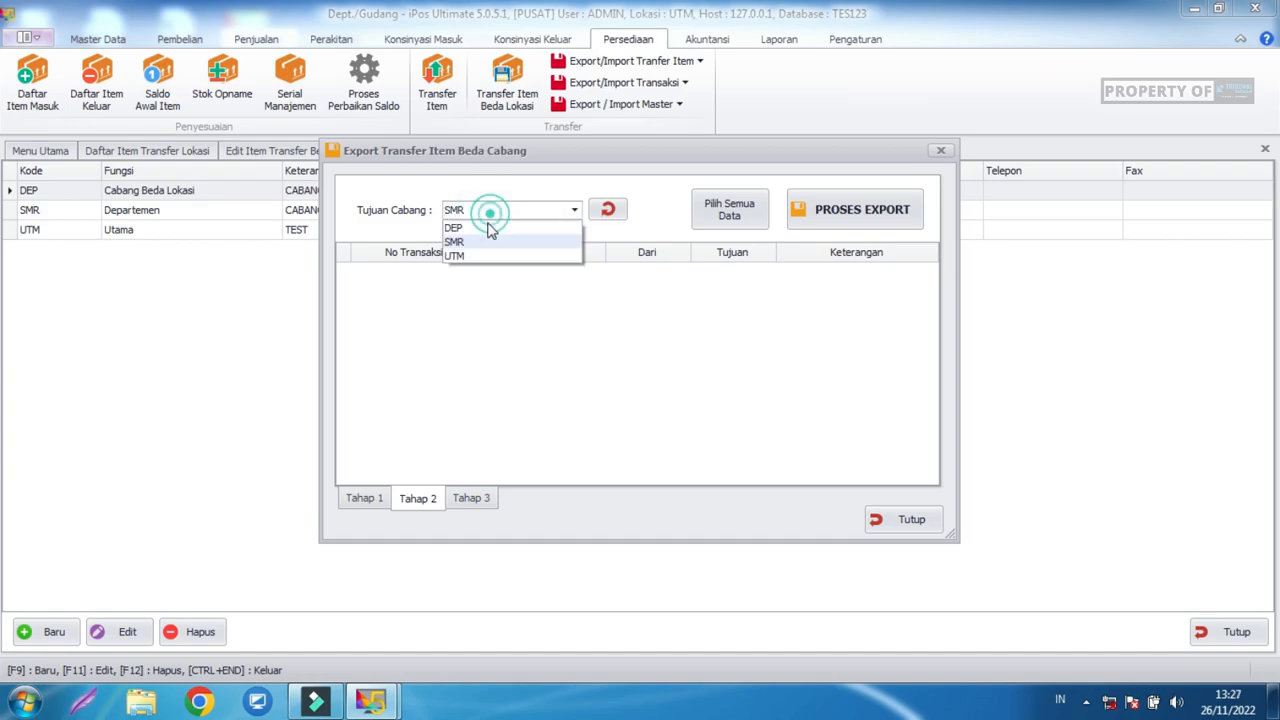
pyautogui.click(484, 228)
# Export the transfer to the Desktop, replacing the existing .exitbc file.
pyautogui.click(729, 212)
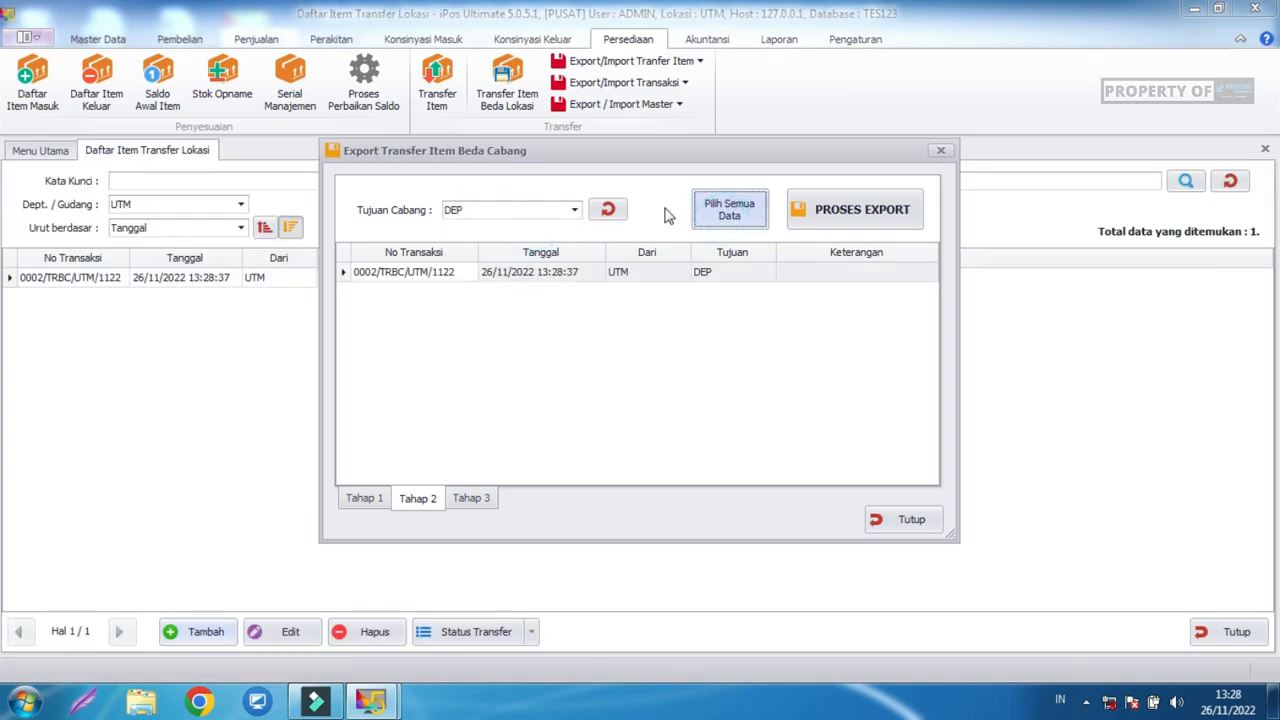
pyautogui.click(826, 213)
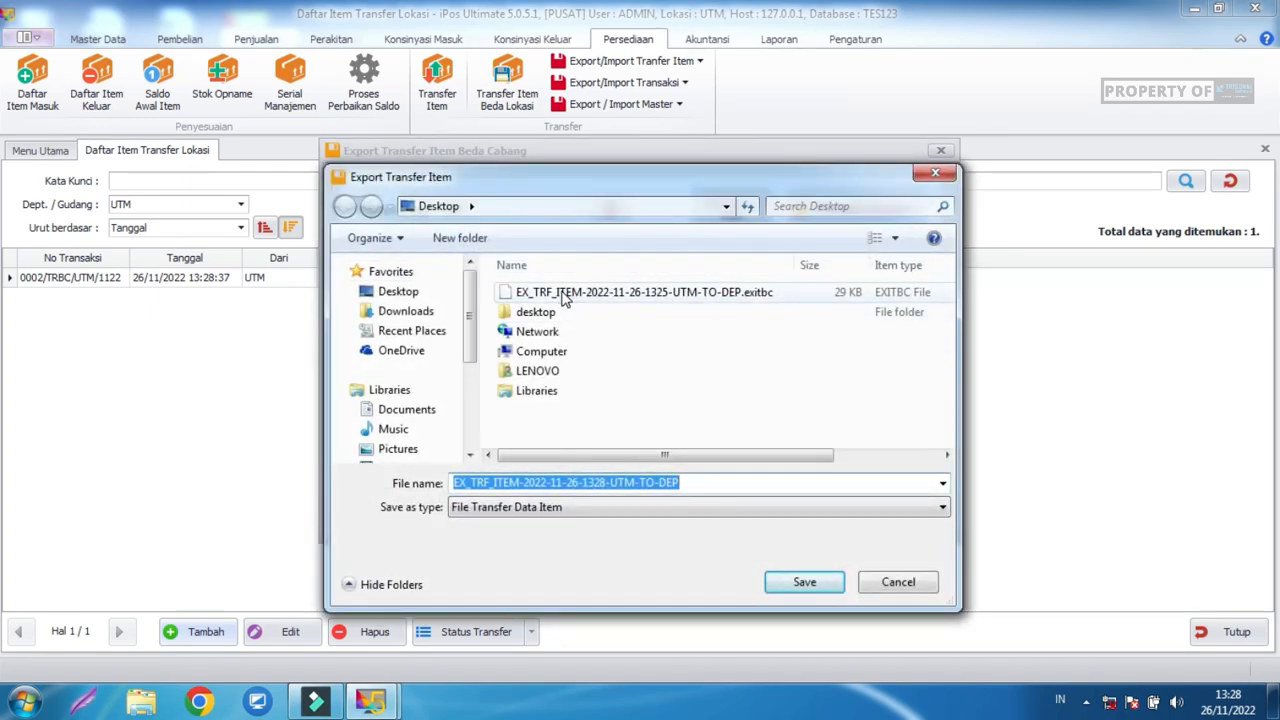
pyautogui.click(731, 293)
pyautogui.click(806, 584)
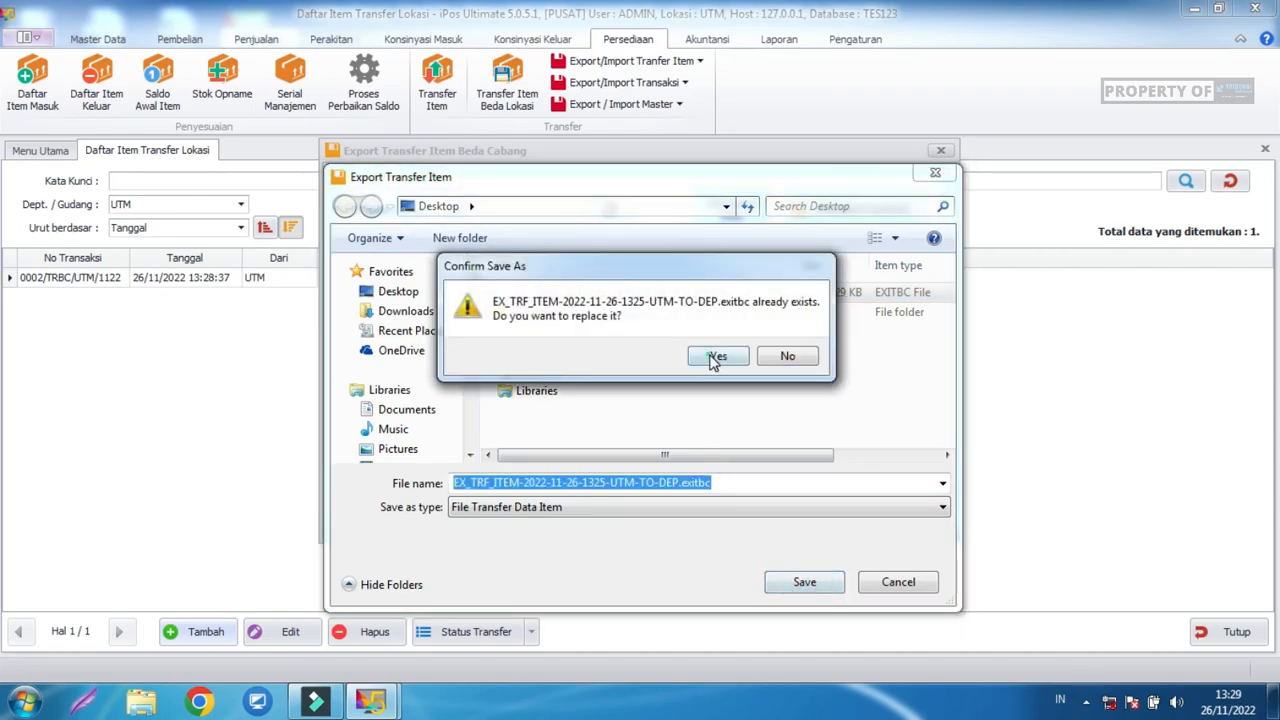
pyautogui.click(728, 356)
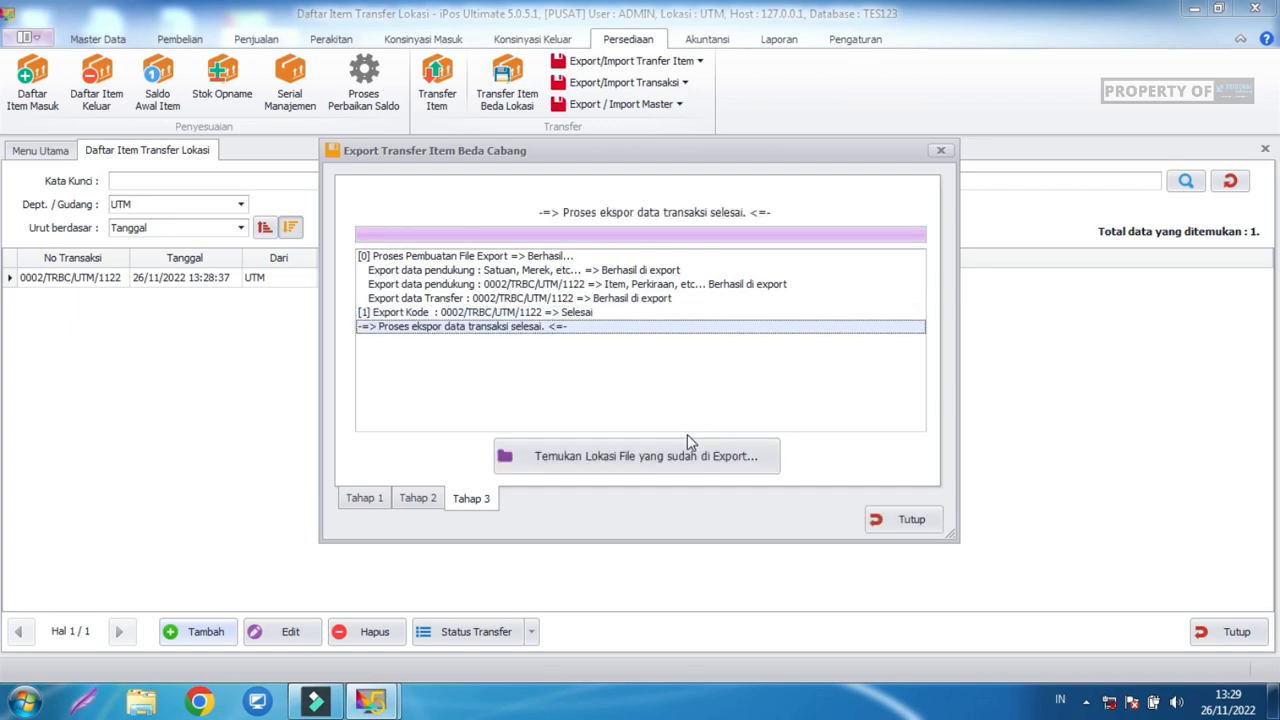
pyautogui.click(889, 521)
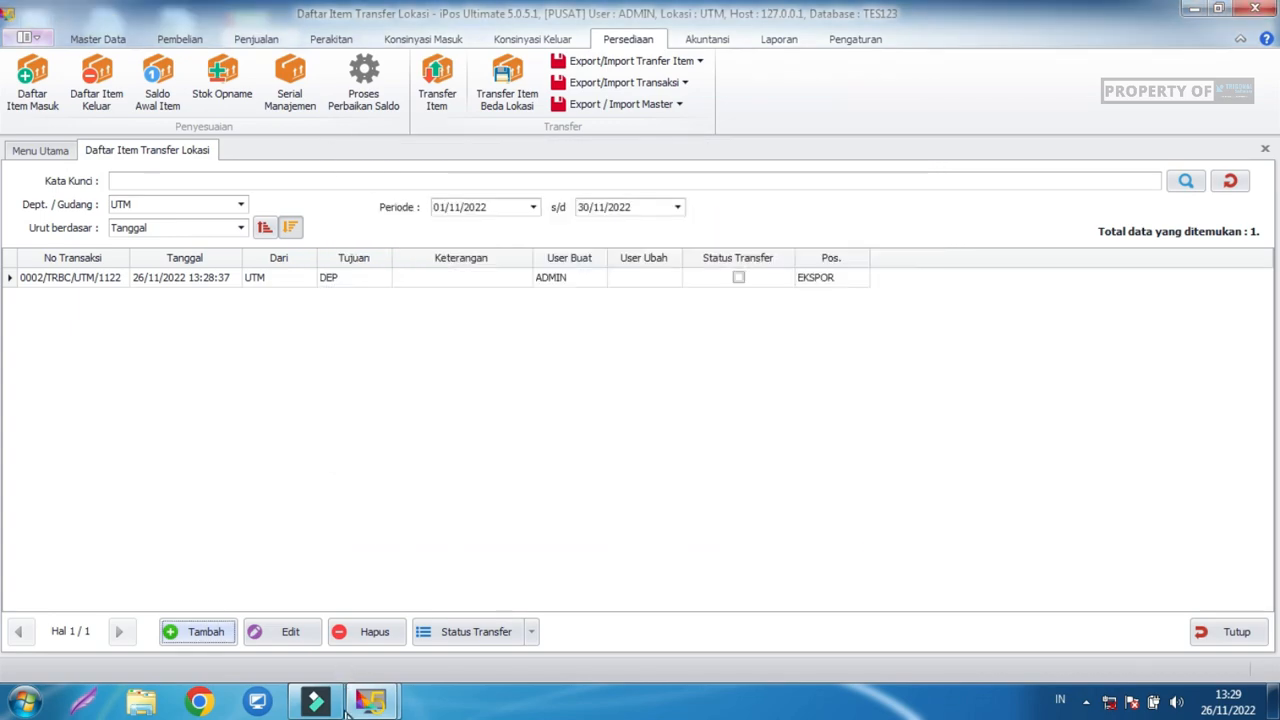
# Bring the CABANG window forward, close its warehouse list, and cancel a branch-to-head-office export.
pyautogui.moveTo(370, 700)
pyautogui.click(486, 630)
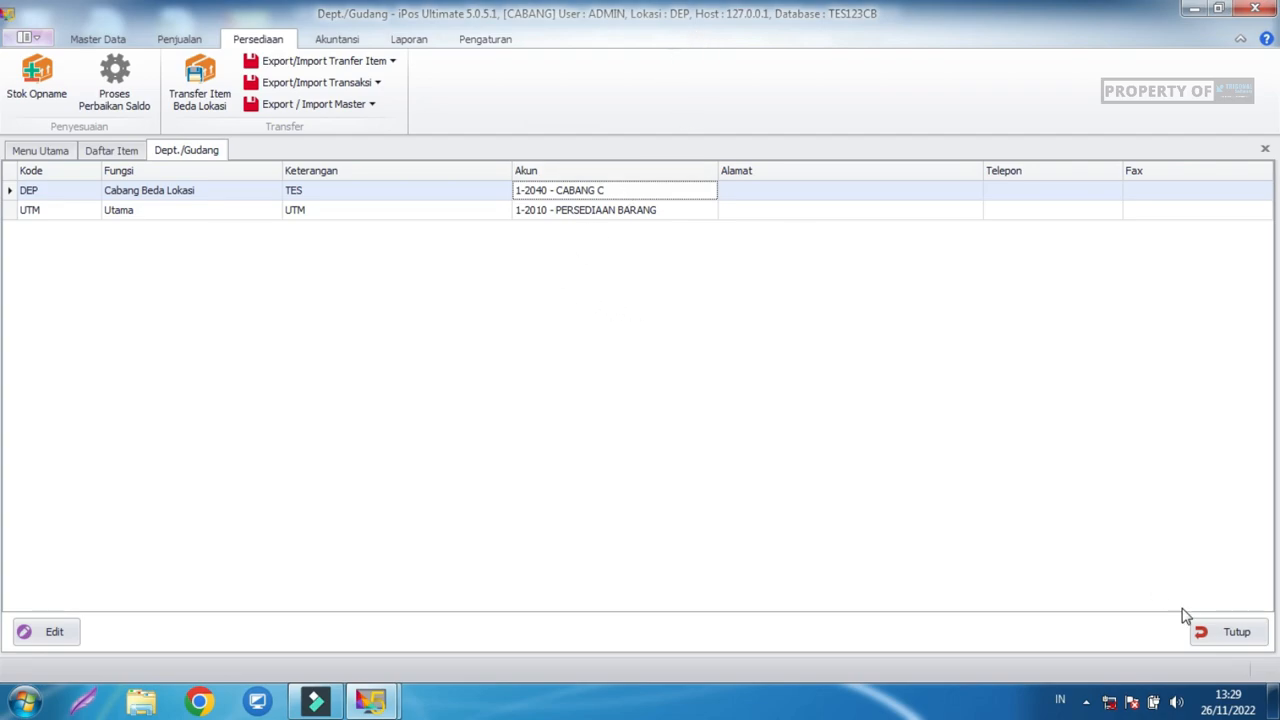
pyautogui.click(1208, 632)
pyautogui.click(380, 60)
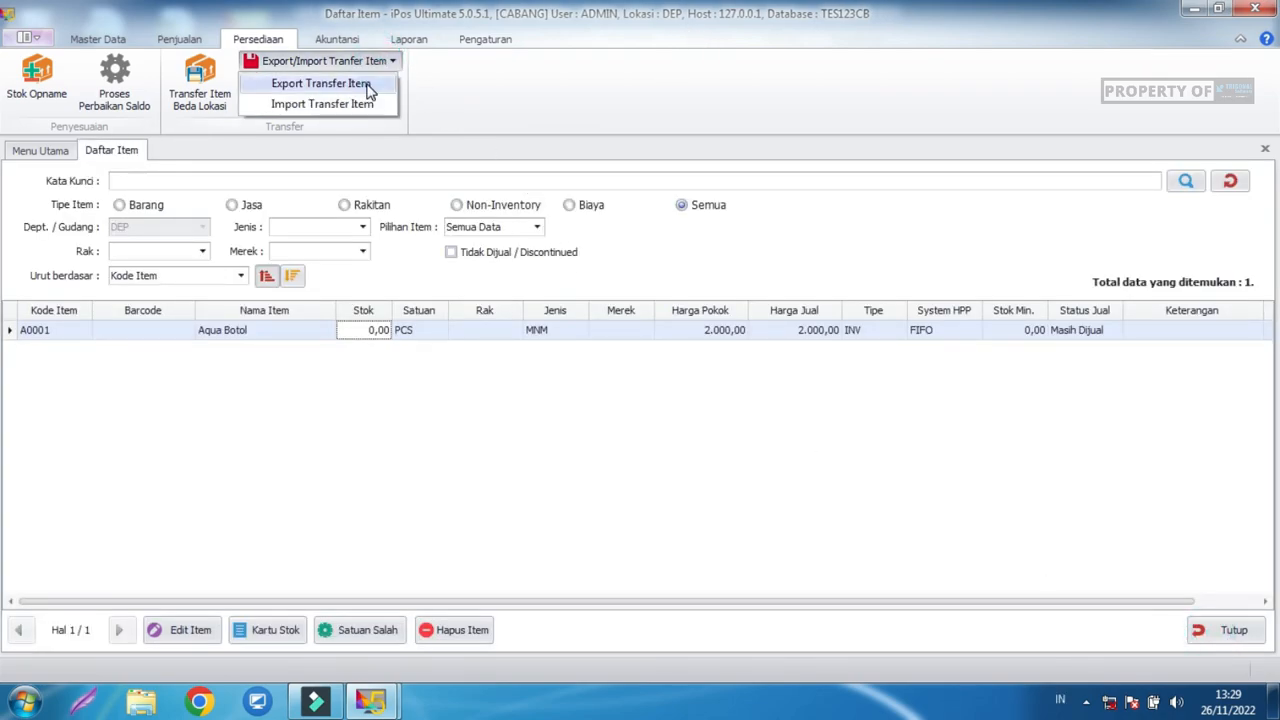
pyautogui.click(369, 88)
pyautogui.click(910, 520)
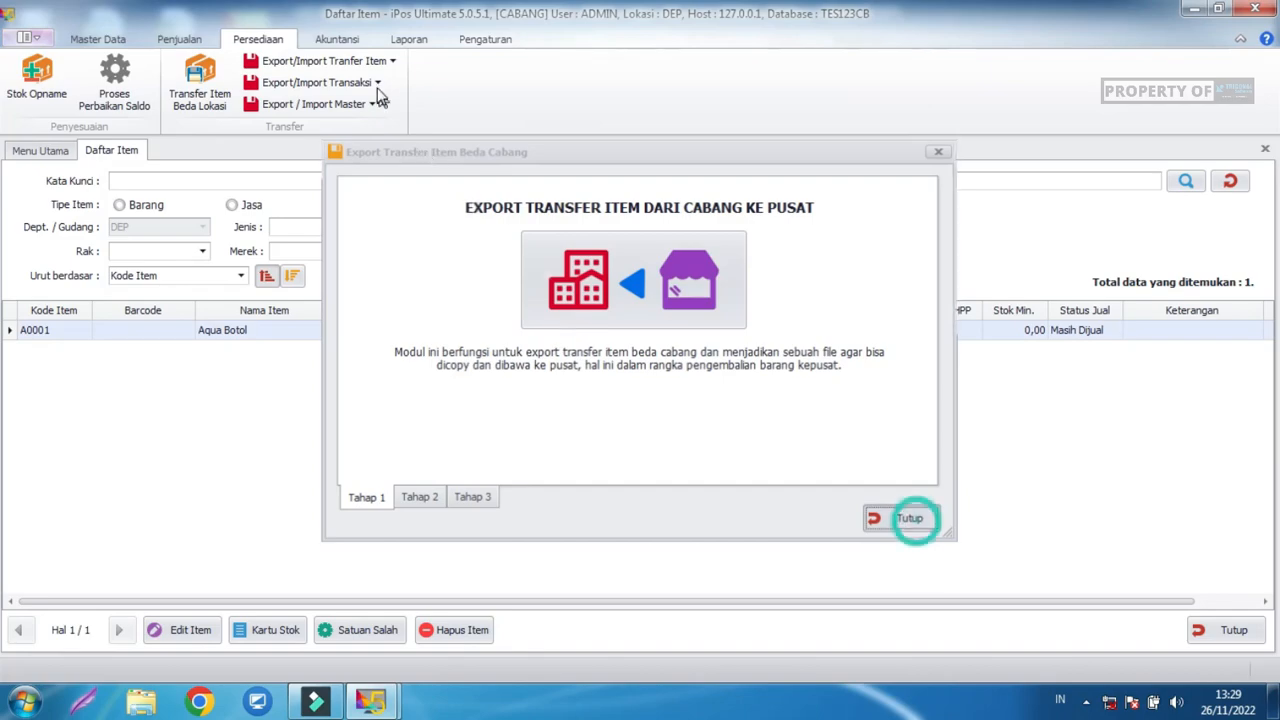
# Import the UTM-to-DEP EX_TRF_ITEM transfer file into the branch.
pyautogui.click(340, 60)
pyautogui.click(322, 104)
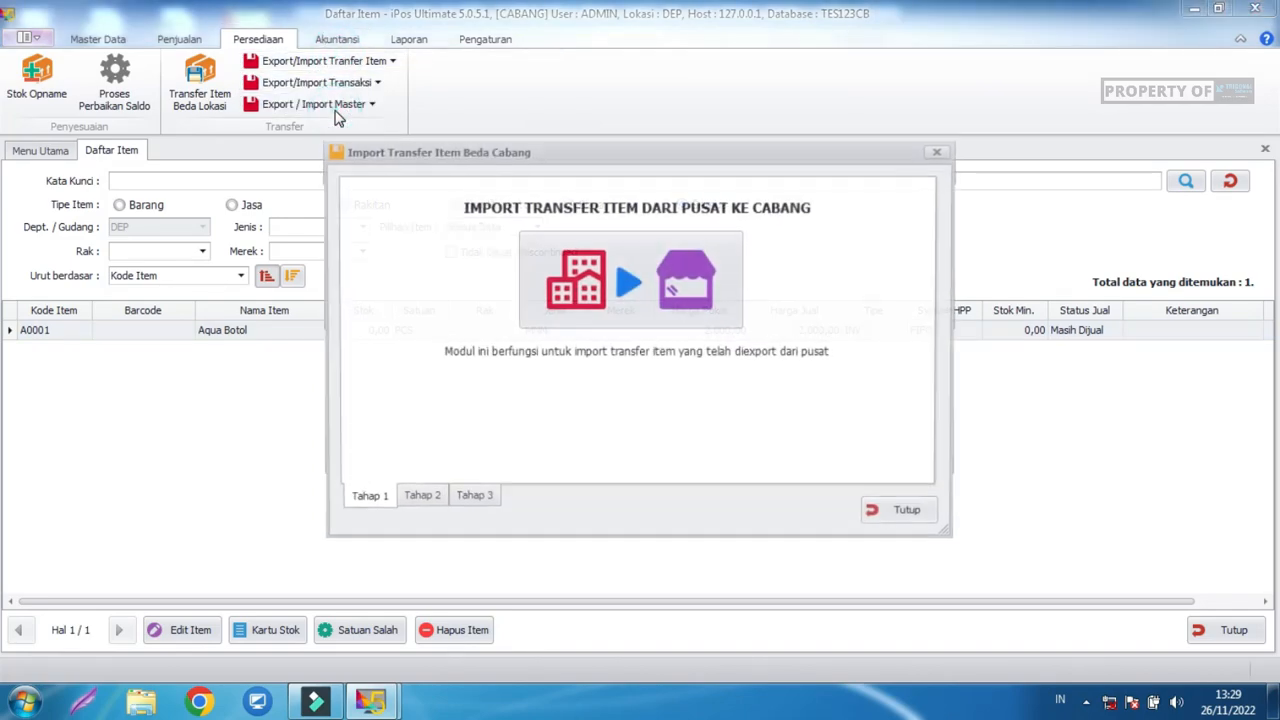
pyautogui.click(634, 306)
pyautogui.click(664, 334)
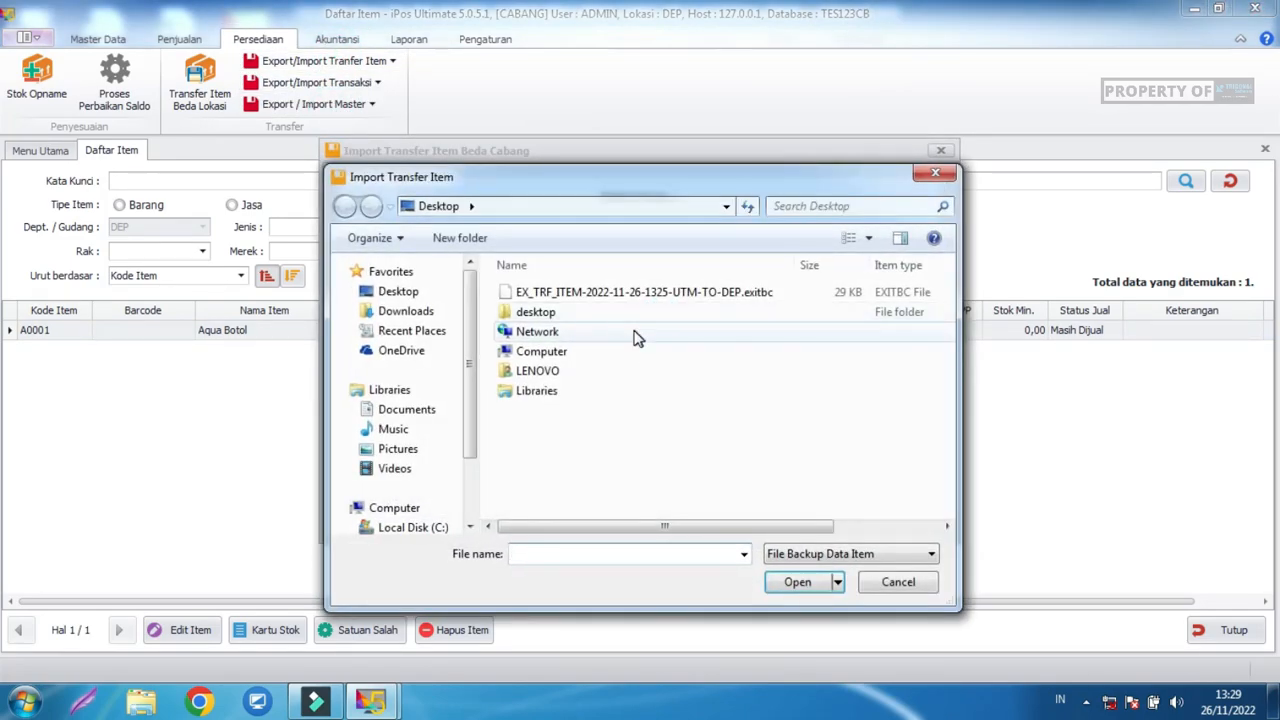
pyautogui.click(632, 292)
pyautogui.click(820, 581)
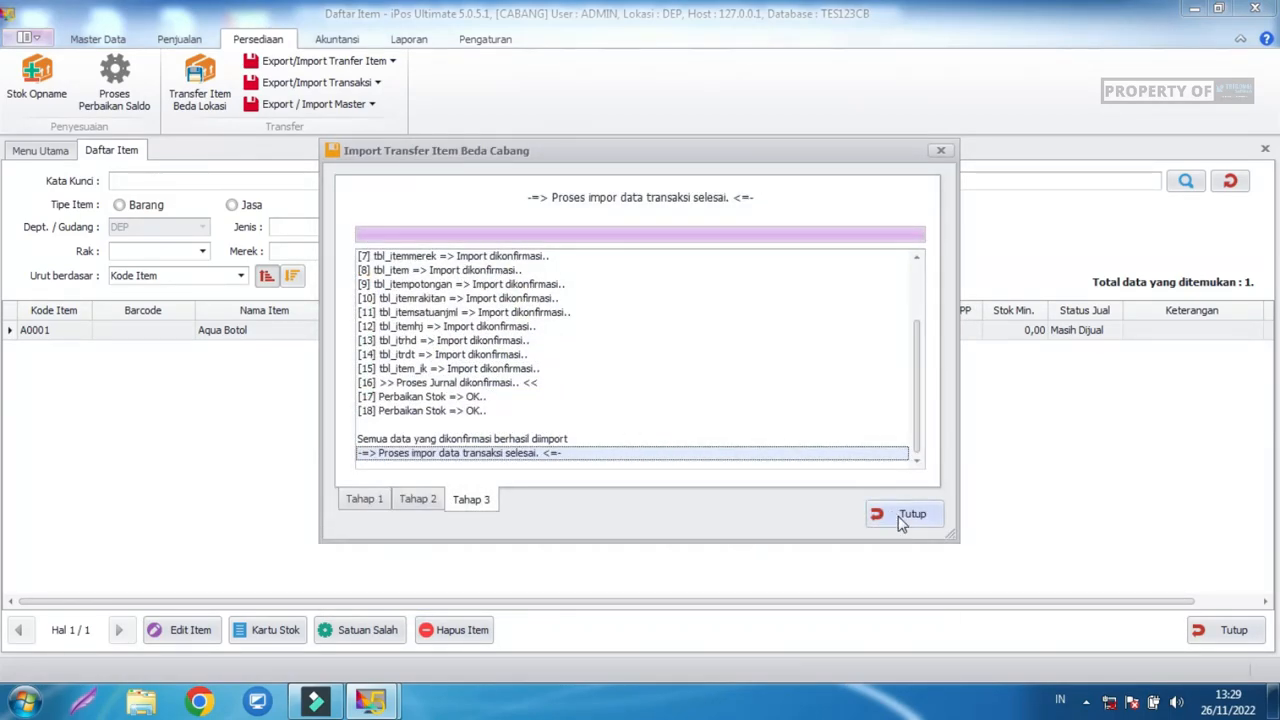
pyautogui.click(900, 518)
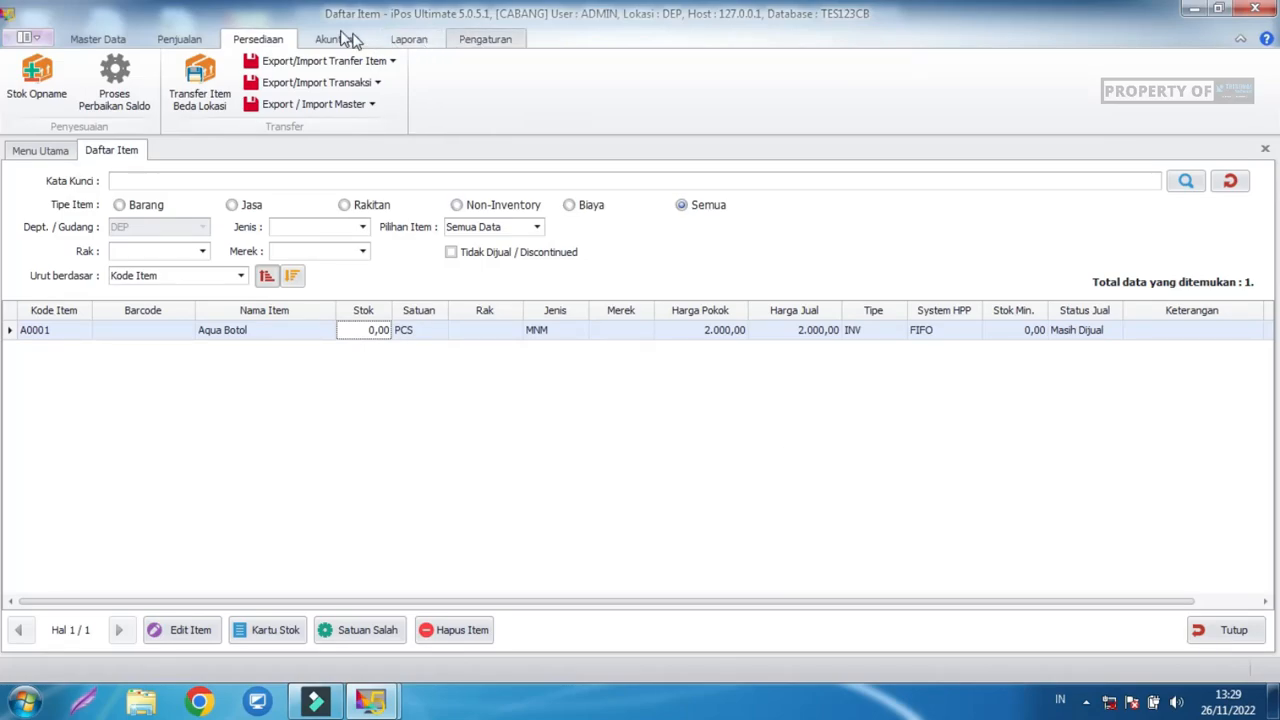
# Refresh the item list and confirm Aqua Botol's stock is 10,00.
pyautogui.click(104, 39)
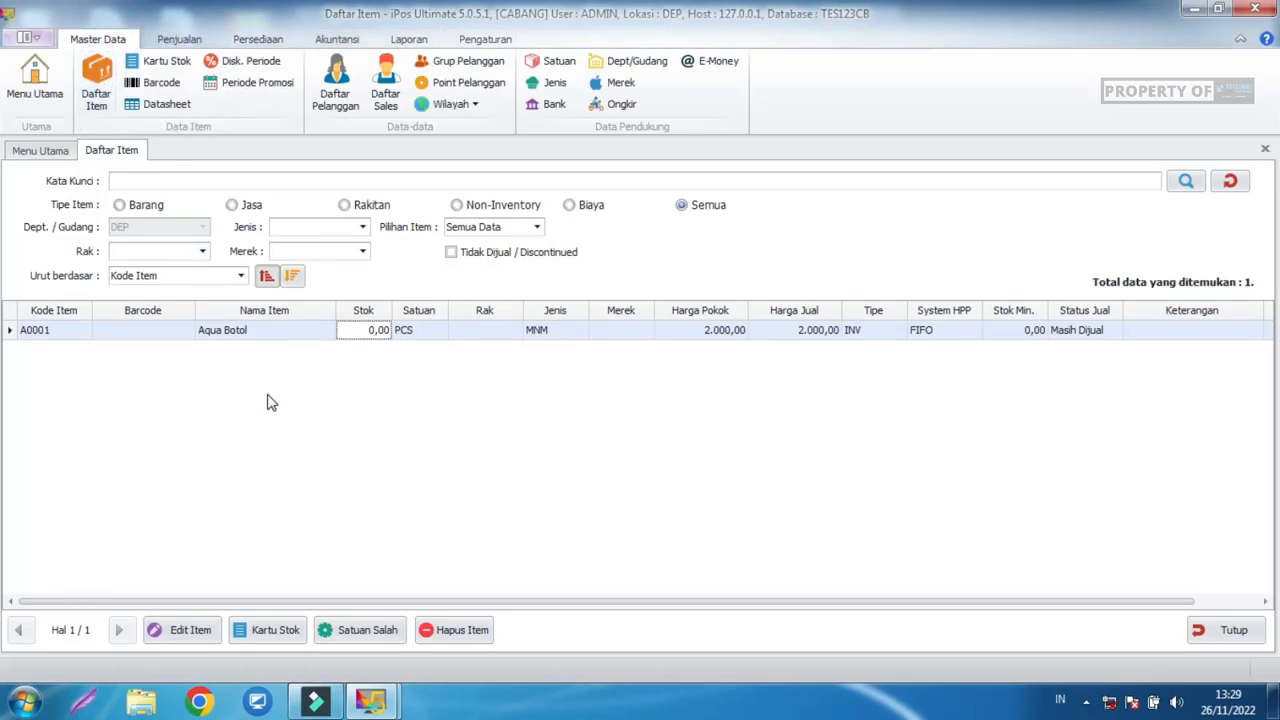
pyautogui.click(1230, 181)
pyautogui.click(367, 337)
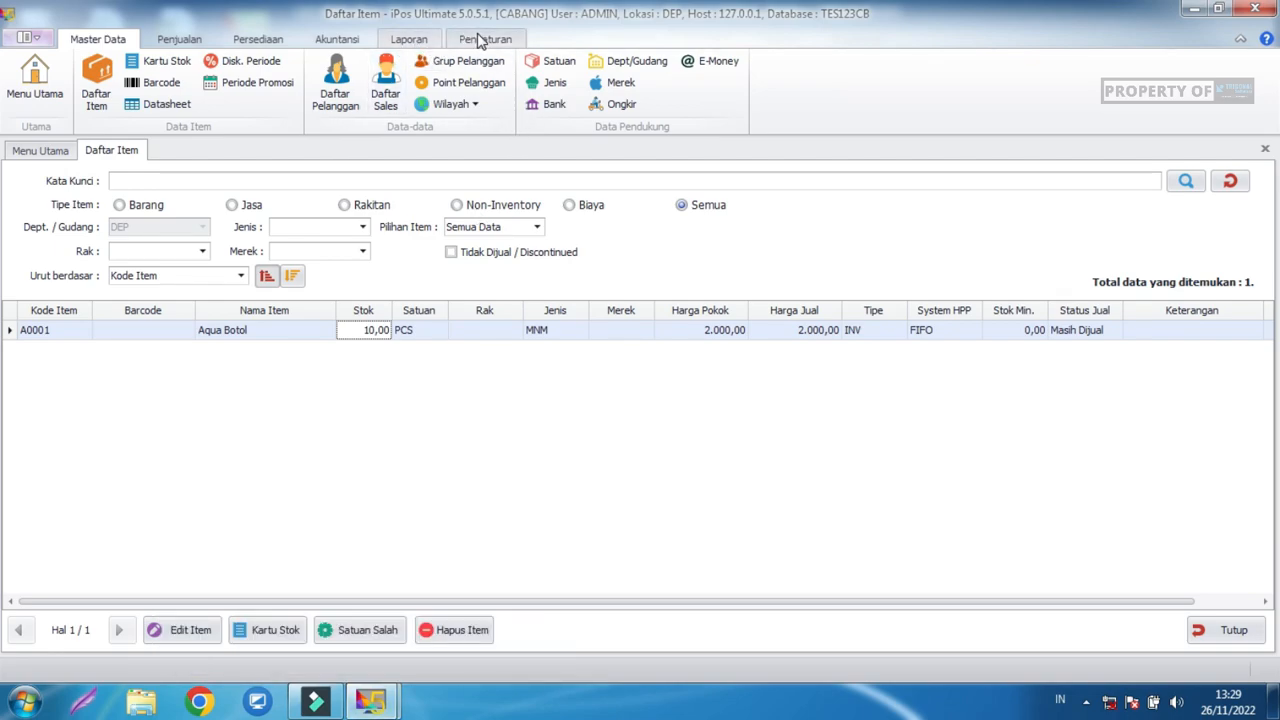
# In the PUSAT window, open the Dept/Gudang list.
pyautogui.click(323, 640)
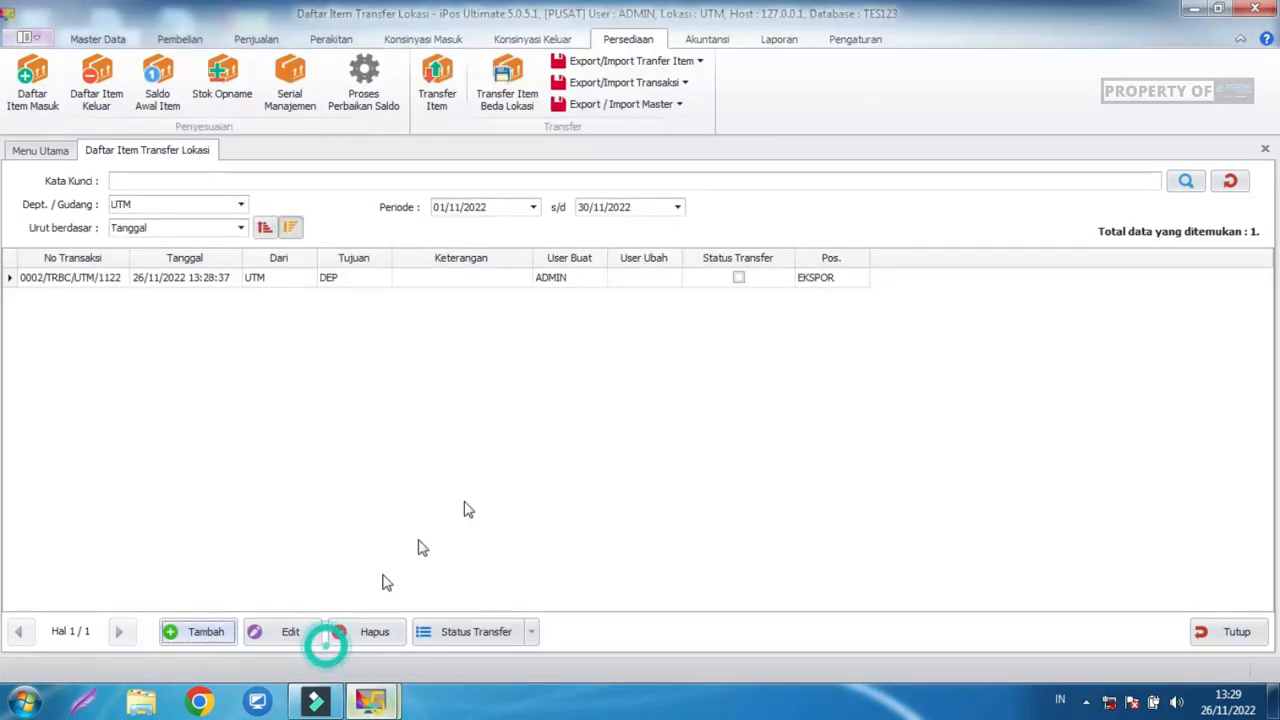
pyautogui.click(98, 39)
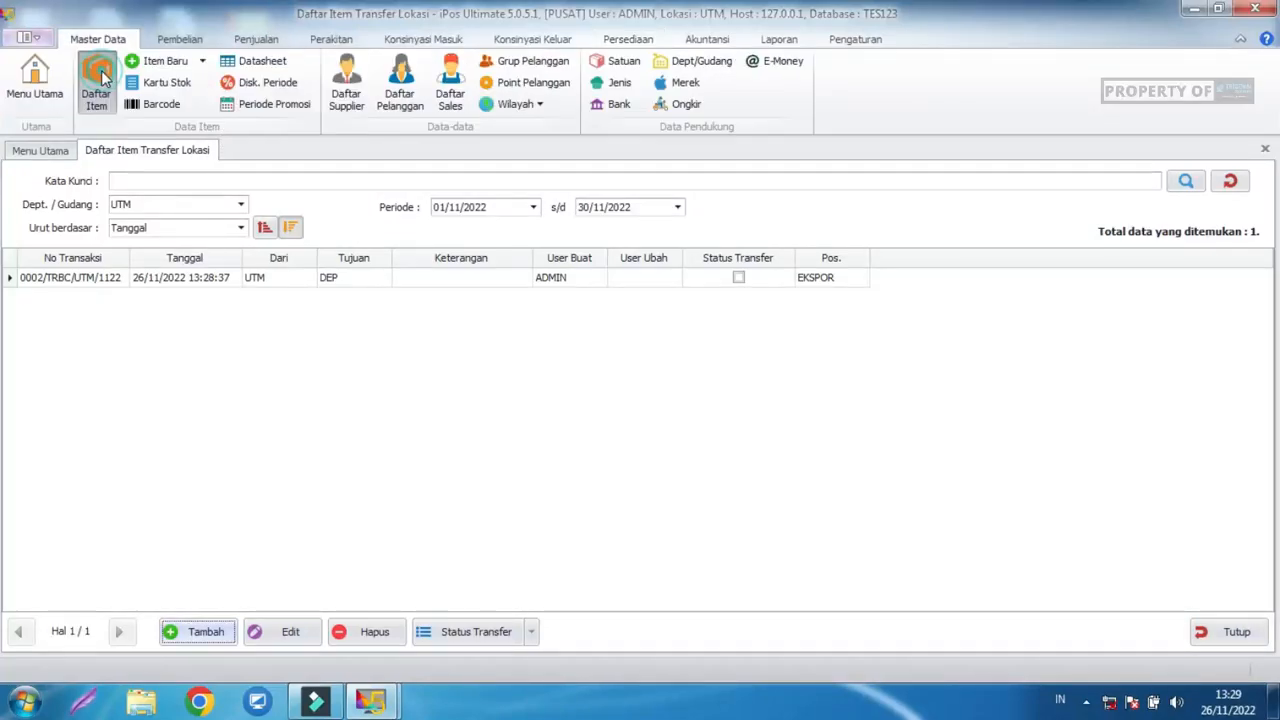
pyautogui.click(96, 85)
pyautogui.click(700, 61)
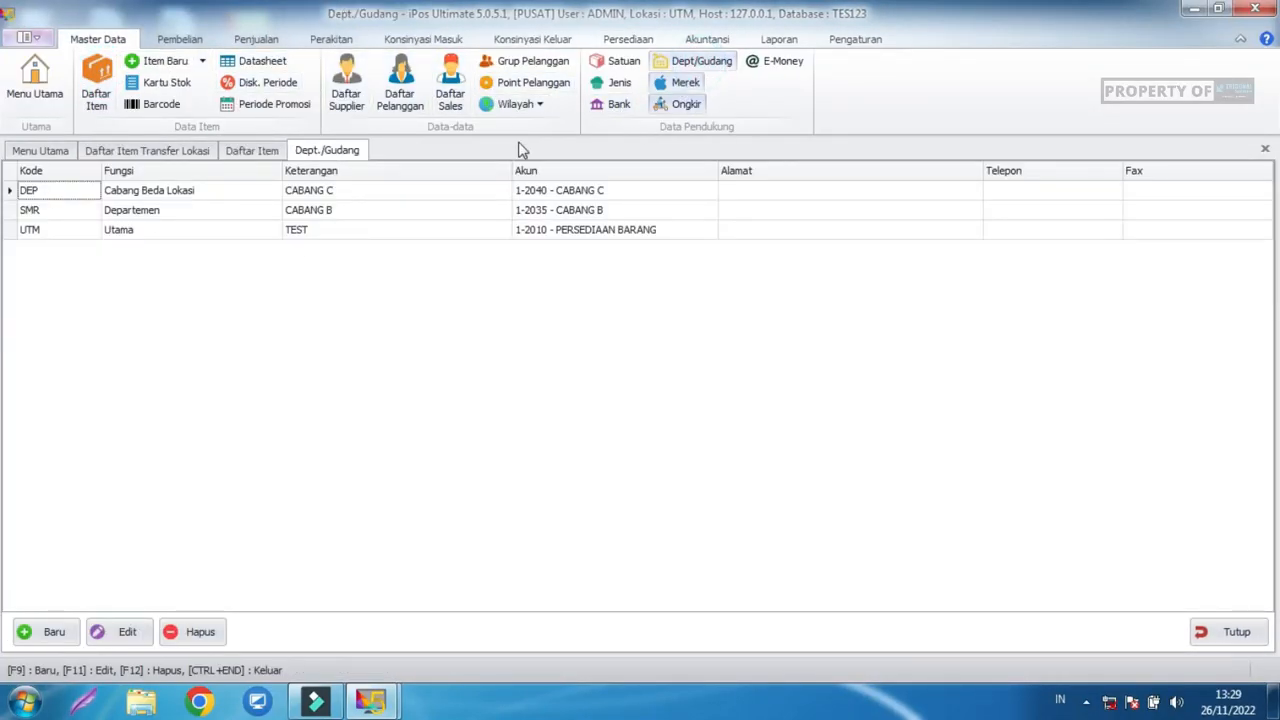
# Compare the functions of DEP (Cabang Beda Lokasi), SMR and UTM.
pyautogui.click(340, 193)
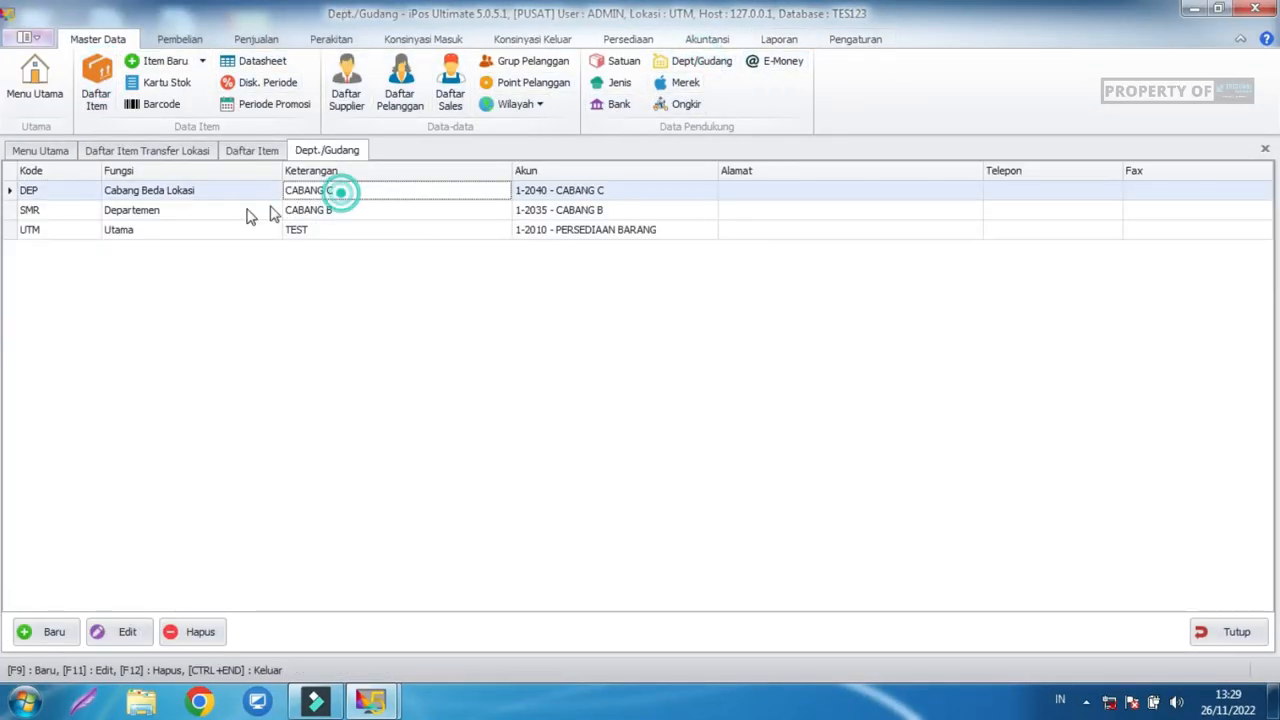
pyautogui.click(182, 193)
pyautogui.click(148, 209)
pyautogui.click(149, 193)
pyautogui.click(153, 210)
pyautogui.click(152, 194)
pyautogui.click(155, 214)
pyautogui.click(155, 226)
pyautogui.click(157, 211)
# Open SMR for editing to view the Fungsi options, then close without saving.
pyautogui.click(121, 633)
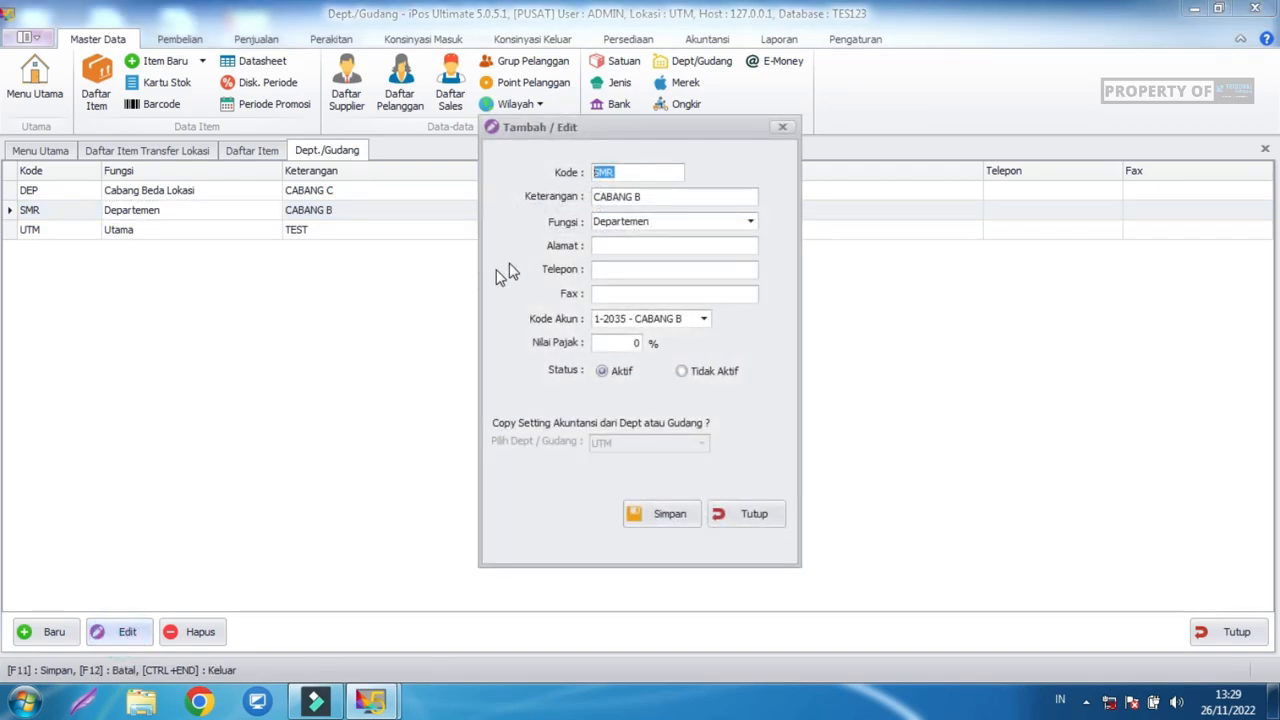
pyautogui.click(677, 221)
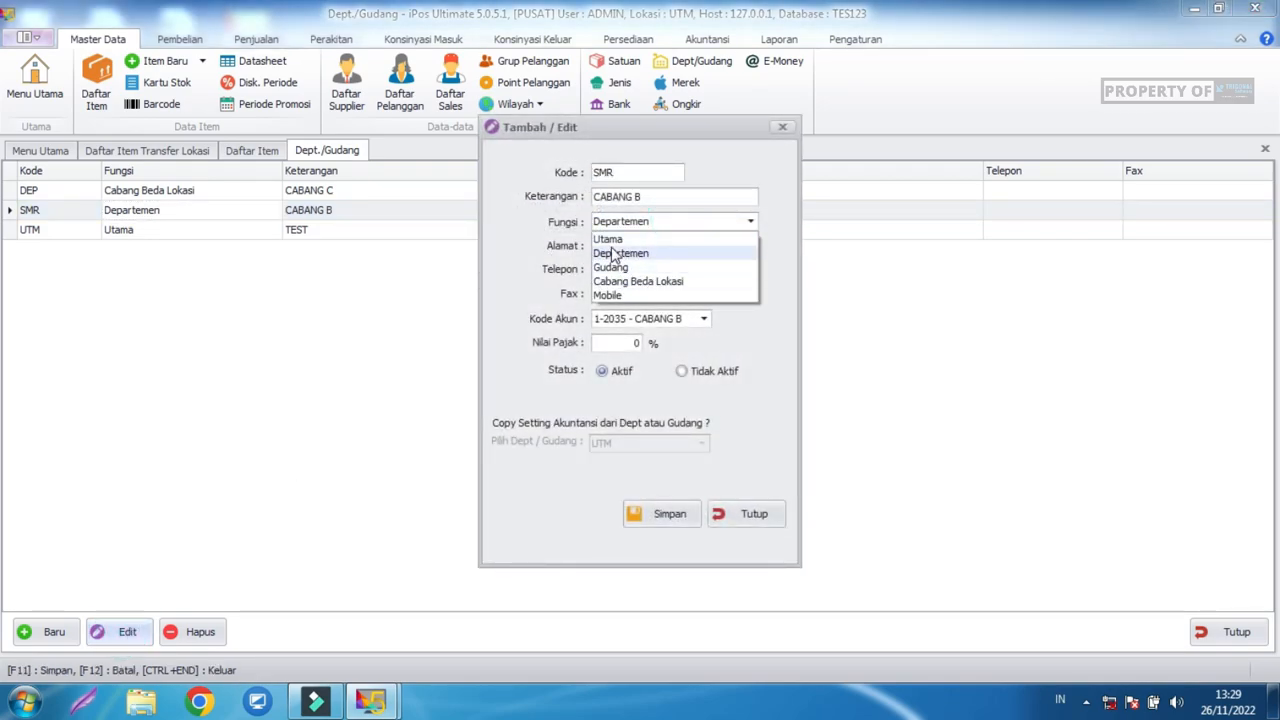
pyautogui.click(755, 520)
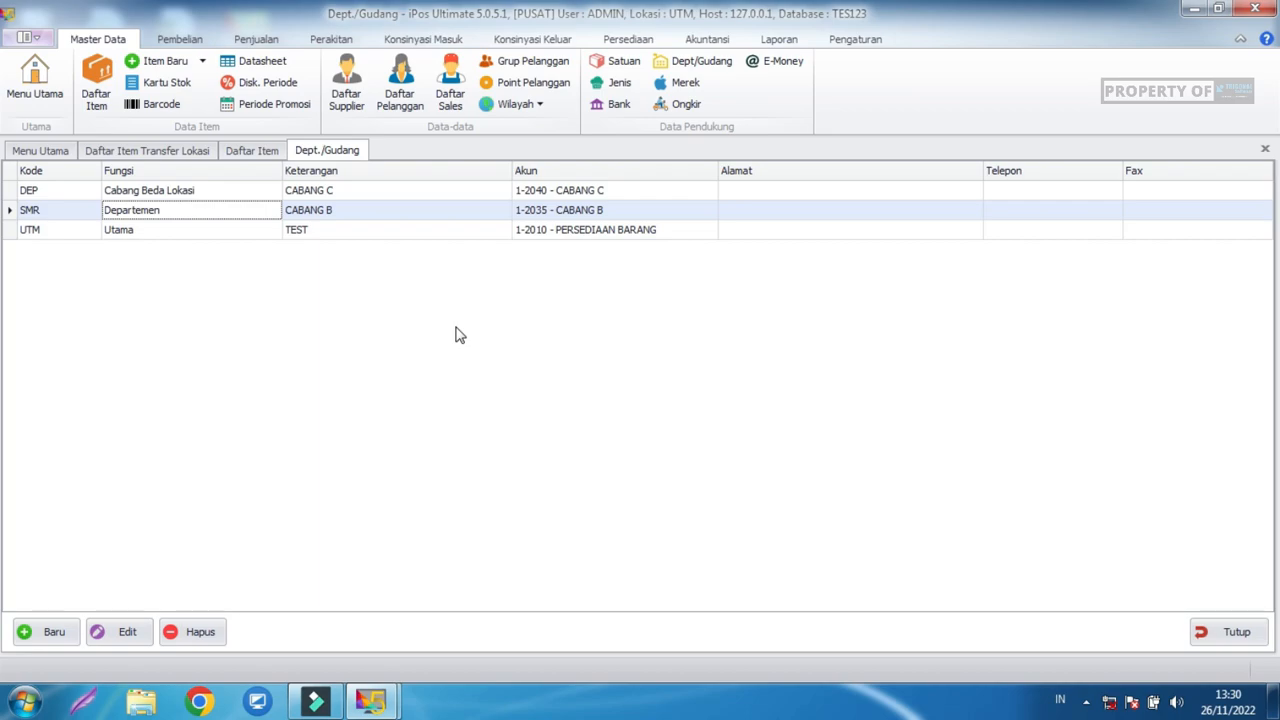
pyautogui.click(163, 228)
pyautogui.click(163, 212)
pyautogui.click(163, 229)
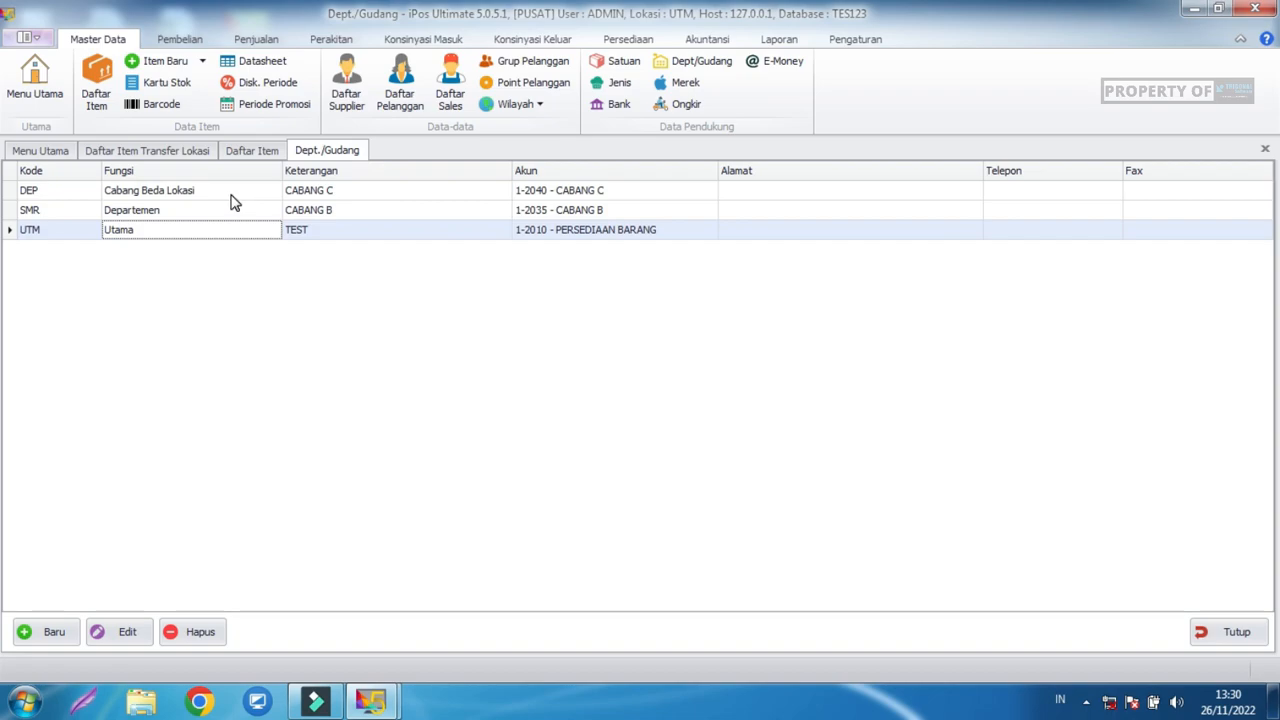
pyautogui.click(196, 193)
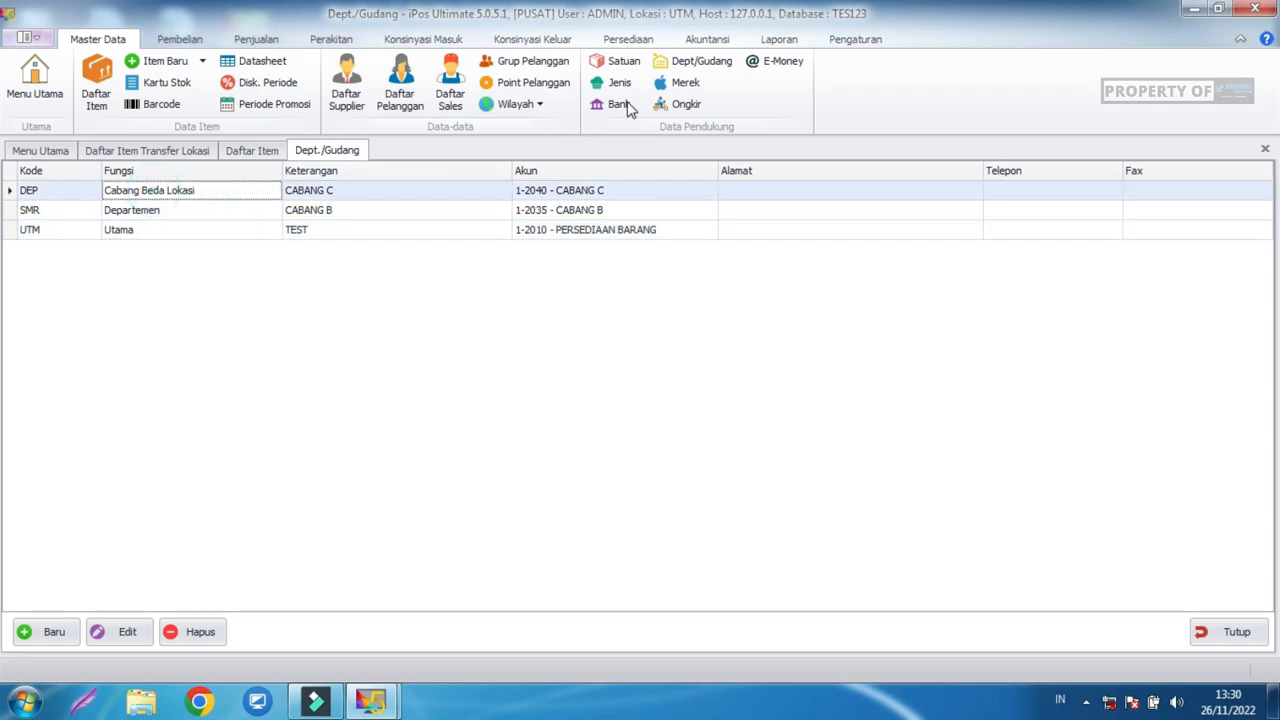
pyautogui.click(630, 40)
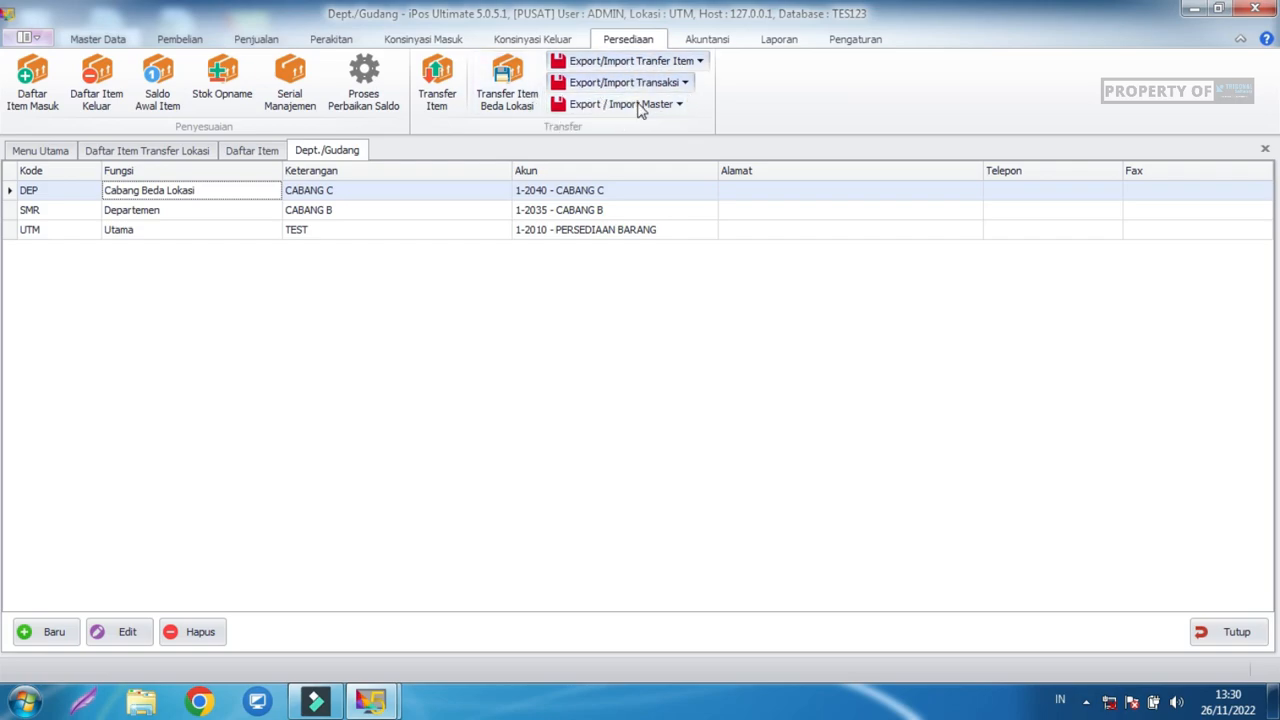
pyautogui.click(645, 83)
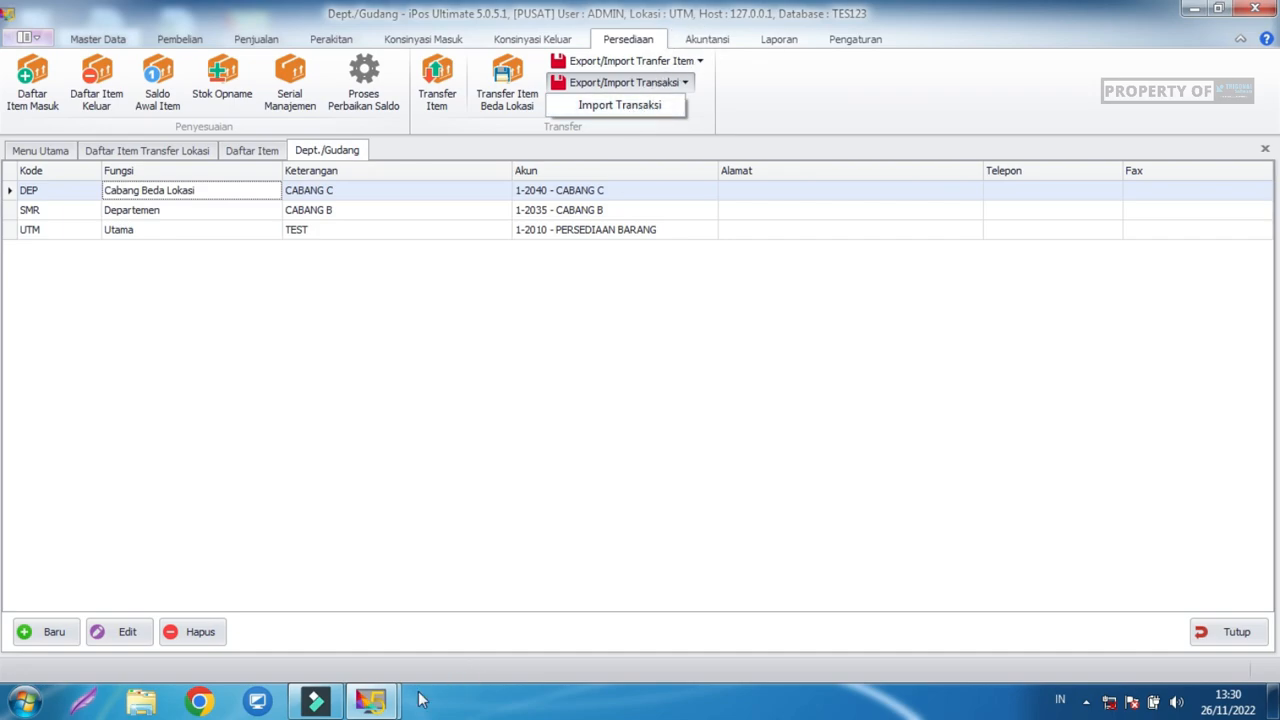
pyautogui.click(370, 700)
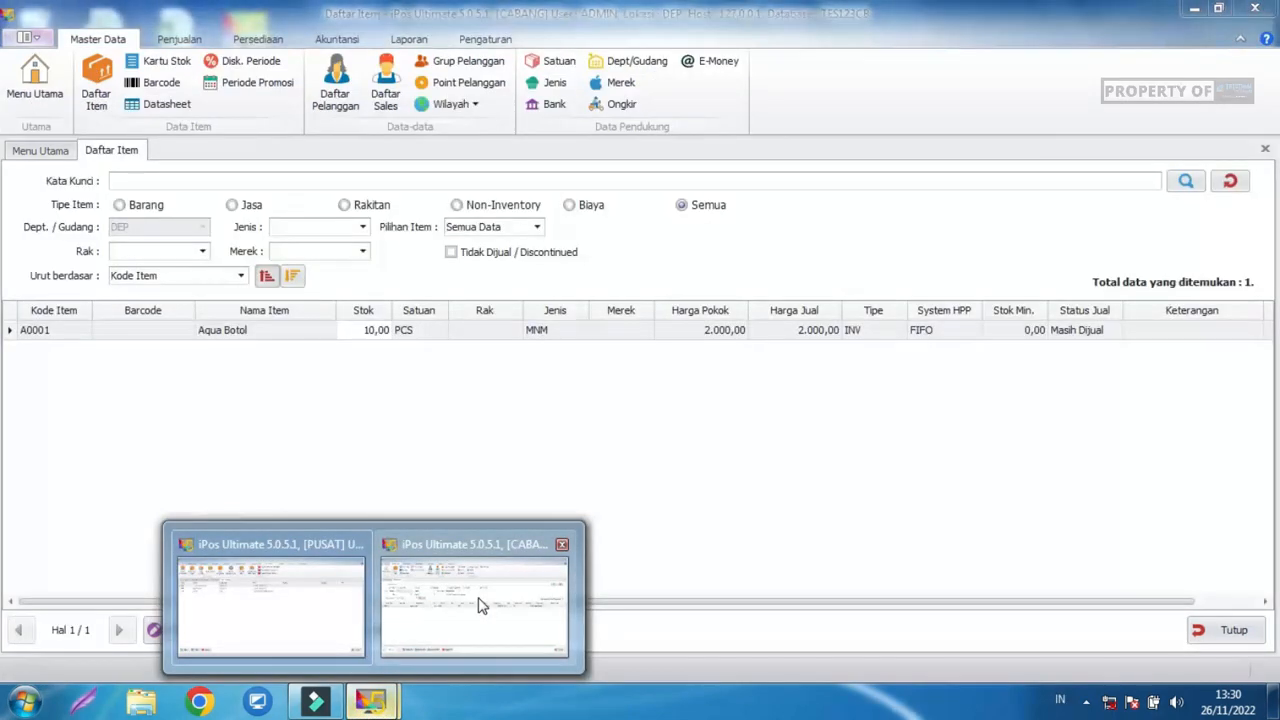
# Bring the CABANG window forward and dismiss the Export/Import Transaksi choices unused.
pyautogui.click(480, 604)
pyautogui.click(255, 39)
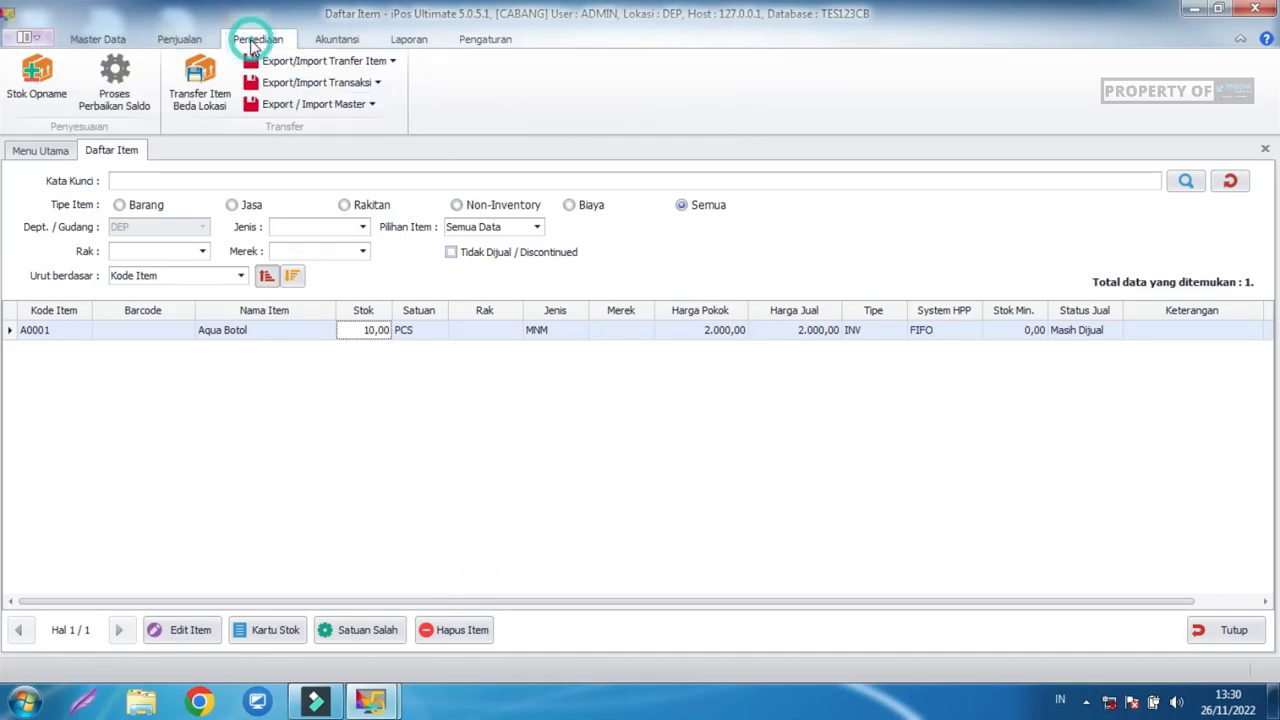
pyautogui.click(305, 83)
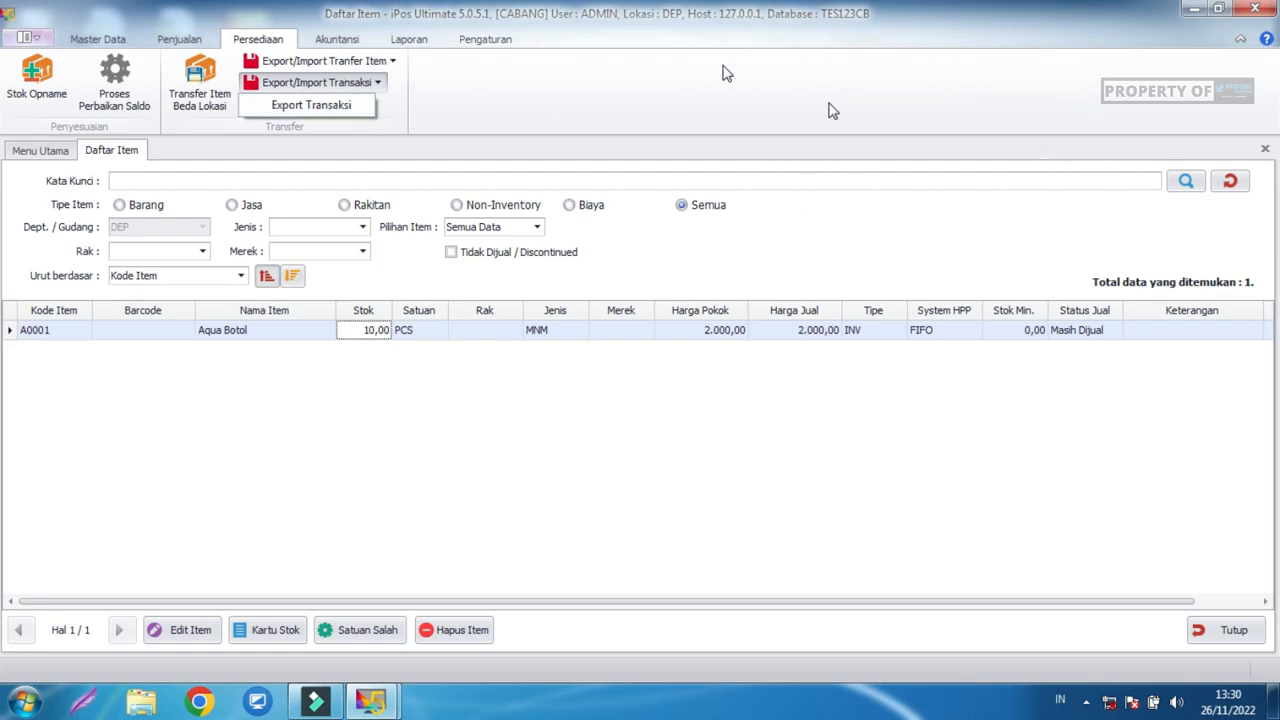
pyautogui.click(561, 445)
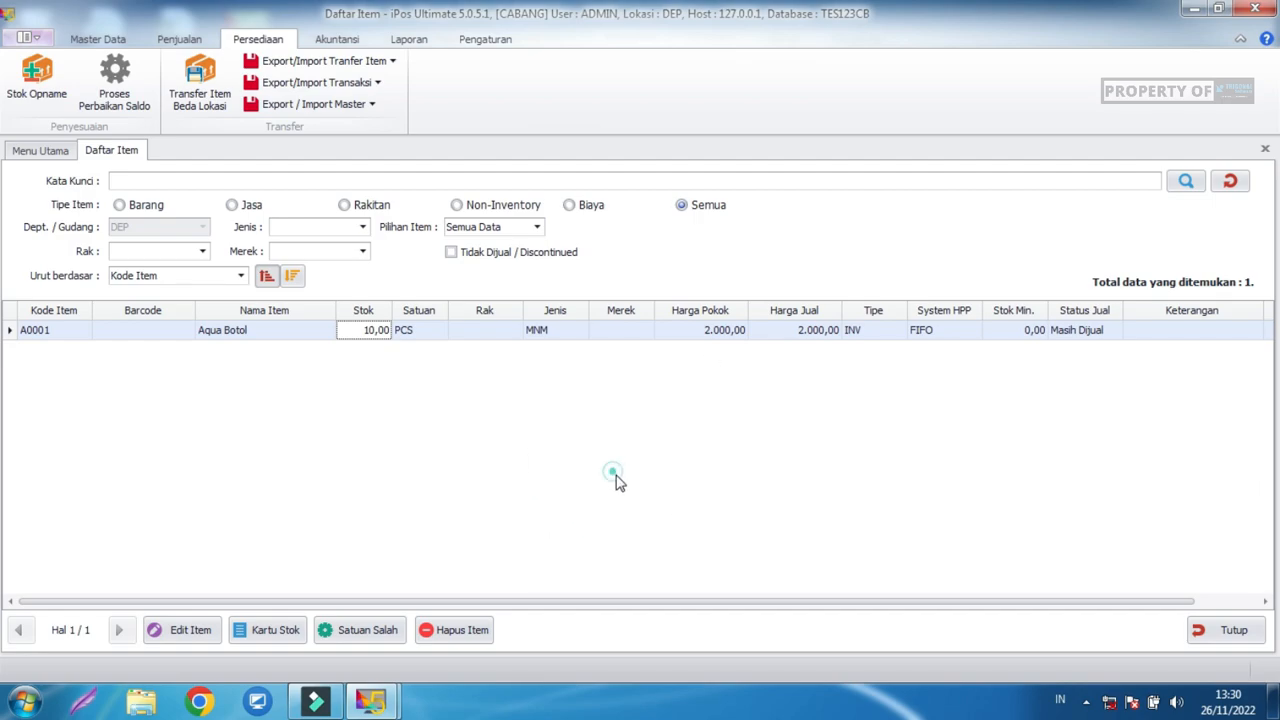